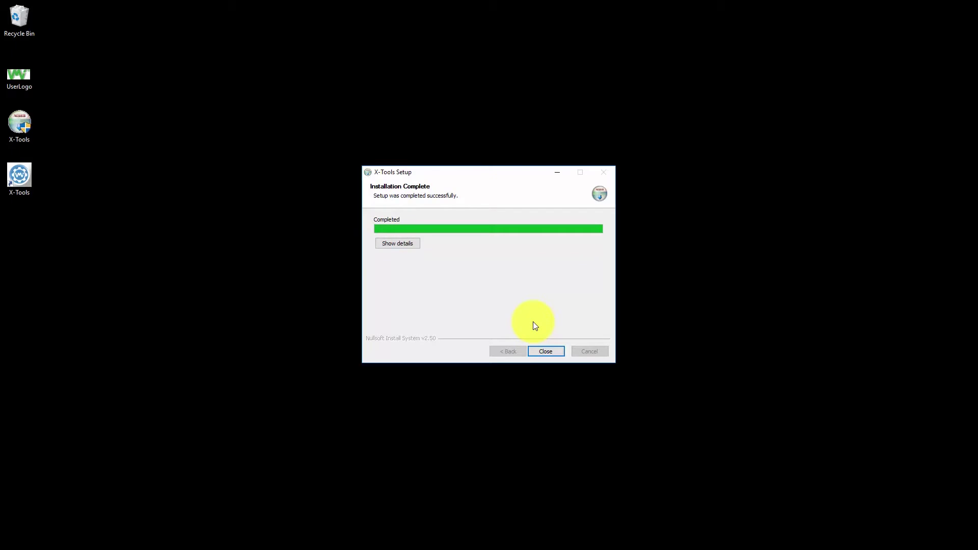
- Close the completed X-Tools setup and examine the measurement folders in C:\X-Tools\X5Data, closing the file browser when done
left_click(546, 352)
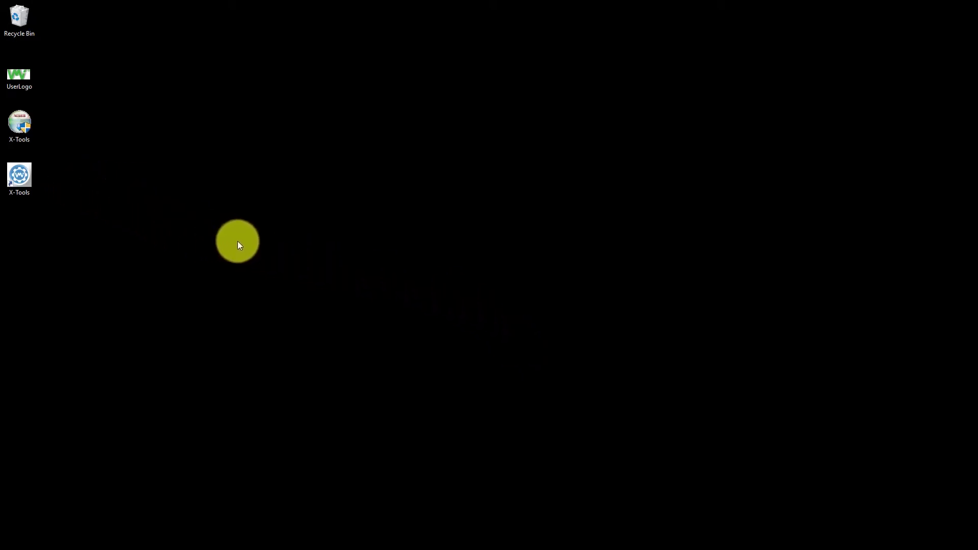
left_click(77, 532)
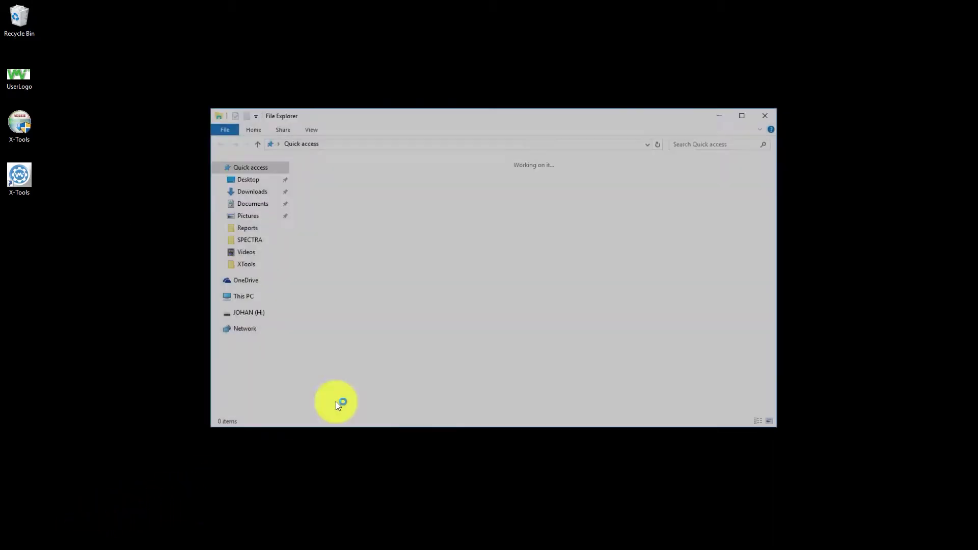
left_click(257, 298)
double_click(346, 260)
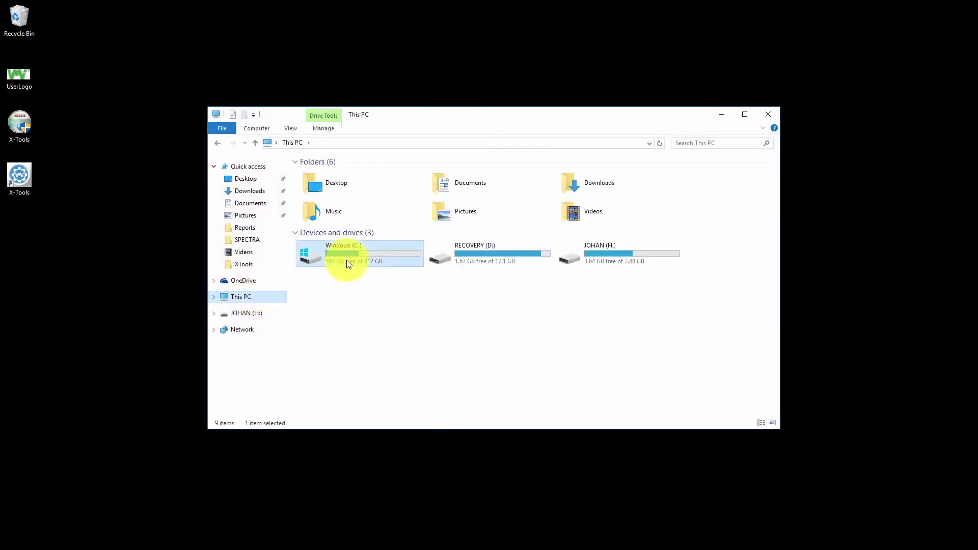
double_click(328, 260)
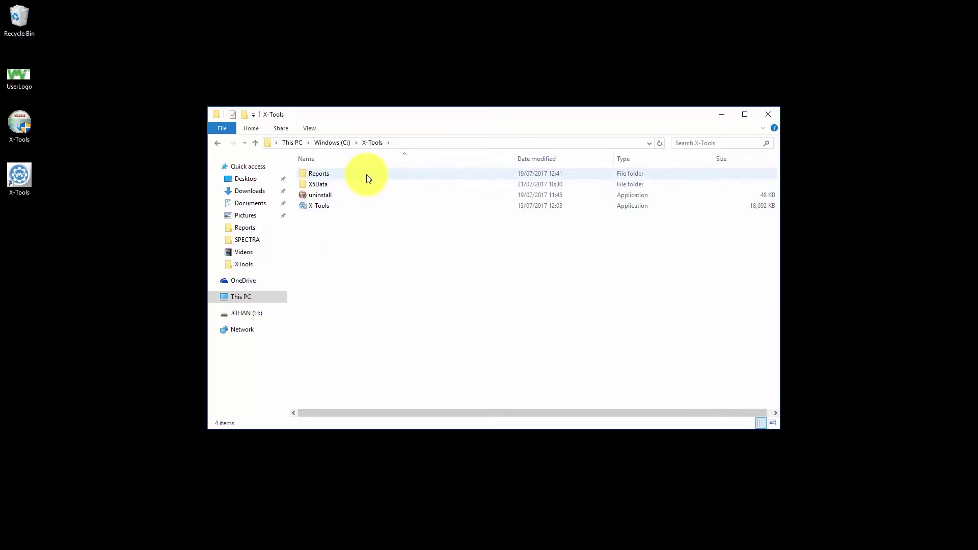
double_click(330, 185)
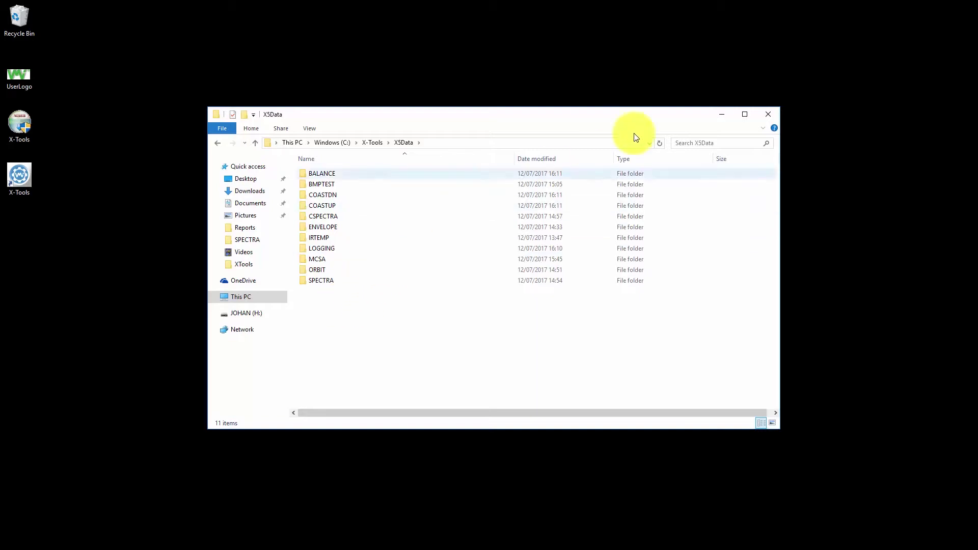
left_click(770, 117)
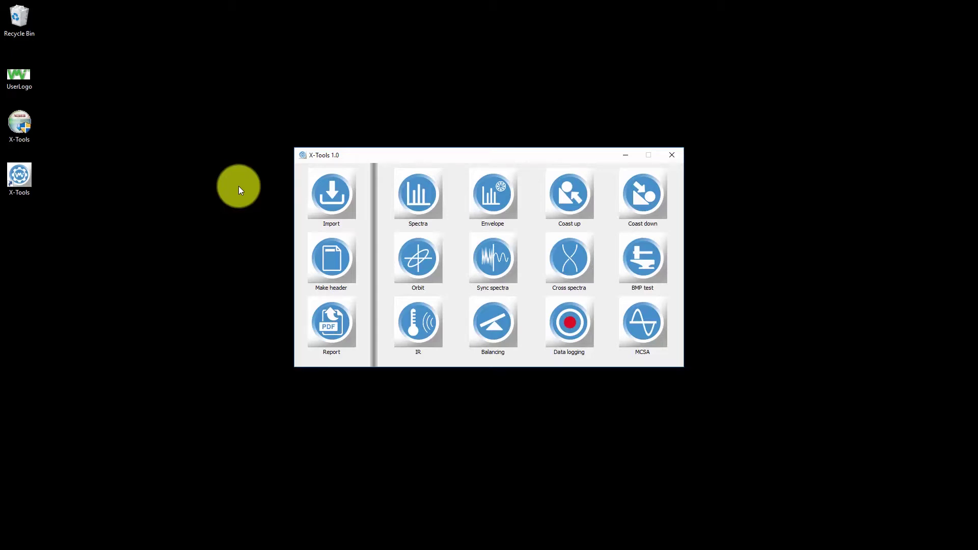
- Add the UserLogo image from the desktop as the logo of the X-Tools report header
left_click(334, 267)
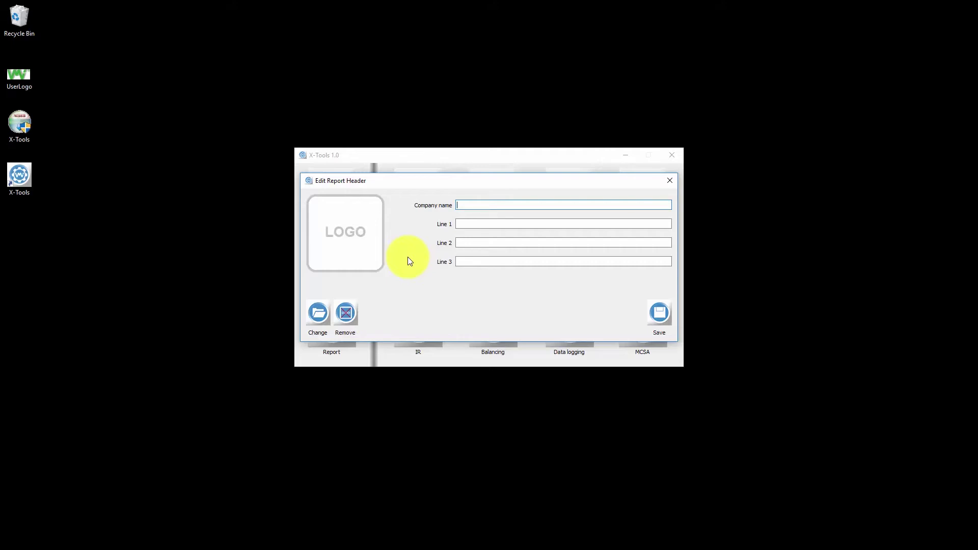
left_click(319, 314)
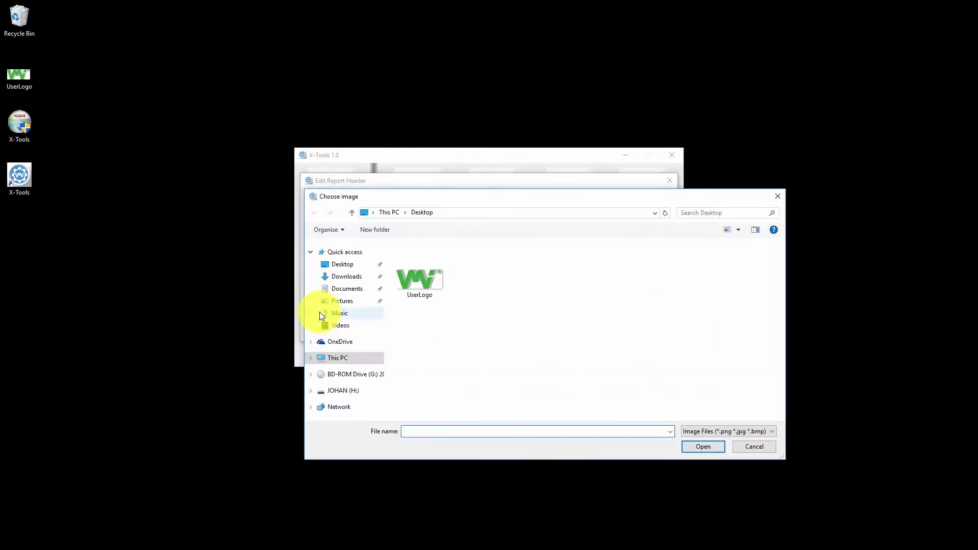
double_click(434, 284)
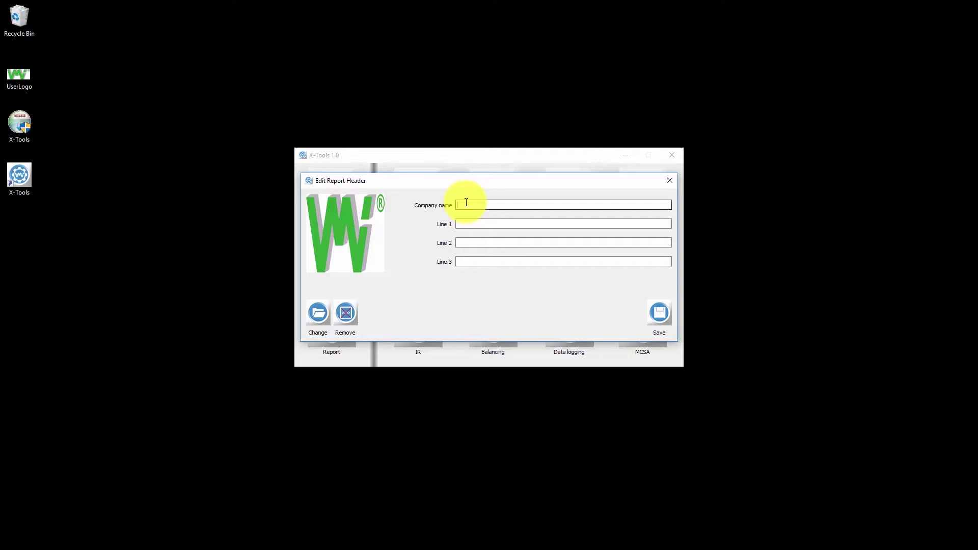
- Enter VMI International as the header's company name, fill Lines 1 to 3 with the company's postal address, and save the header
type("VMI International")
key("Tab")
type("Gottorpsgatan 5")
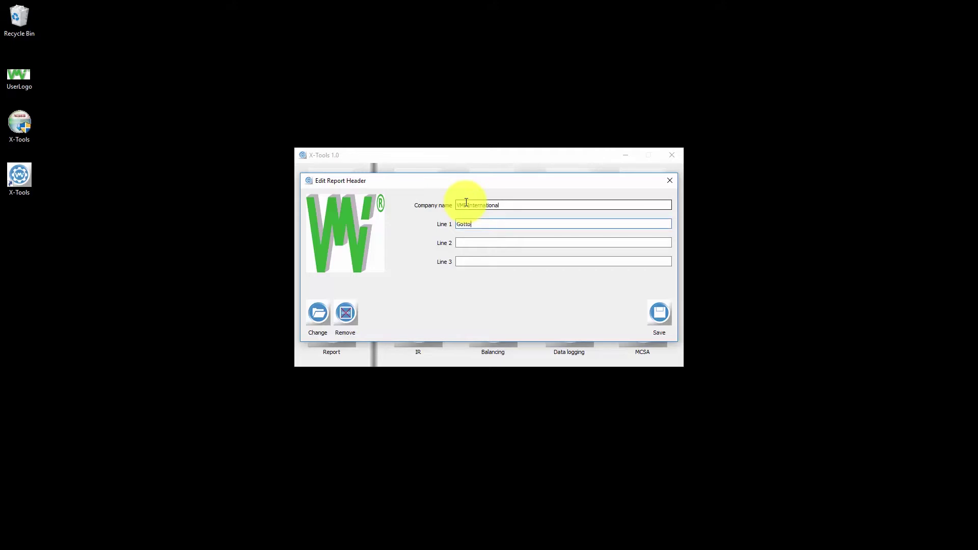
key("Tab")
type("SE ")
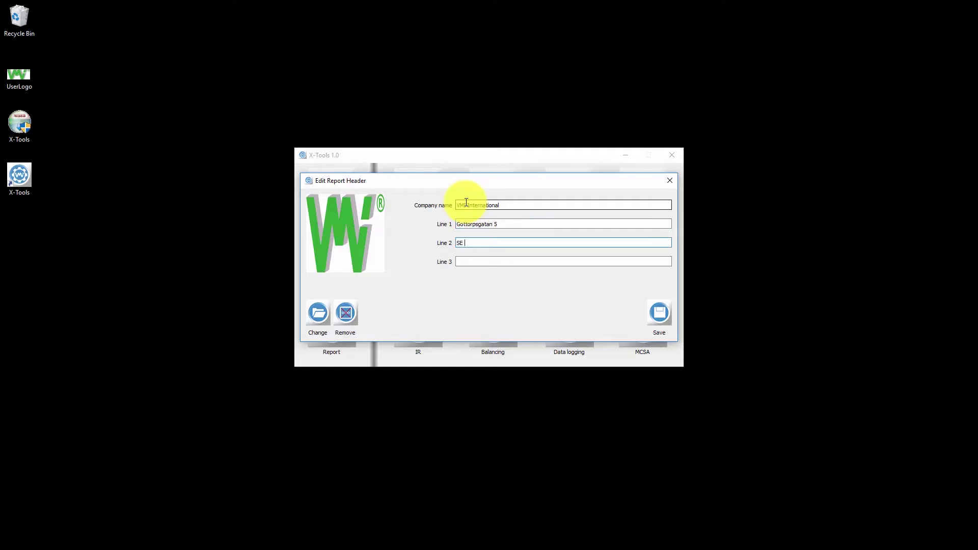
type("- 582 73 Linkoping")
key("Tab")
type("Sweden")
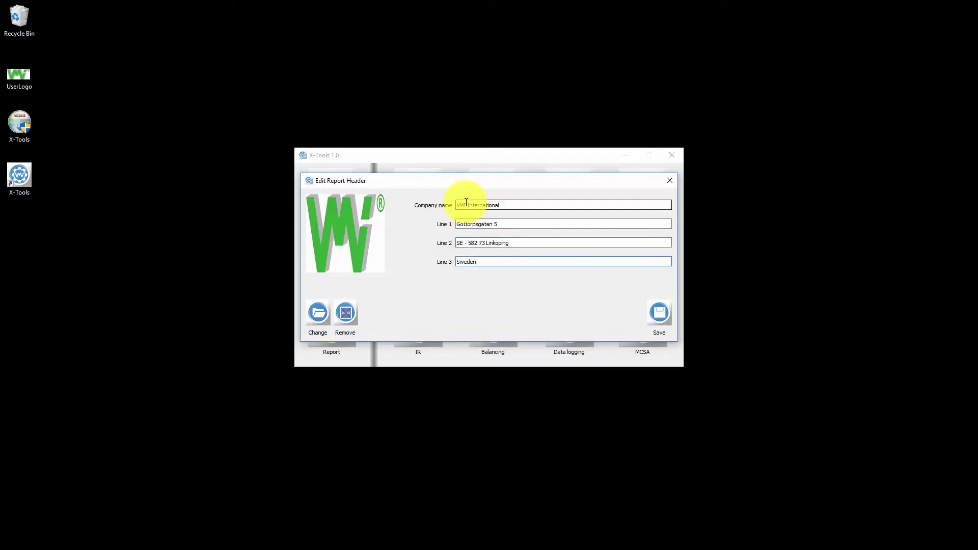
left_click(662, 308)
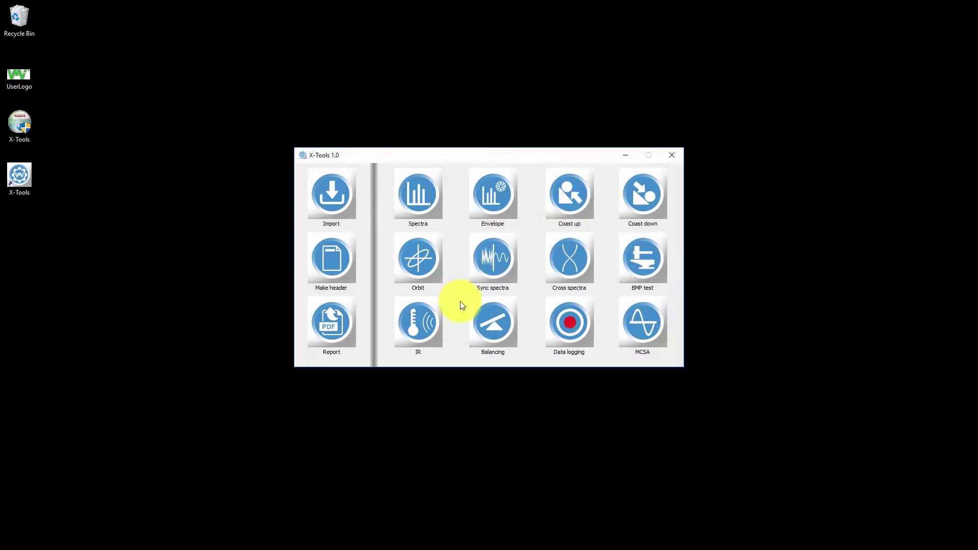
- Open ASP00001.MV1 from the SPECTRA folder in the Spectra view and maximize its window
left_click(423, 197)
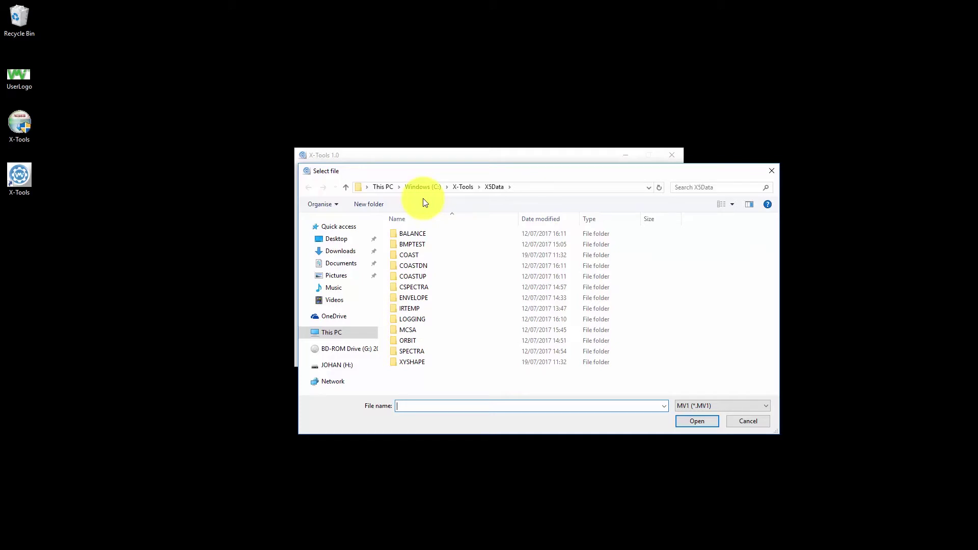
left_click(415, 351)
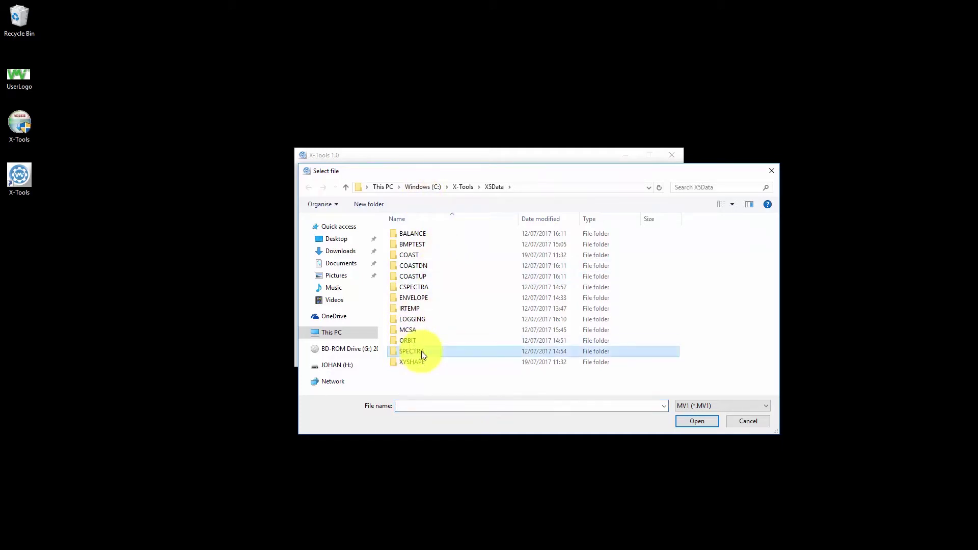
double_click(437, 351)
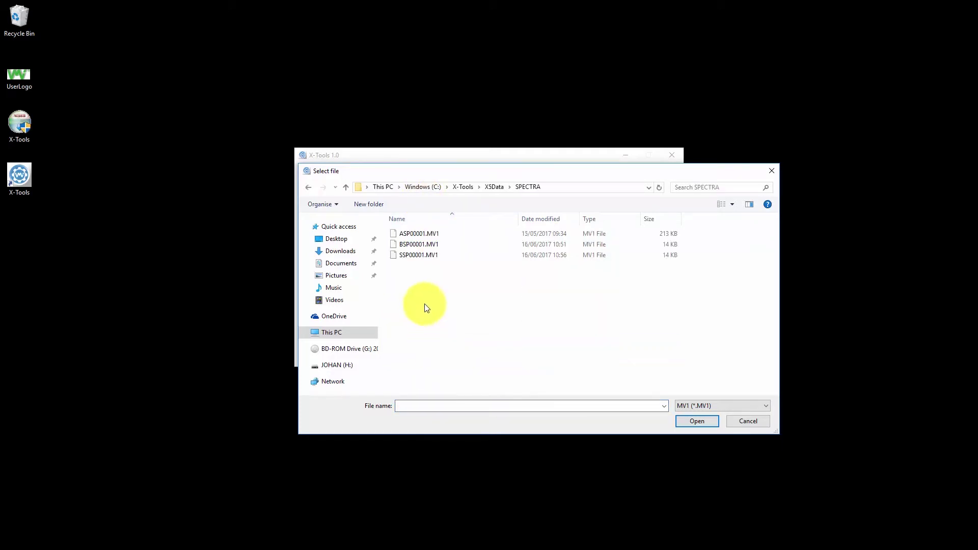
double_click(410, 234)
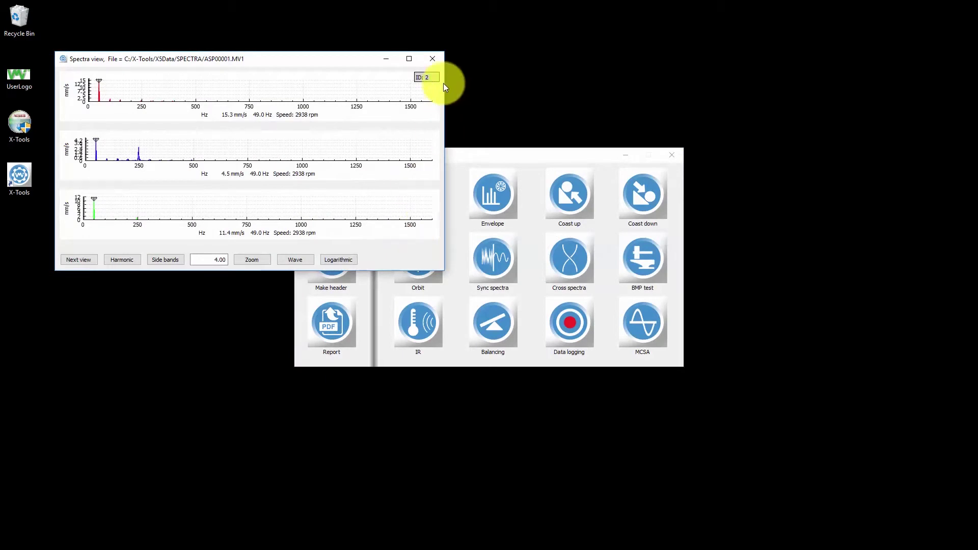
left_click(409, 59)
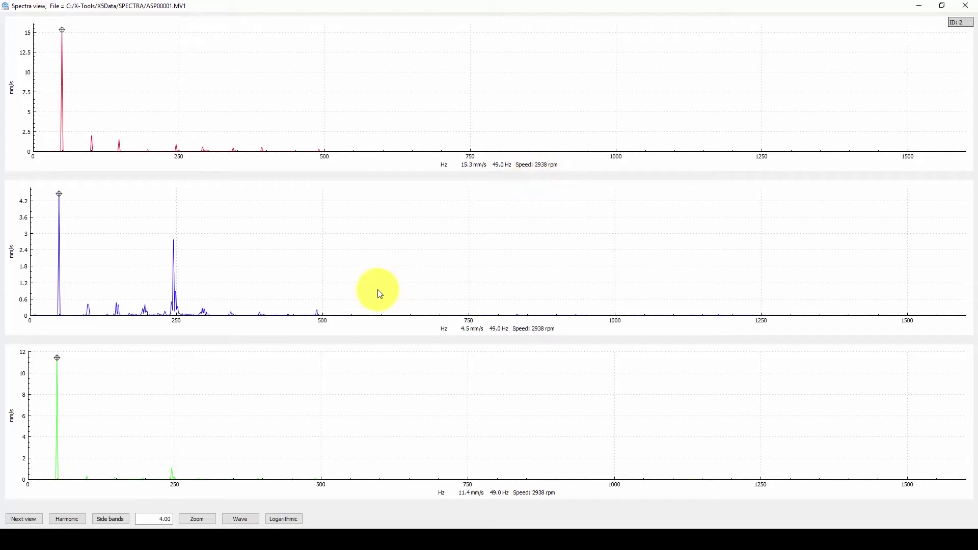
- Show harmonic markers on the spectra, shift the red spectrum's cursor to 77 Hz, and return it to the 49 Hz peak
left_click(63, 517)
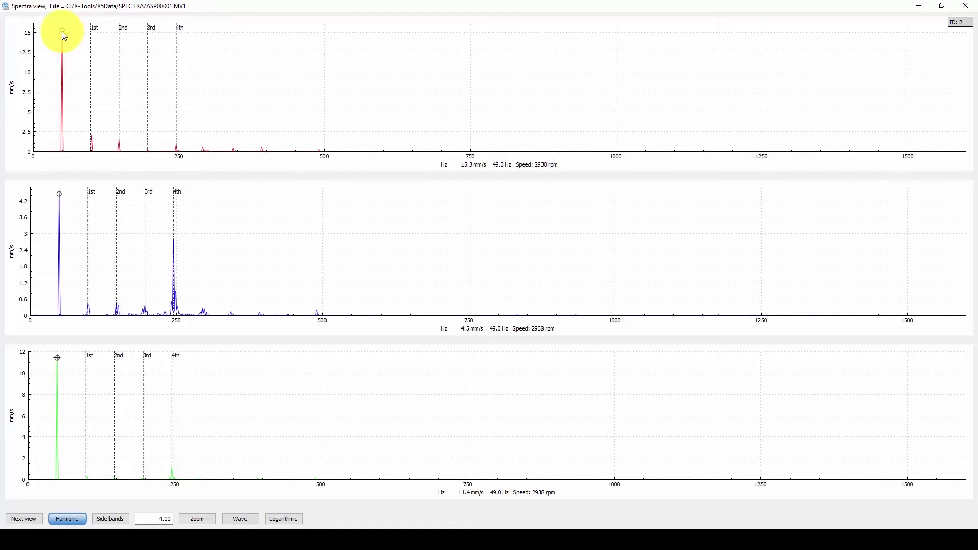
mouse_move(62, 32)
left_mouse_down()
mouse_move(97, 39)
mouse_move(75, 41)
left_mouse_up()
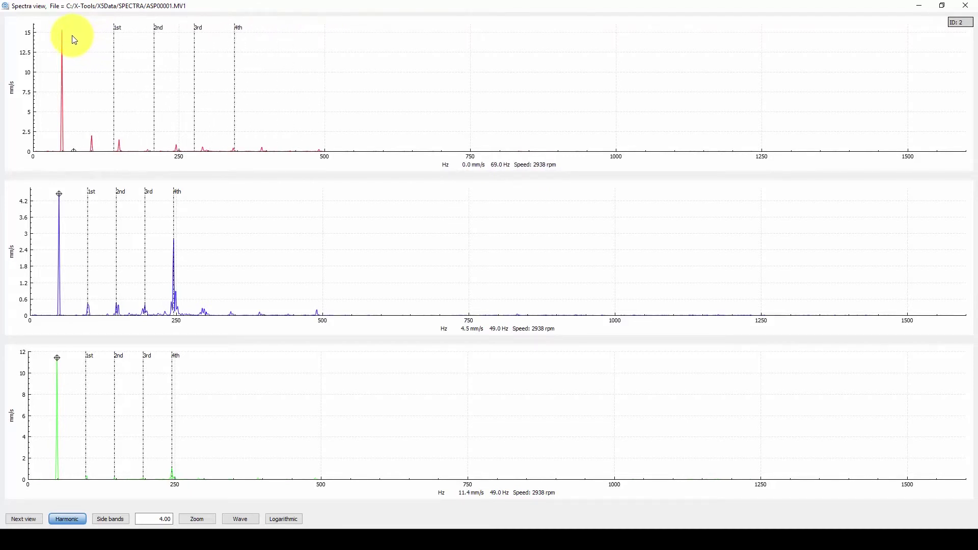
left_click_drag(74, 40, 75, 40)
key("Right")
key("Right")
key("Right")
key("Right")
key("Right")
key("Right")
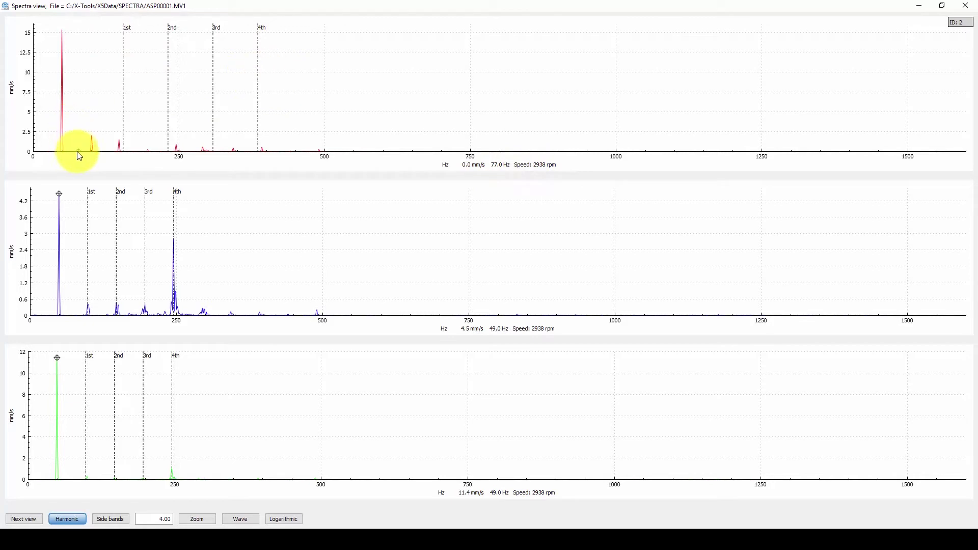
mouse_move(78, 151)
left_mouse_down()
mouse_move(62, 148)
mouse_move(72, 148)
left_mouse_up()
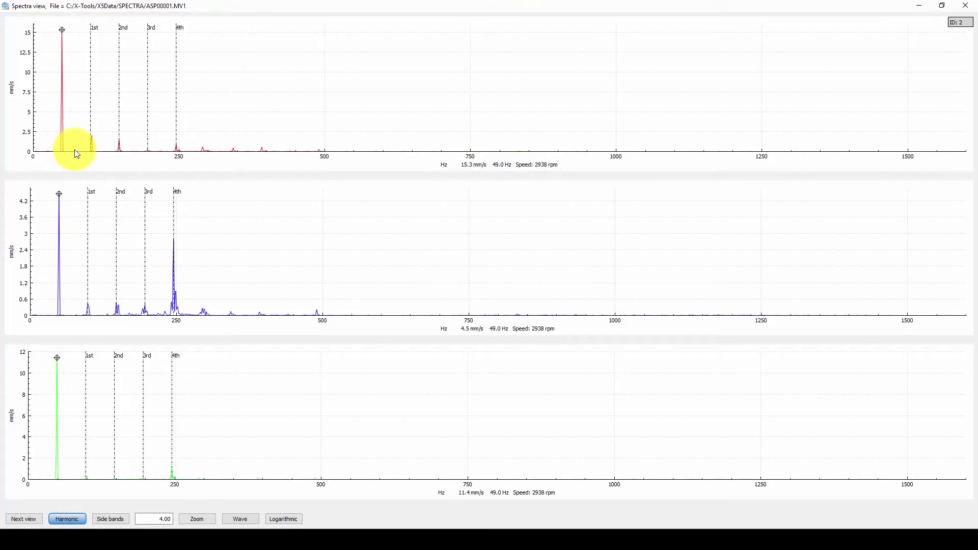
- Show side band markers on the spectra with a spacing of 49, examine them, and turn the side bands off
left_click(108, 520)
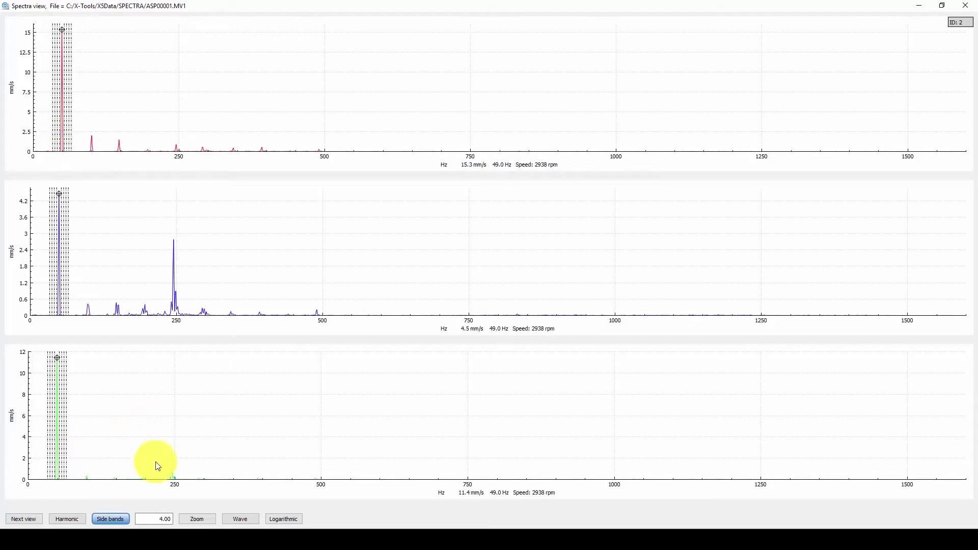
double_click(157, 521)
type("49")
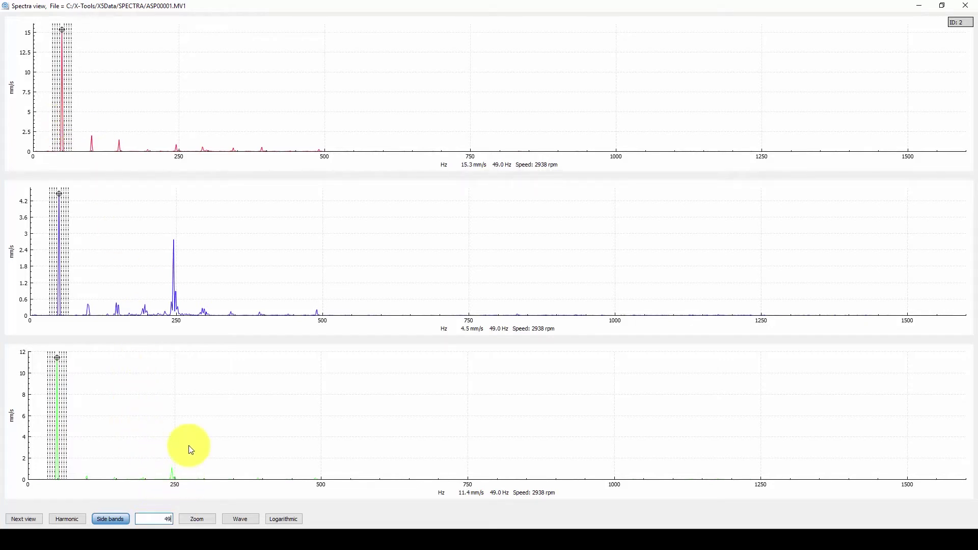
key("Return")
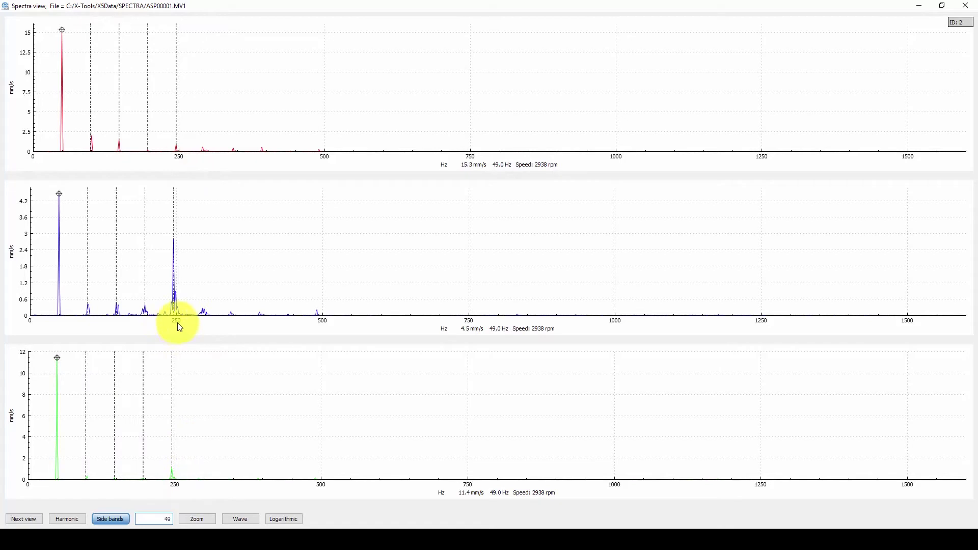
mouse_move(66, 211)
left_mouse_down()
mouse_move(177, 225)
mouse_move(170, 243)
mouse_move(65, 247)
left_mouse_up()
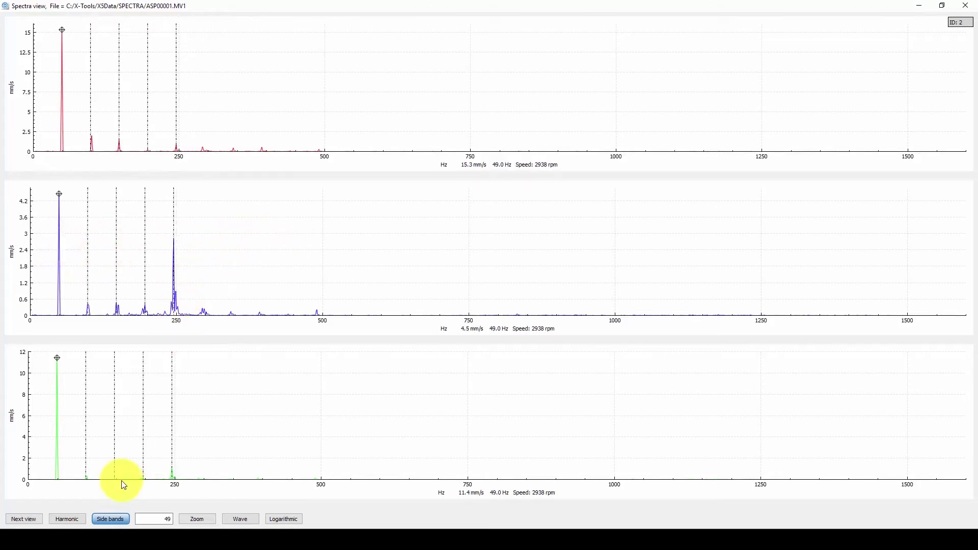
left_click(117, 519)
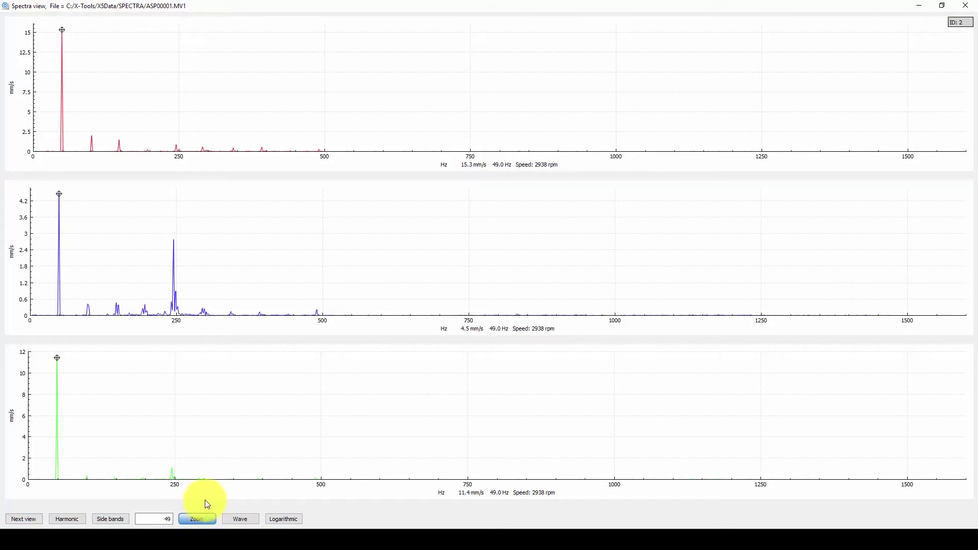
- Zoom in on the red spectrum from about 105 to 304 Hz and restore its full range
left_click_drag(94, 133, 214, 177)
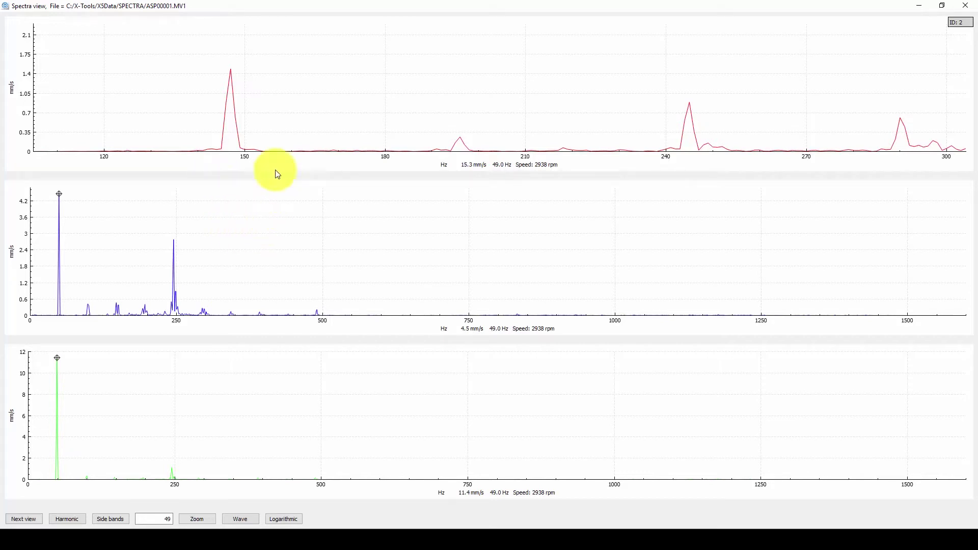
right_click(121, 76)
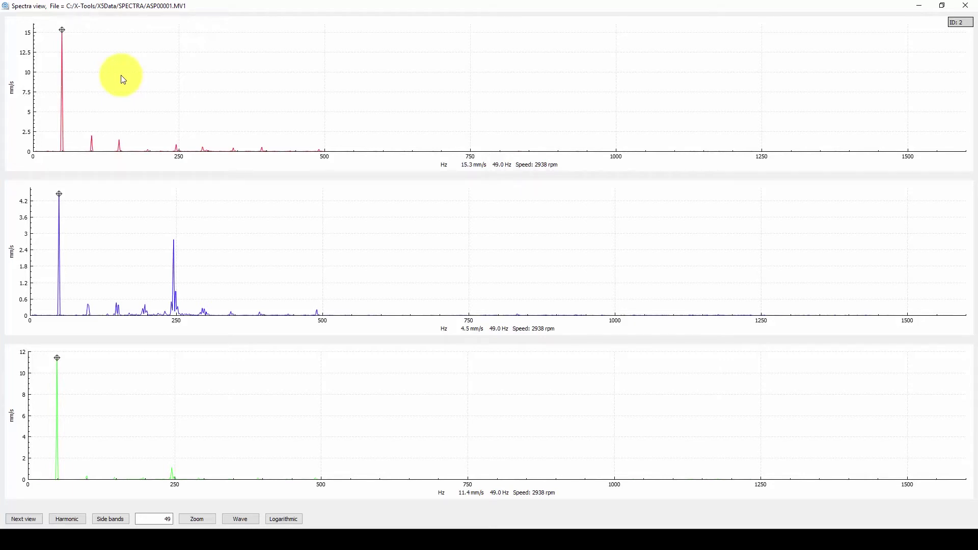
- View the measurement as time waveforms and as logarithmic spectra, returning to the linear spectra
left_click(239, 519)
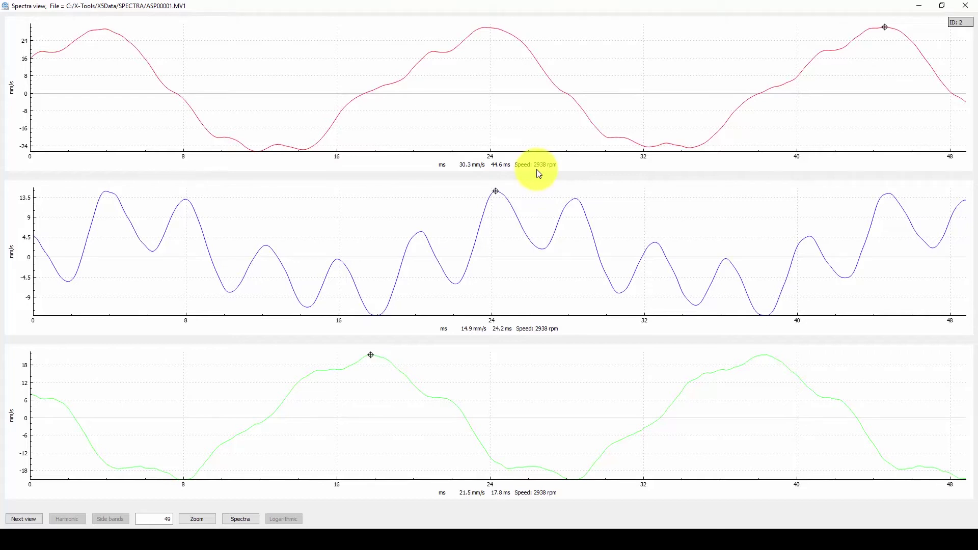
left_click(243, 517)
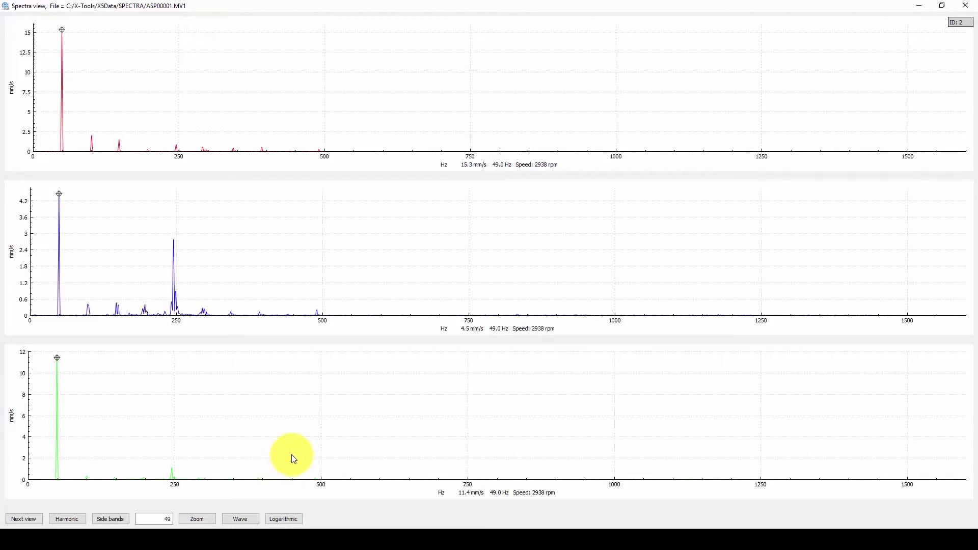
left_click(293, 525)
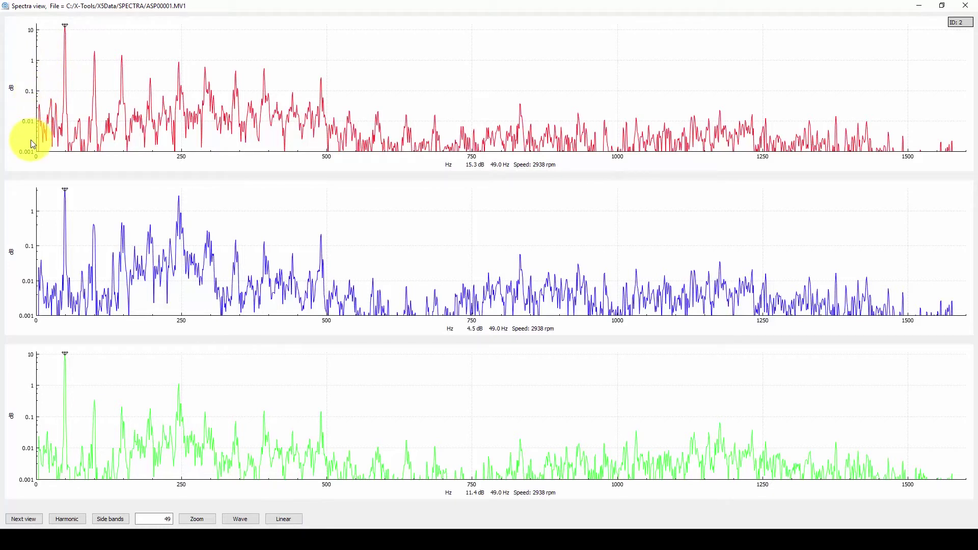
left_click(285, 519)
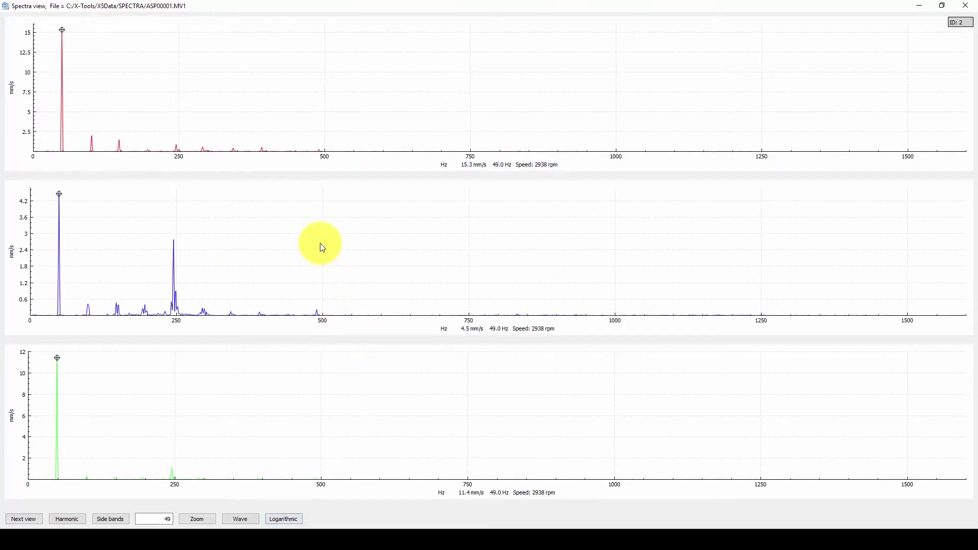
- Show the red spectrum alone, add the note "Department 1, Machine 4, Drive side, Horizontal", and copy the note text
left_click(23, 521)
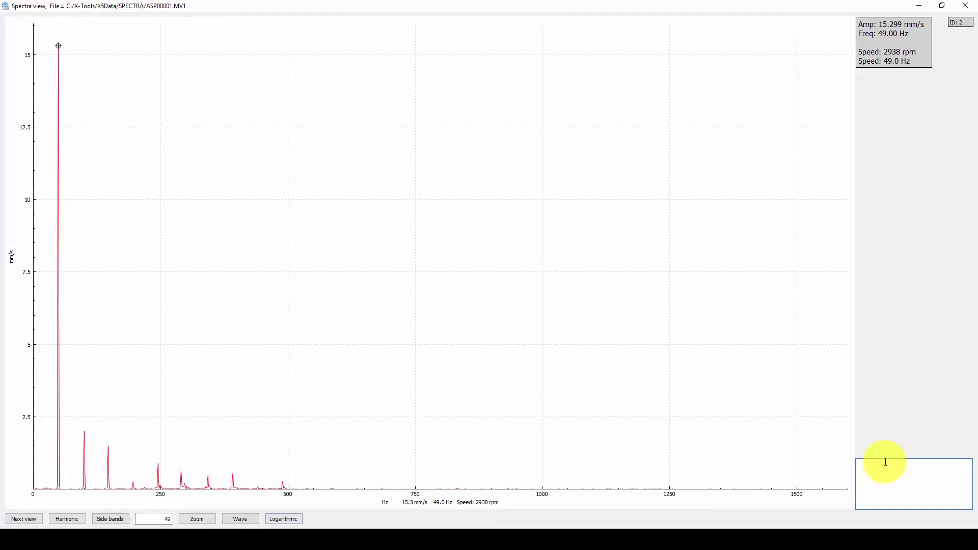
type("Department 1, Machine 4, Drive side, Horizontal")
left_click_drag(899, 473, 675, 468)
key("ctrl+c")
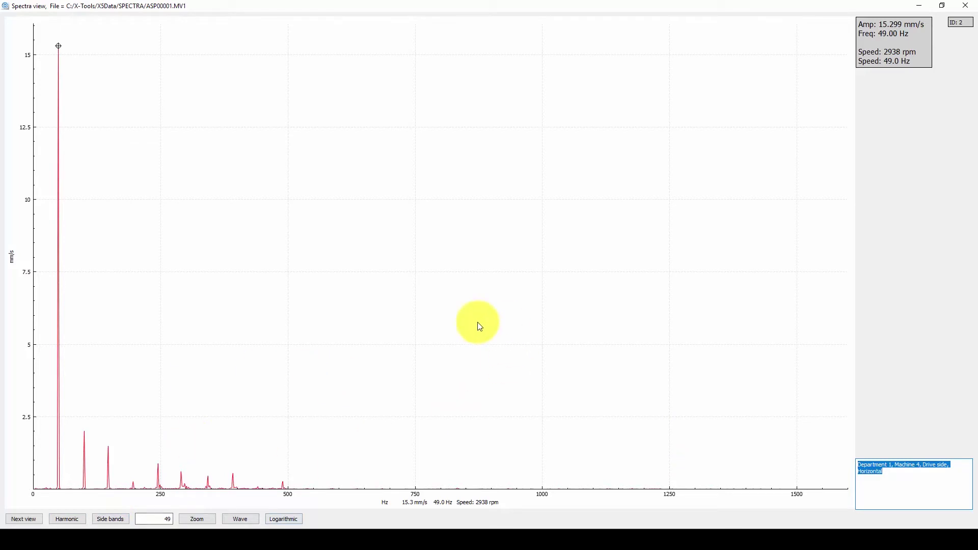
- Set the side band spacing to 4 and view the red spectrum's harmonic markers, followed by its side band markers
key("Tab")
type("4")
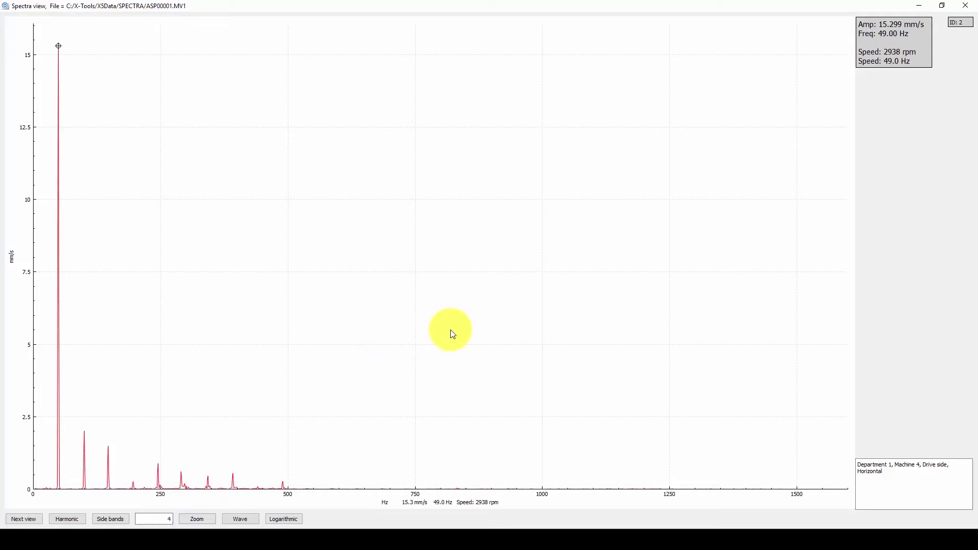
left_click(76, 517)
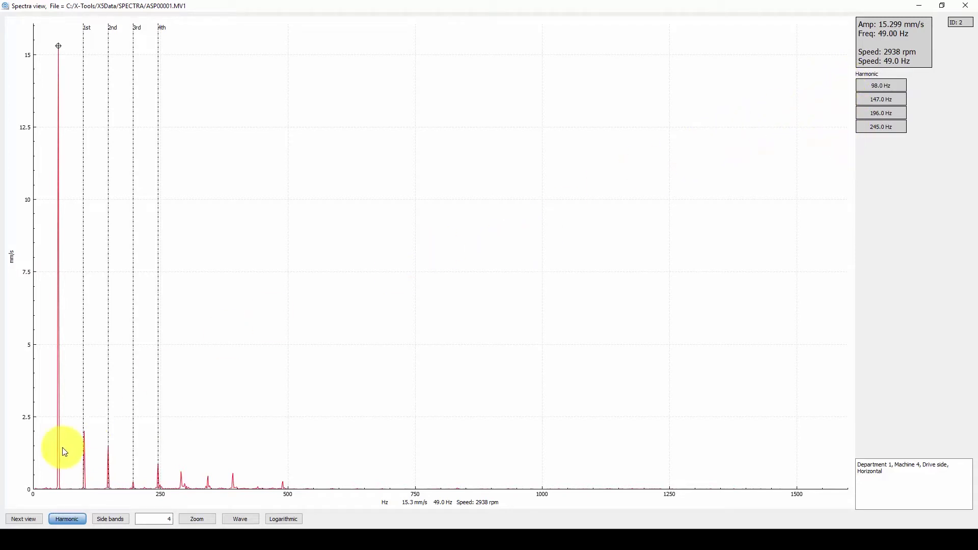
left_click(108, 515)
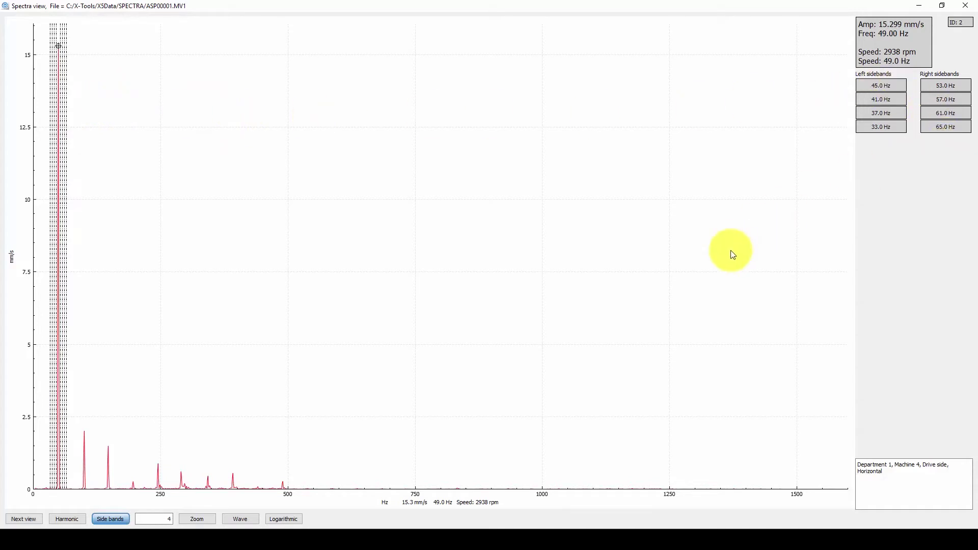
- Set the side band spacing to 49, move the cursor from the main peak to about 203 Hz, and turn the side bands off
left_click(164, 517)
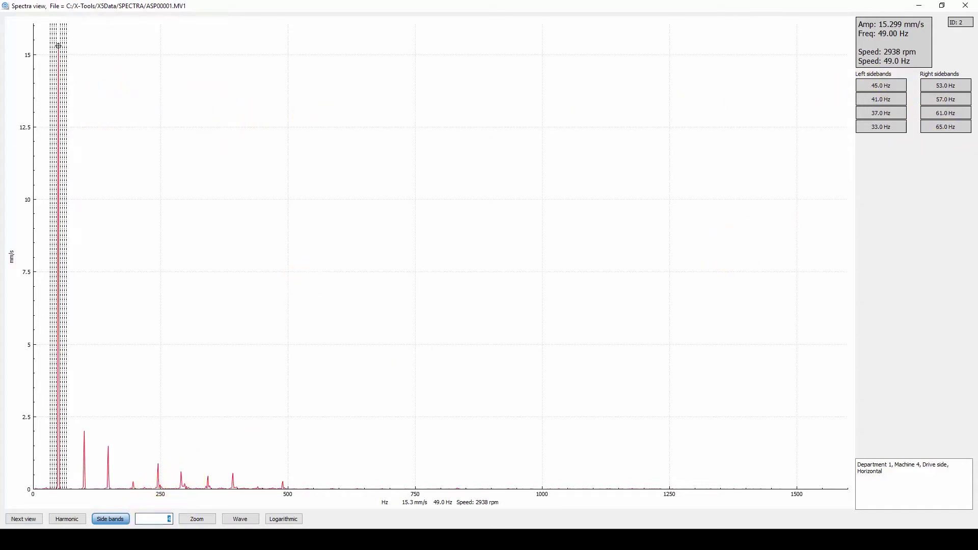
type("9")
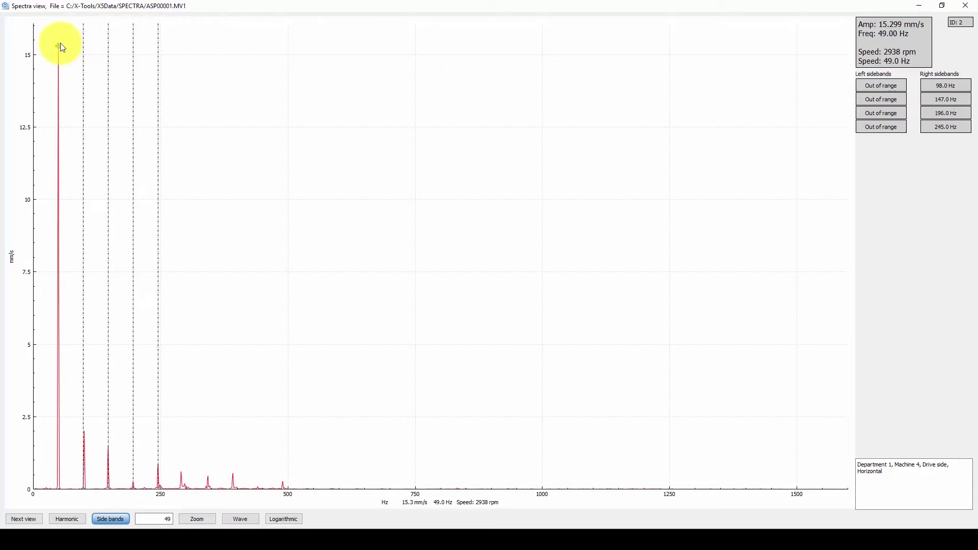
left_click_drag(57, 46, 138, 66)
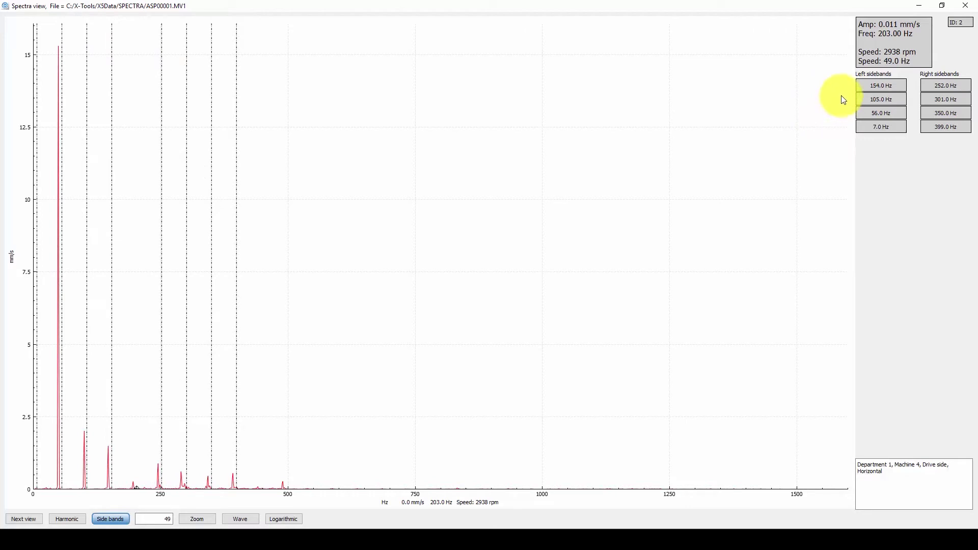
left_click(107, 518)
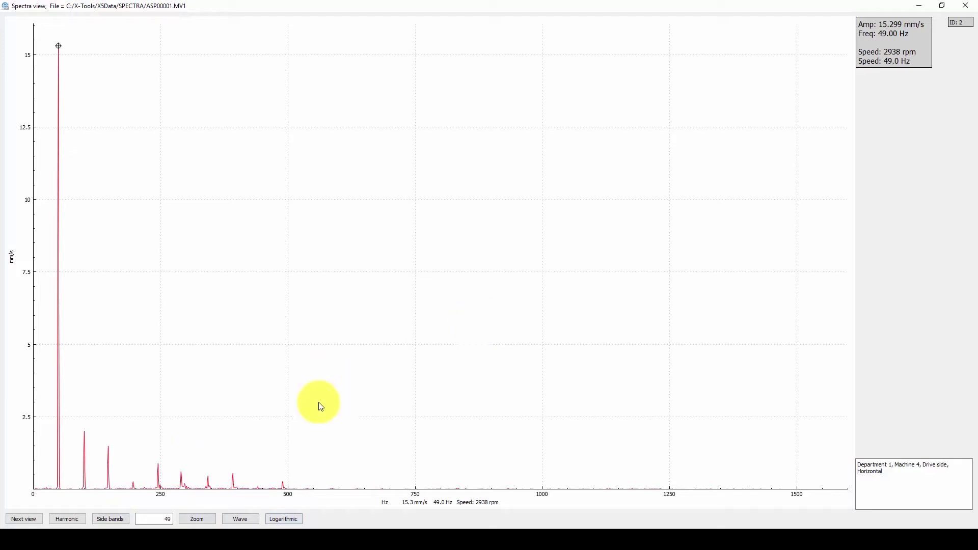
- Show the blue spectrum alone and add the note "Department 1, Machine 4, Drive side, Vertical"
left_click(23, 519)
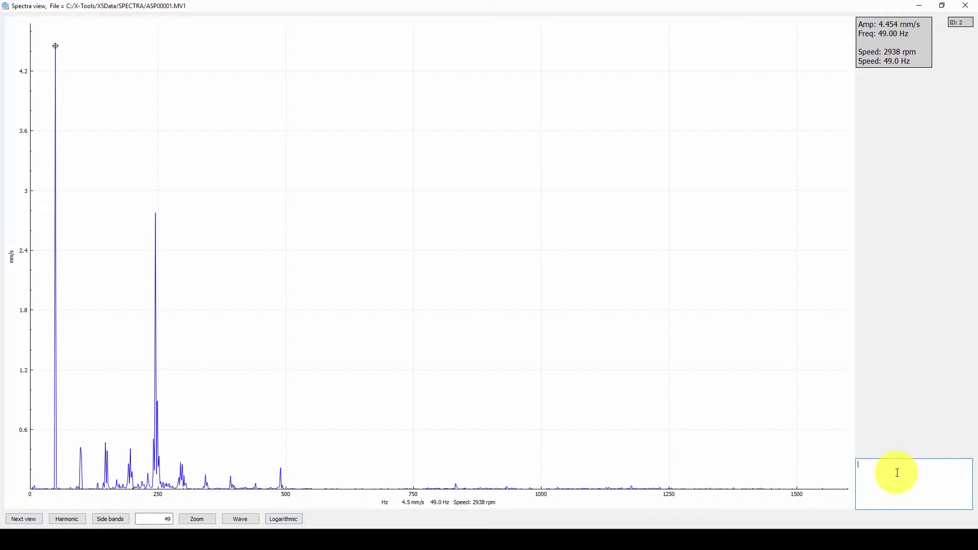
key("ctrl+v")
key("BackSpace")
key("BackSpace")
key("BackSpace")
key("BackSpace")
key("BackSpace")
key("BackSpace")
key("BackSpace")
key("BackSpace")
key("BackSpace")
key("BackSpace")
type("Vertical")
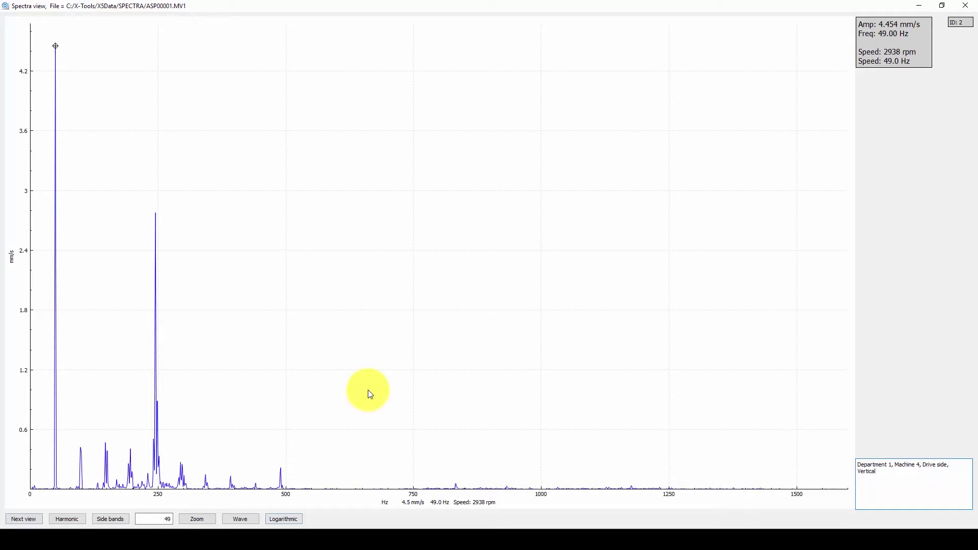
- Add the note "Department 1, Machine 4, Drive side, Axial" to the green spectrum, and minimise the window with all three spectra shown
left_click(25, 519)
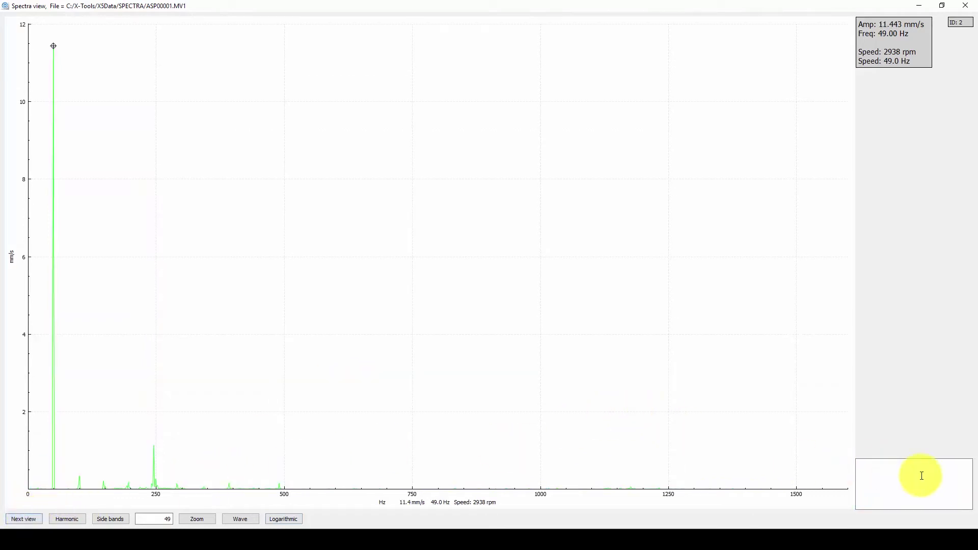
left_click(896, 476)
key("ctrl+v")
key("BackSpace")
key("BackSpace")
key("BackSpace")
key("BackSpace")
key("BackSpace")
key("BackSpace")
key("BackSpace")
key("BackSpace")
key("BackSpace")
key("BackSpace")
type("Axial")
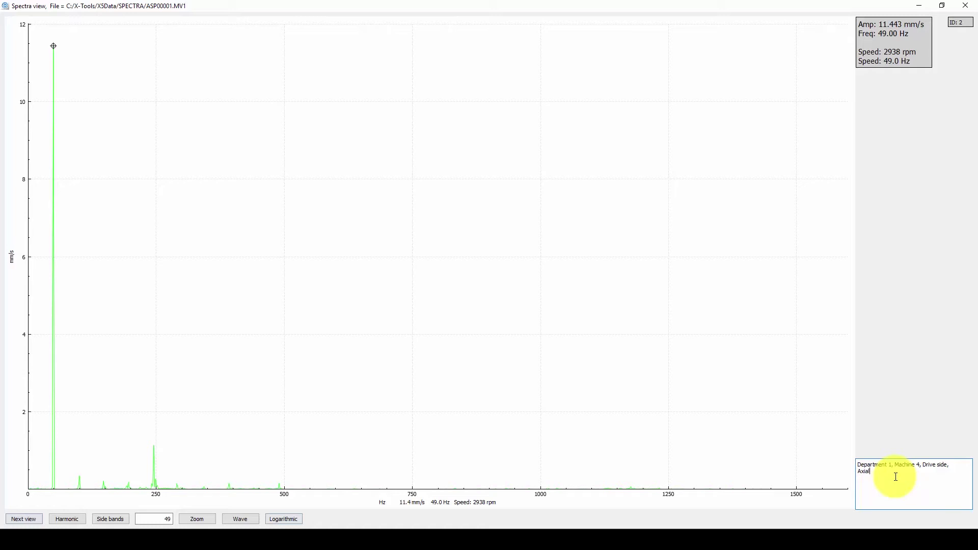
left_click(19, 516)
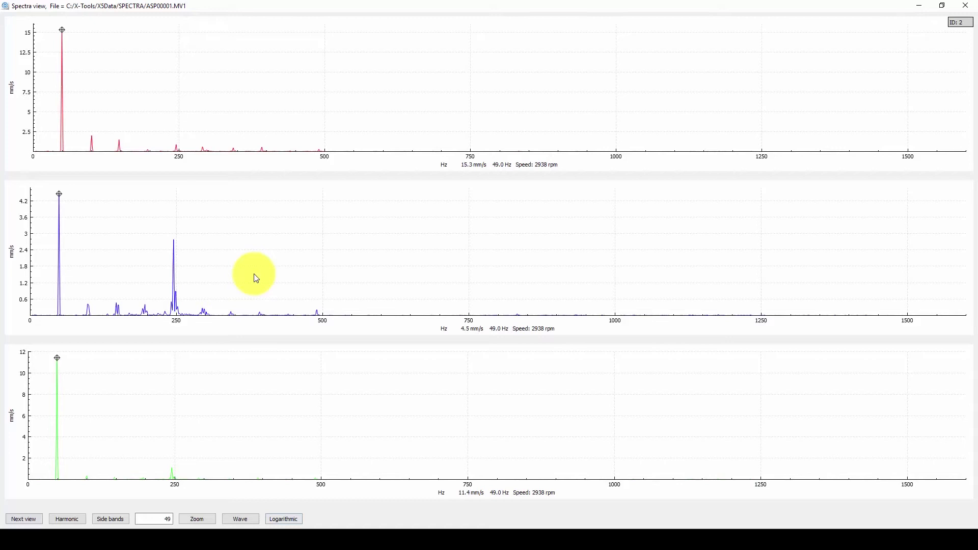
left_click(917, 7)
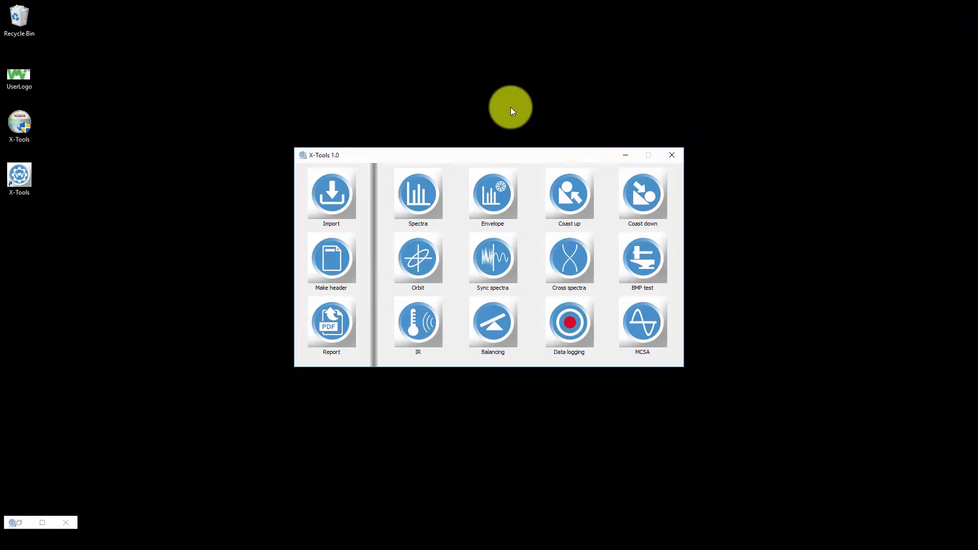
- Open the spectra measurement BSP00001.MV1 full screen, examine its two spectra, and close it
left_click(429, 192)
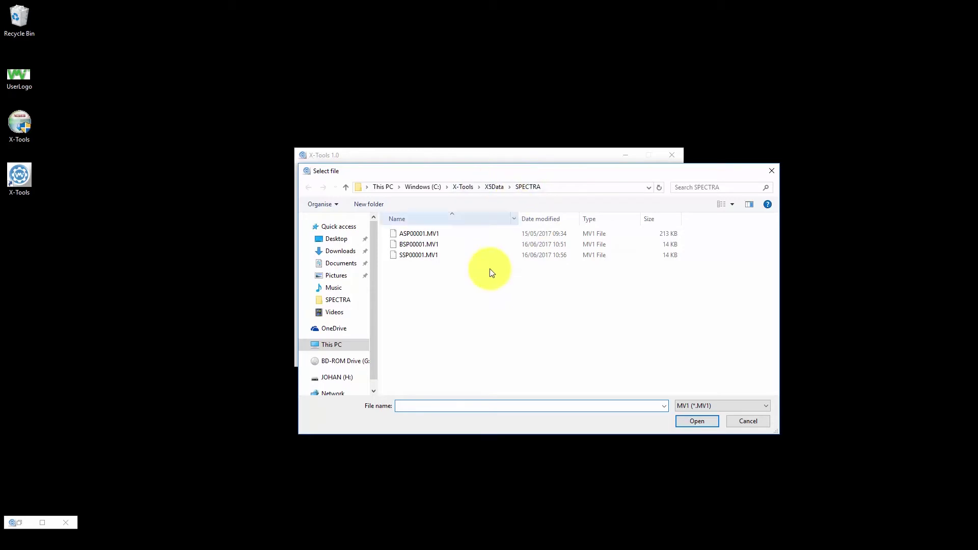
left_click(427, 242)
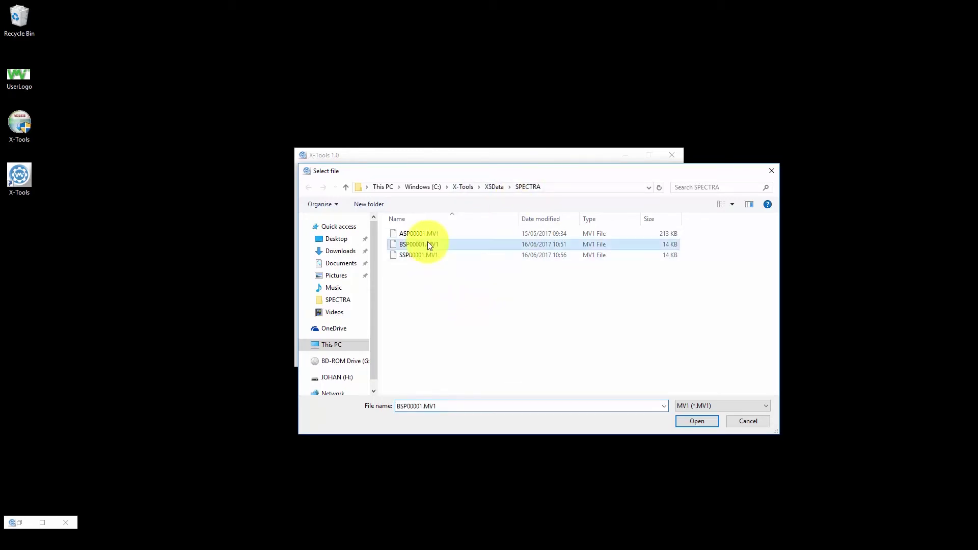
double_click(427, 242)
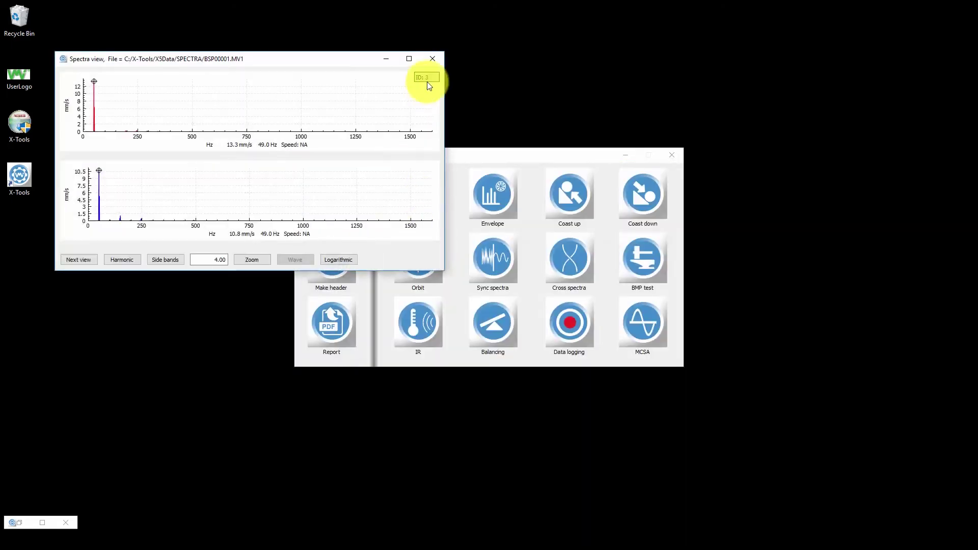
left_click(411, 59)
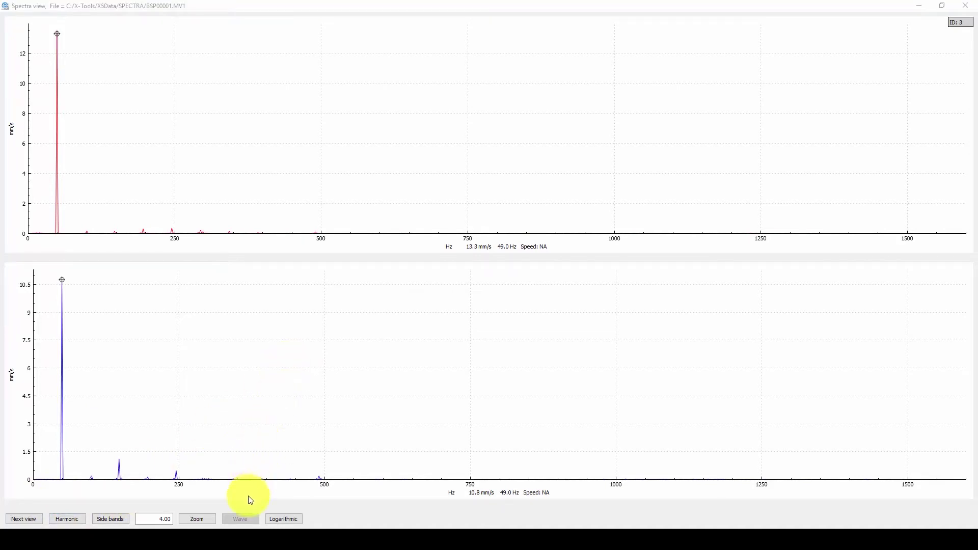
left_click(235, 522)
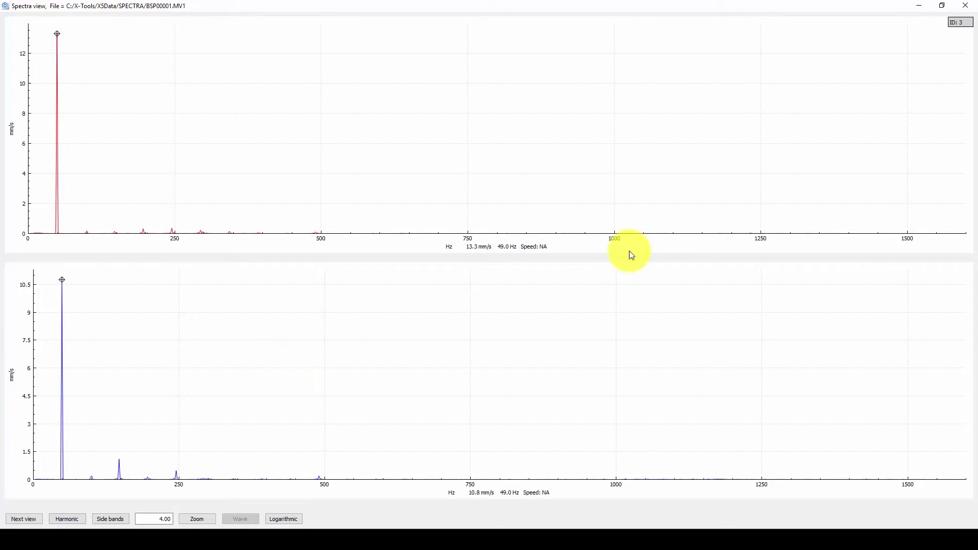
left_click(961, 7)
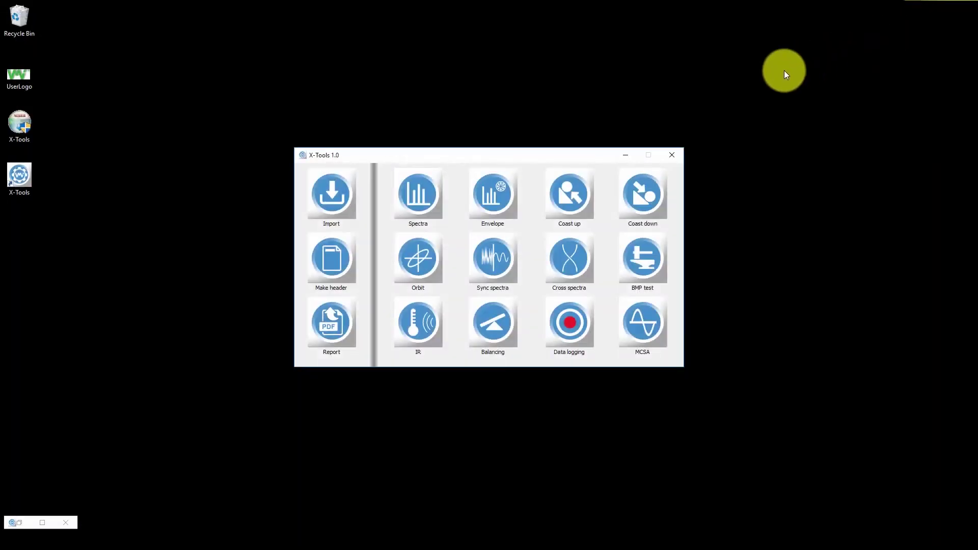
- Open the envelope measurement ENV00001.MV2 from the X5Data ENVELOPE folder and maximise its window
left_click(500, 190)
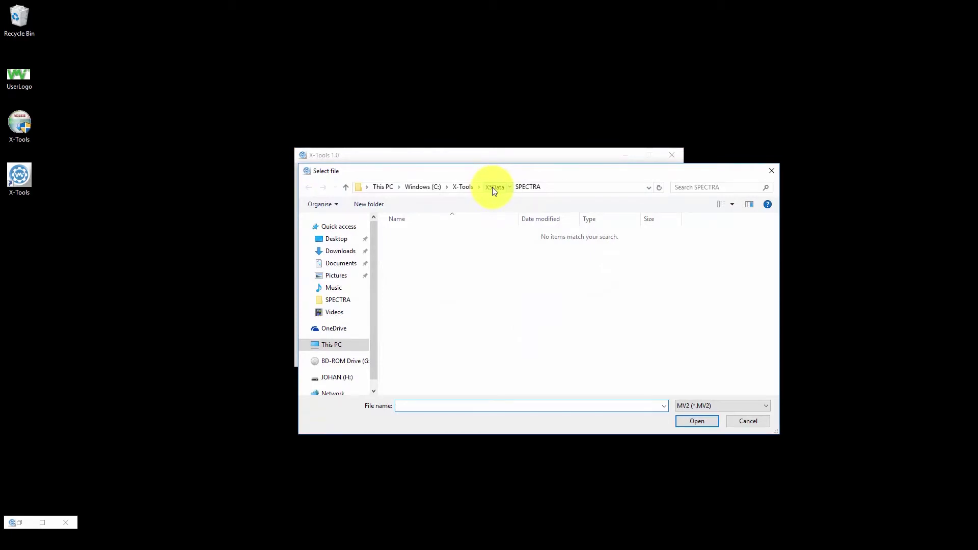
left_click(492, 187)
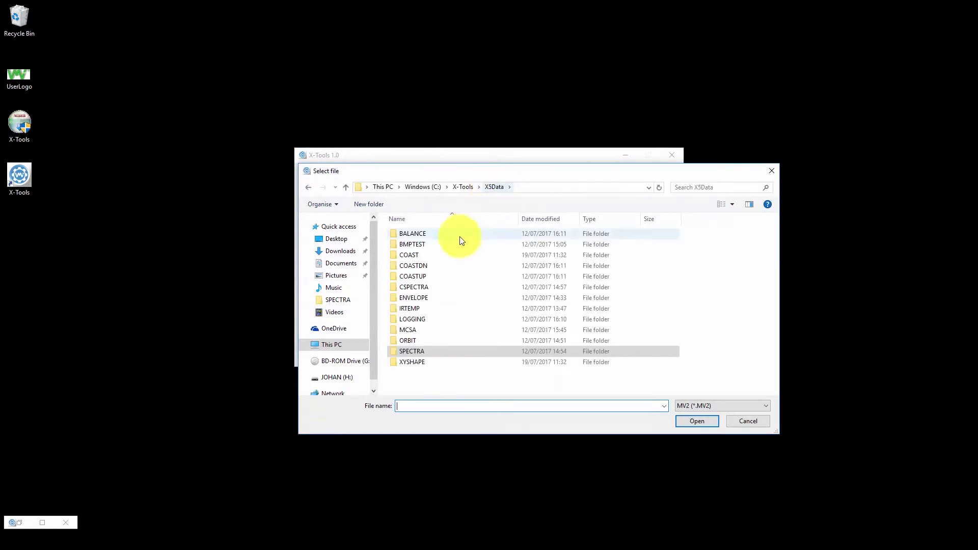
double_click(420, 298)
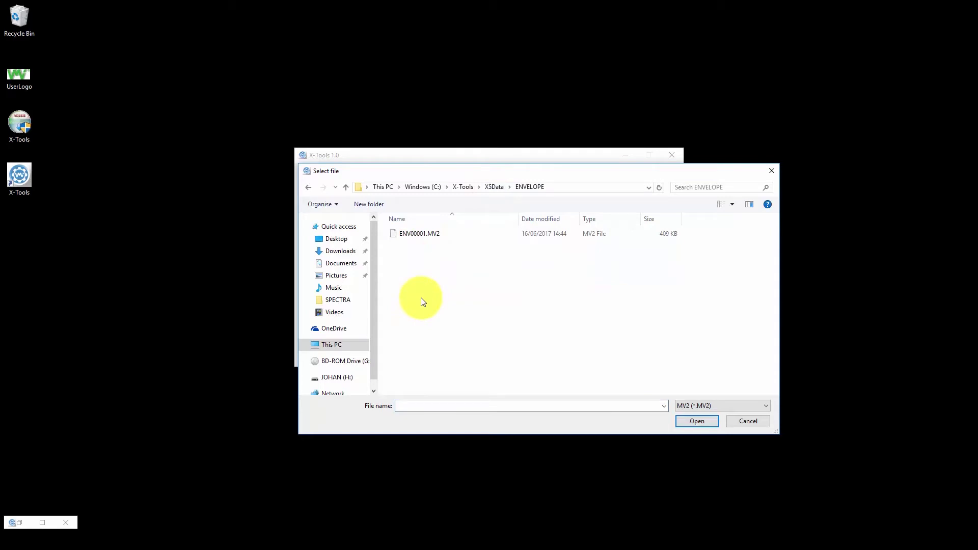
double_click(429, 233)
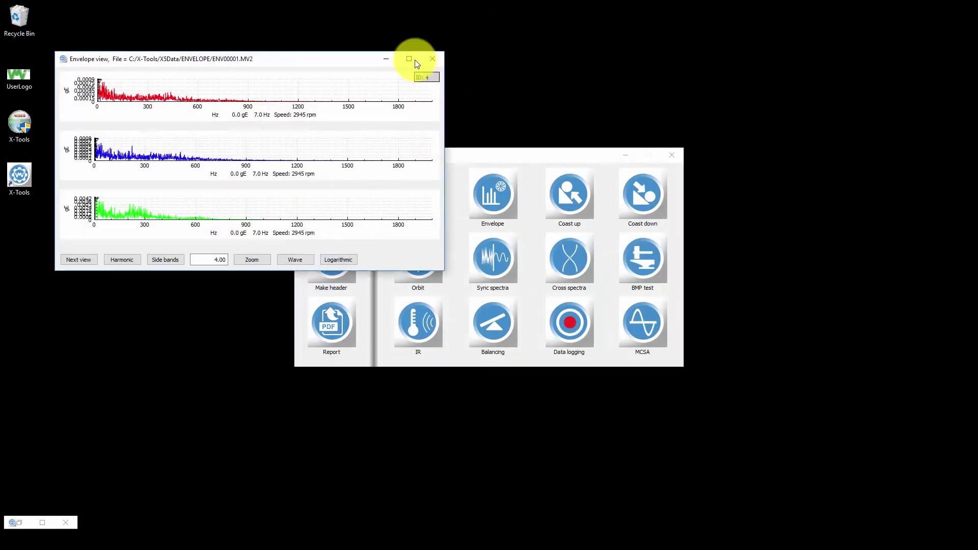
left_click(413, 61)
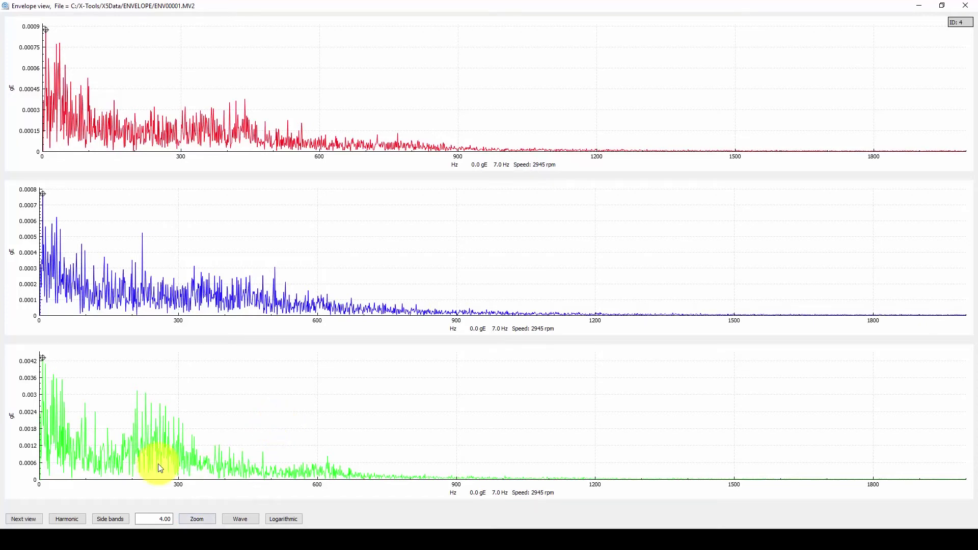
- Add the note "Department 2, Machine 1, Drive side, Horizontal" to the red envelope spectrum and the same note ending in "Vertical" to the blue one
left_click(24, 519)
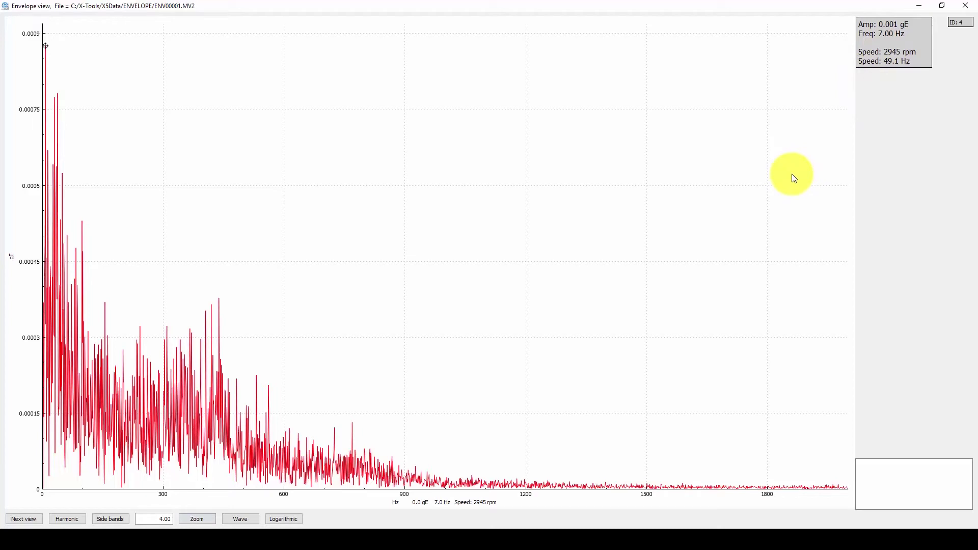
left_click_drag(880, 471, 833, 450)
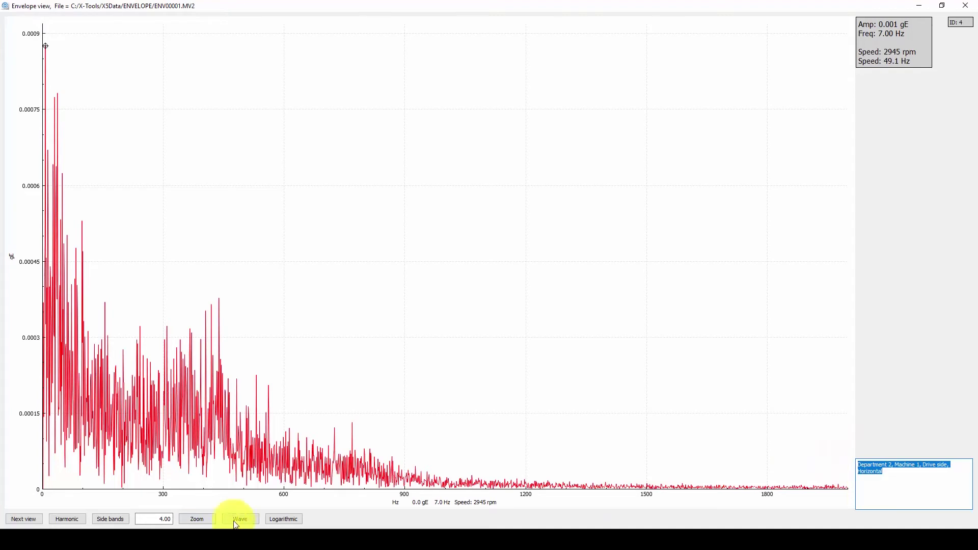
left_click(24, 520)
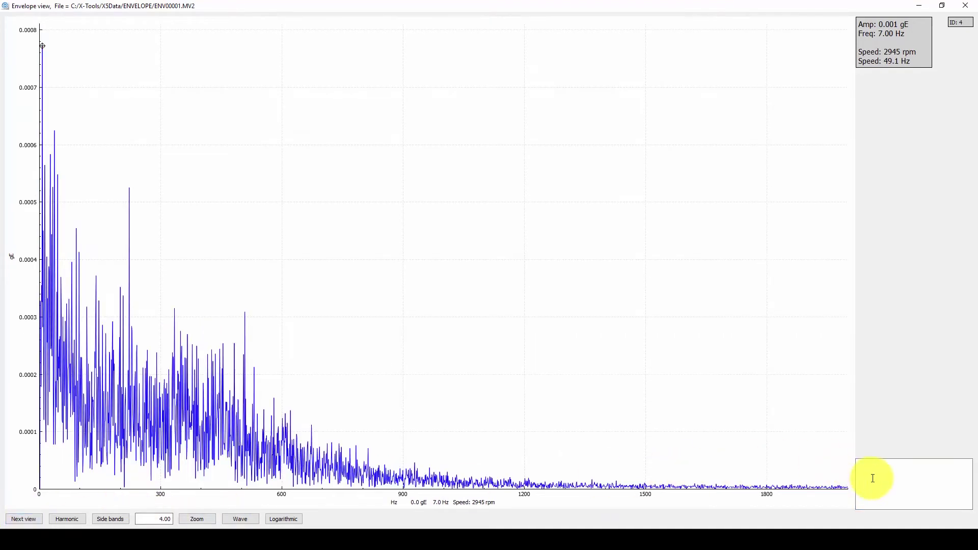
left_click_drag(891, 477, 847, 470)
type("Vertical")
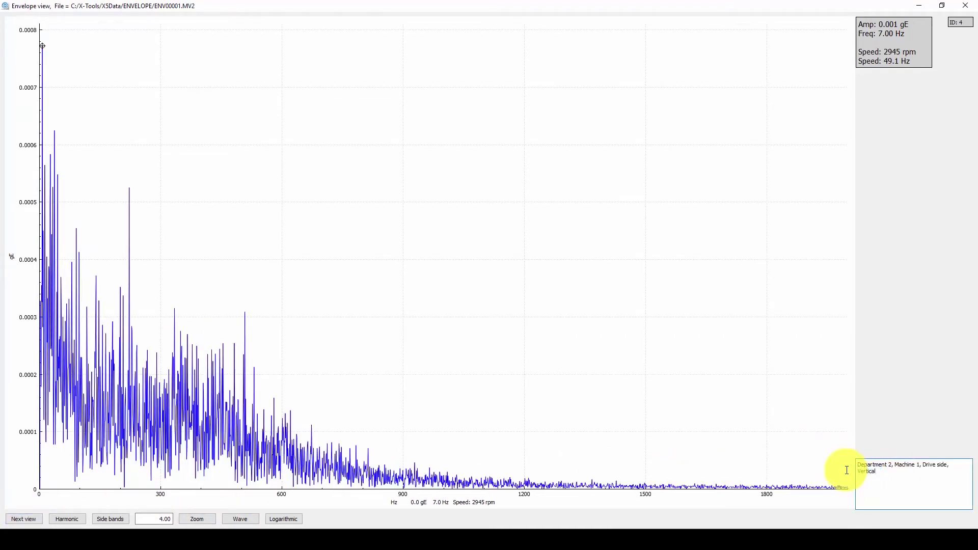
- Add the note "Department 2, Machine 1, Drive side, Axial" to the green envelope spectrum and minimise the envelope window
left_click(20, 520)
left_click_drag(899, 479, 866, 470)
type("Axial")
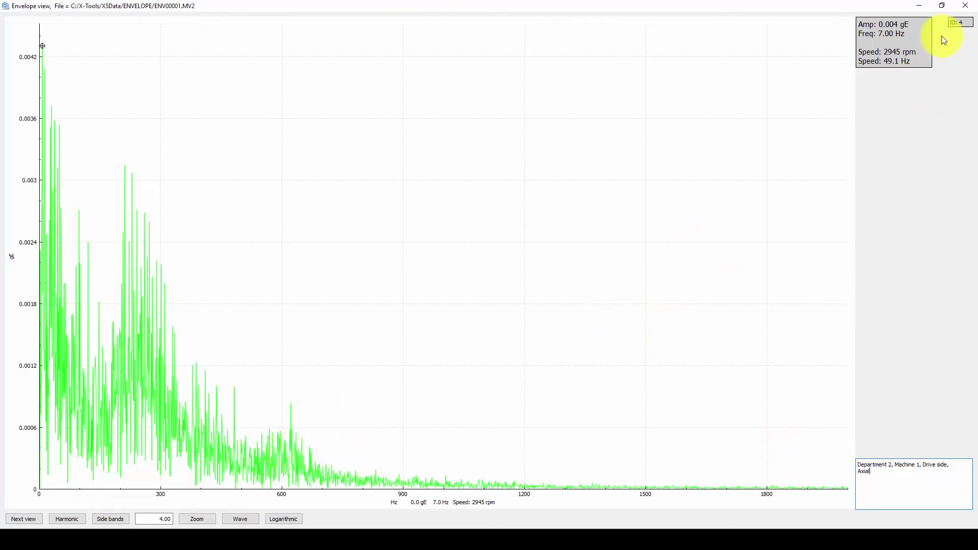
left_click(919, 5)
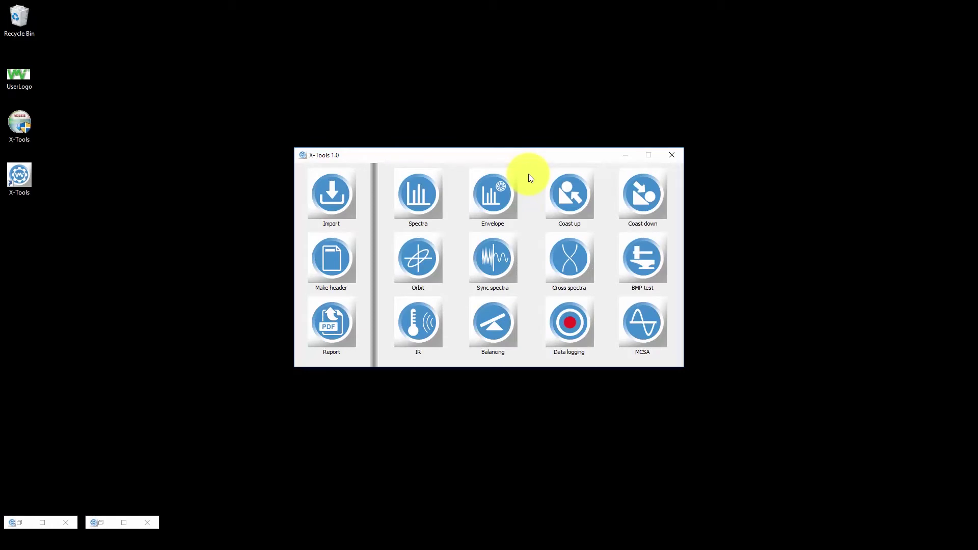
- Open the coast up measurement CUP00001.MV3 from the X5Data COASTUP folder and maximise its window
left_click(570, 201)
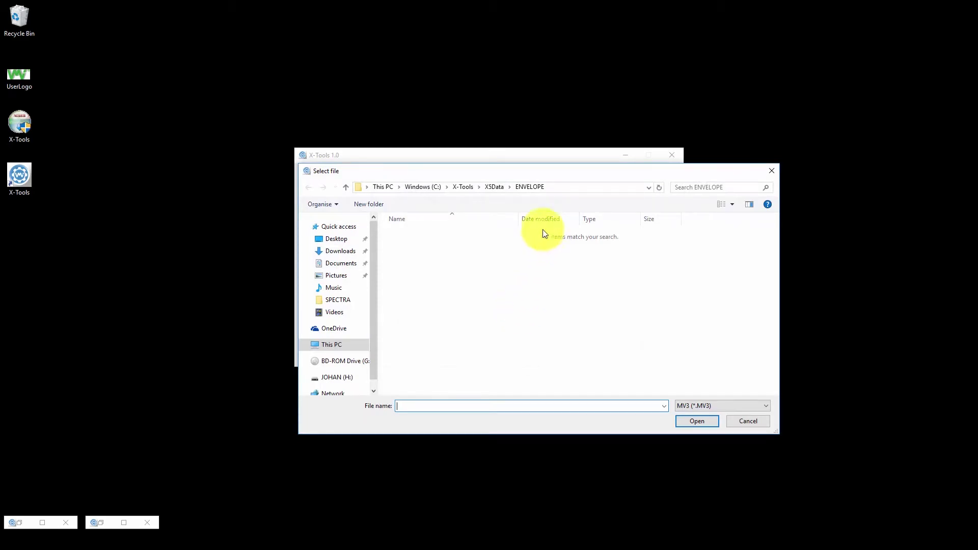
left_click(493, 186)
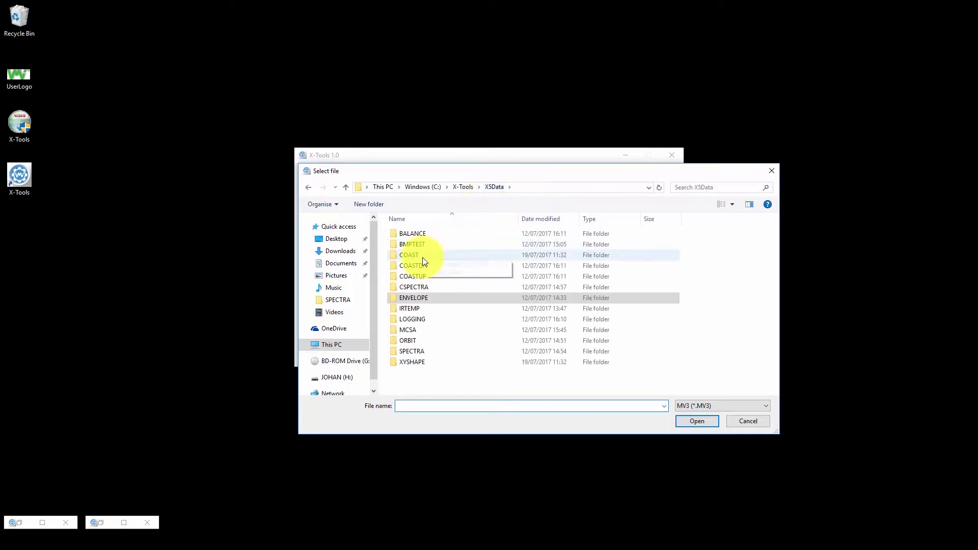
double_click(426, 276)
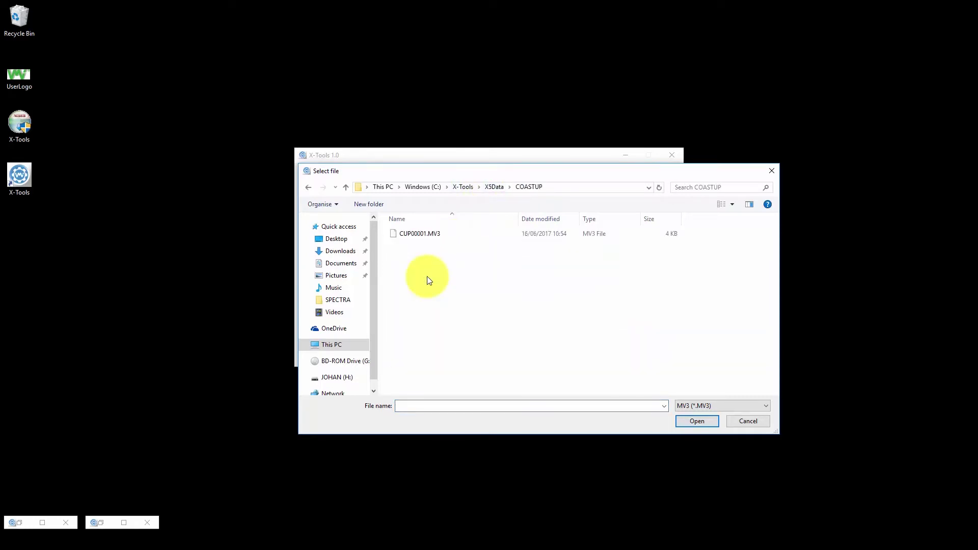
double_click(434, 234)
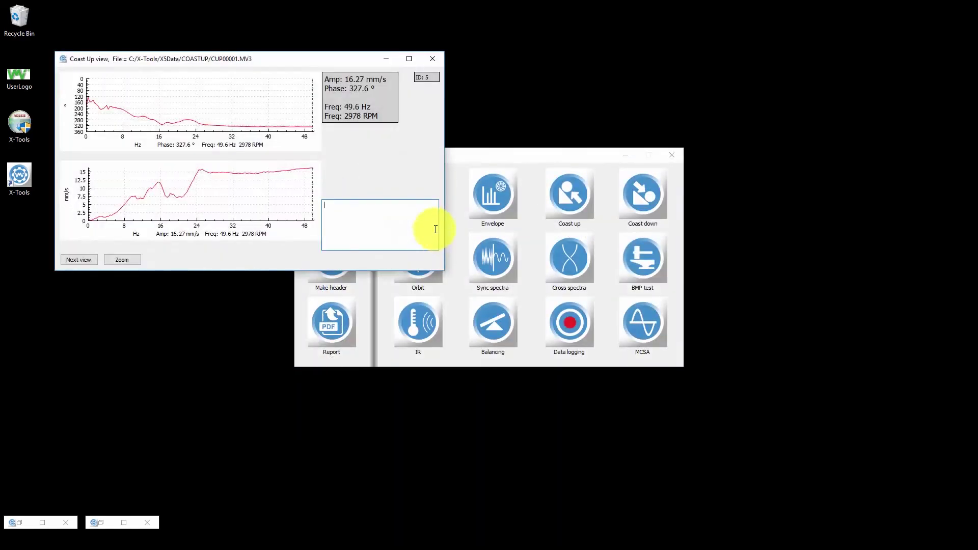
left_click(408, 58)
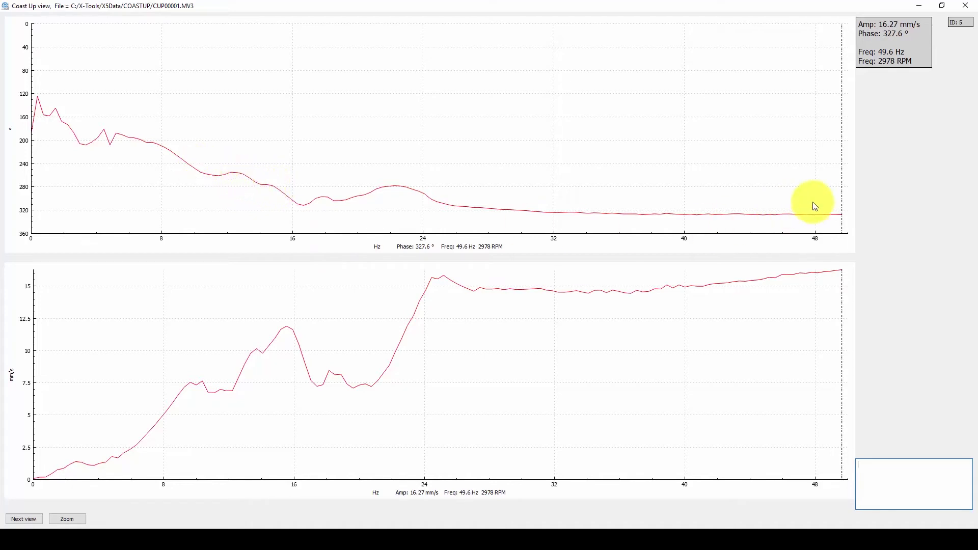
- Move the cursor on the red coast up curves to about 36 Hz and add the note "Department 3, Machine 1, Drive side, Horizontal"
left_click_drag(843, 196, 753, 177)
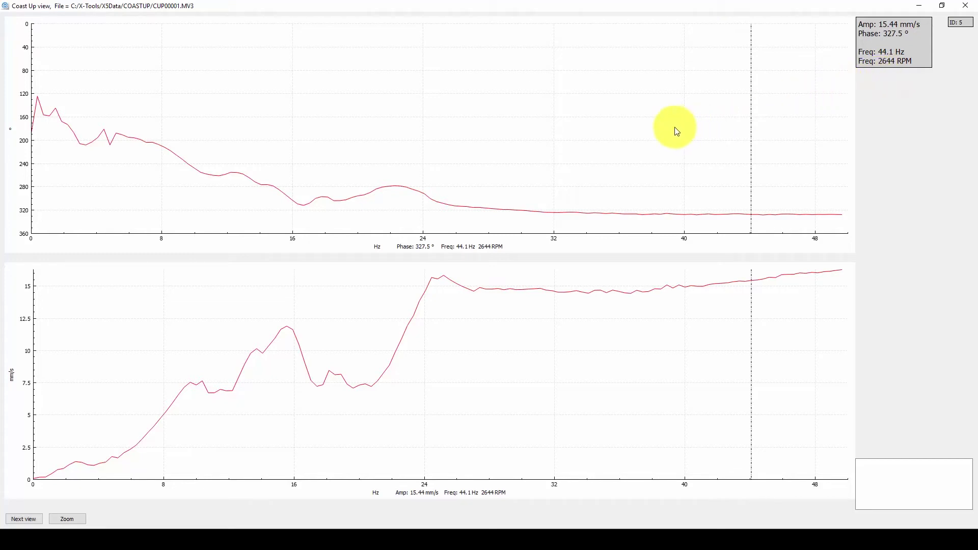
left_click_drag(744, 146, 620, 174)
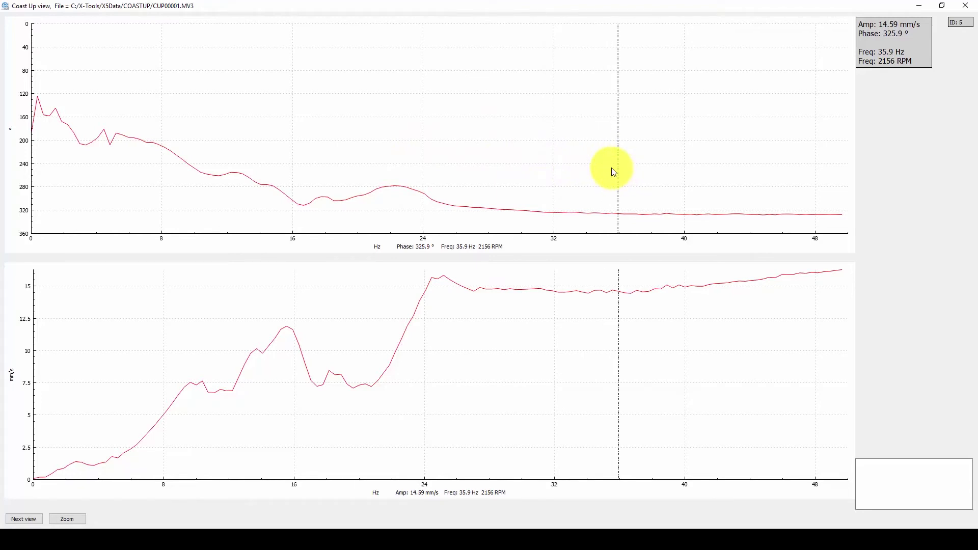
left_click(880, 460)
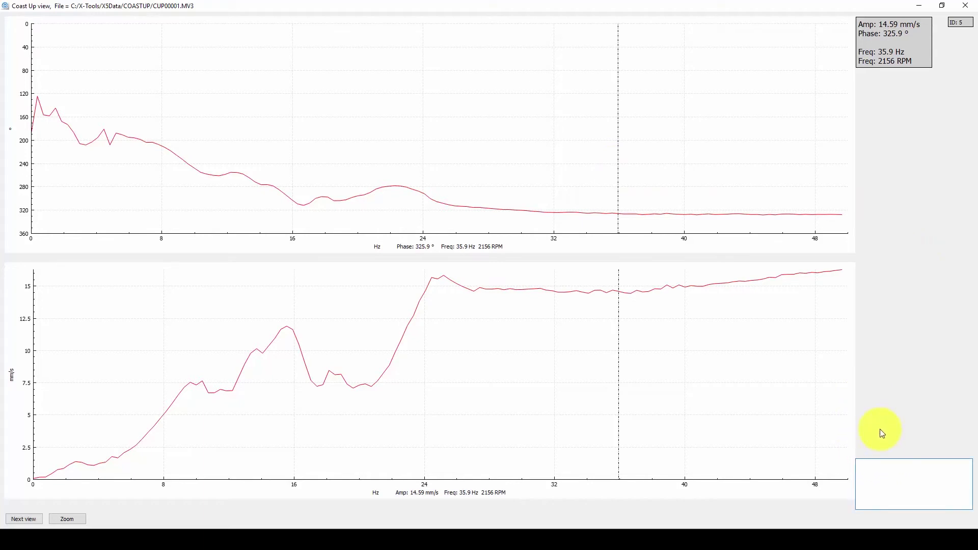
type("Department 2, Machine 1, Drive side, Horizontal")
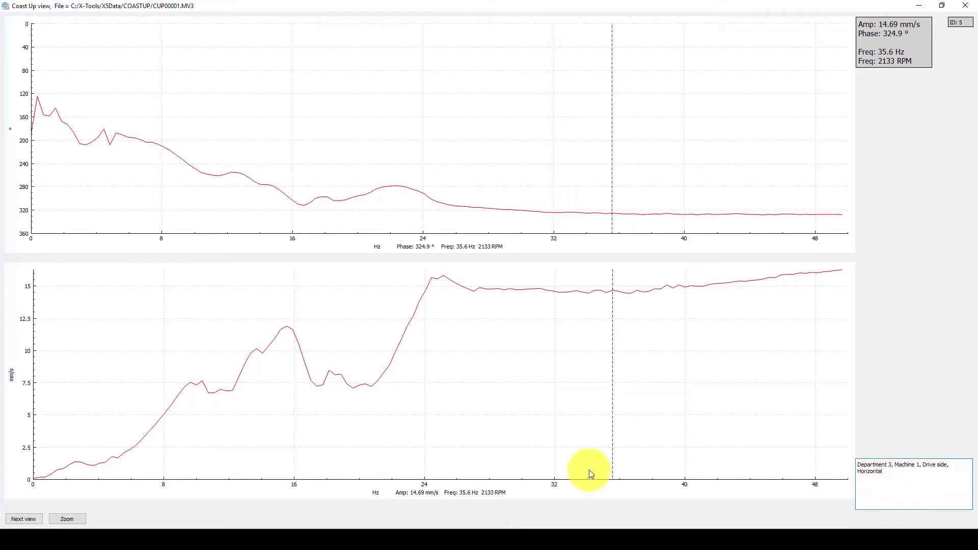
- Zoom into the red coast up graphs between about 10 and 25 Hz and restore the full range
left_click(70, 517)
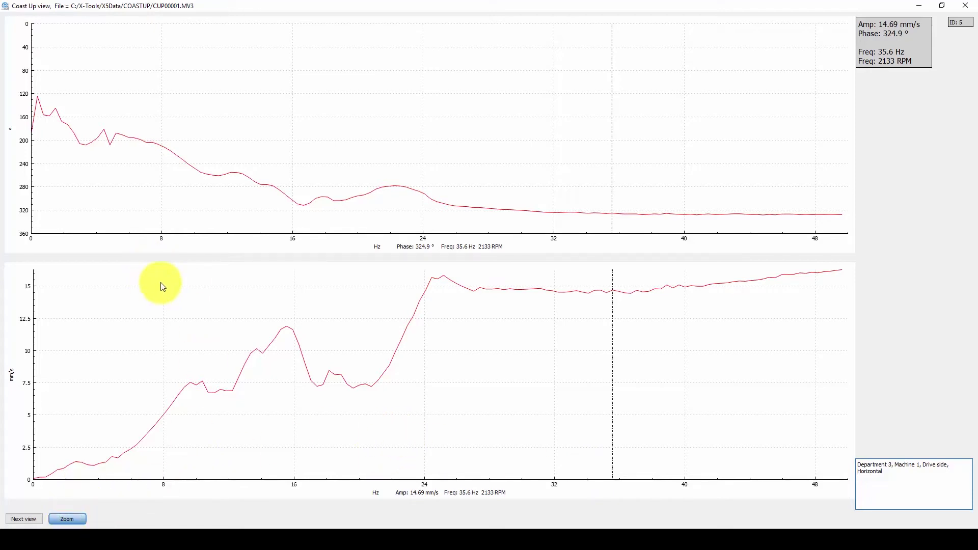
left_click_drag(192, 67, 438, 292)
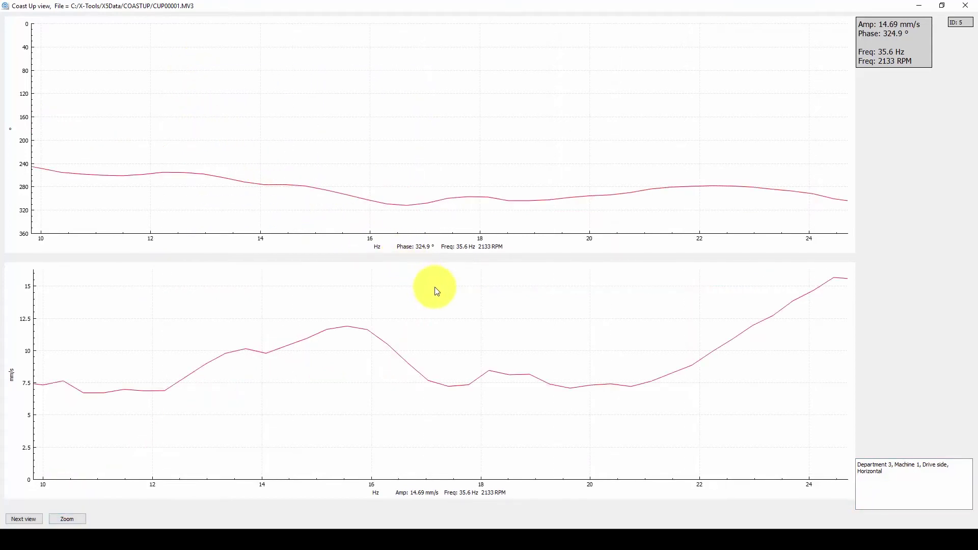
right_click(292, 114)
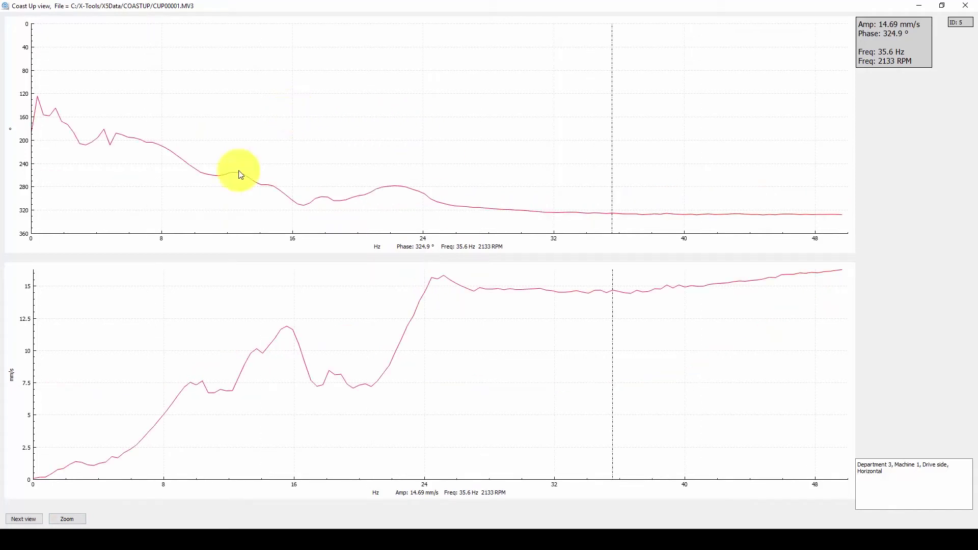
- Add the note "Department 2, Machine 1, Drive side, Vertical" to the blue coast up graphs and minimise the coast up window
left_click(18, 519)
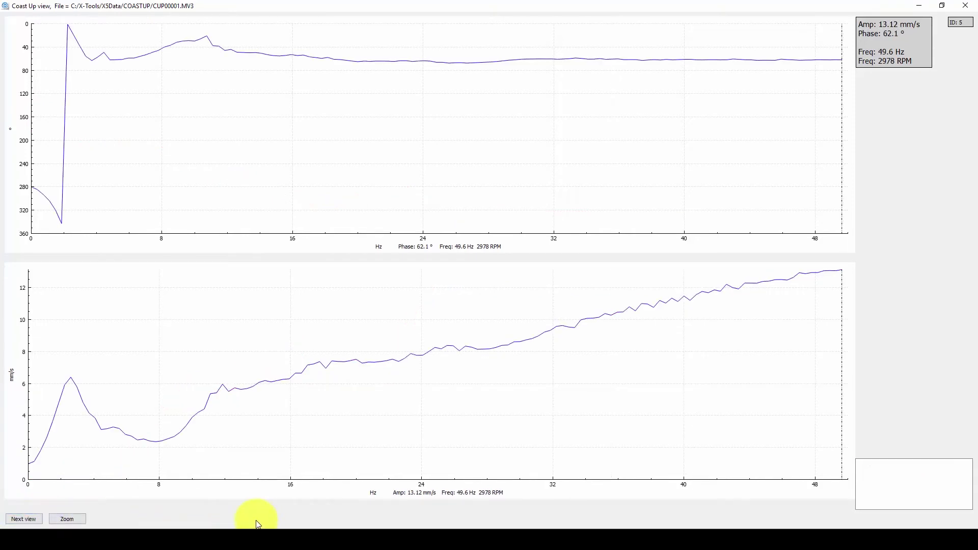
left_click(889, 465)
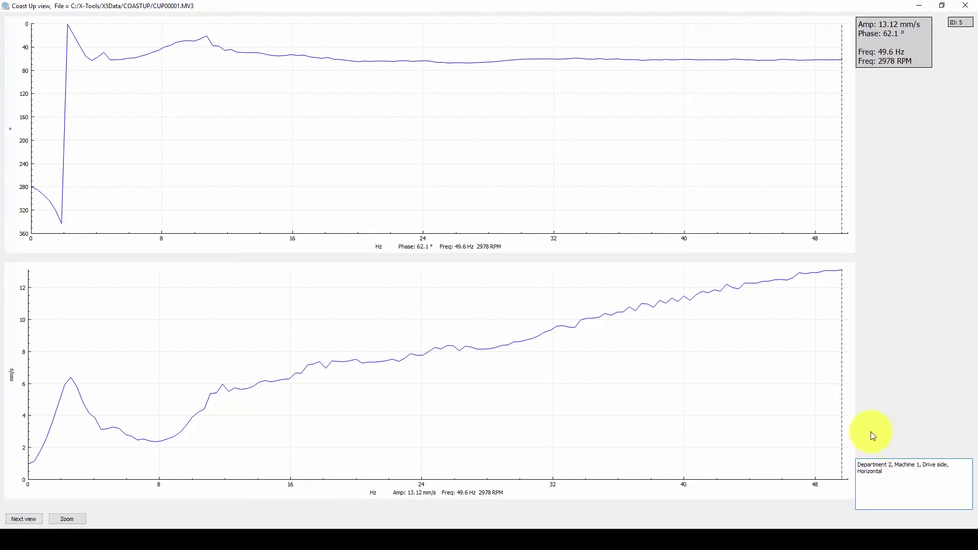
key("BackSpace")
key("BackSpace")
key("BackSpace")
key("BackSpace")
key("BackSpace")
key("BackSpace")
key("BackSpace")
key("BackSpace")
key("BackSpace")
type("Vertical")
left_click(916, 7)
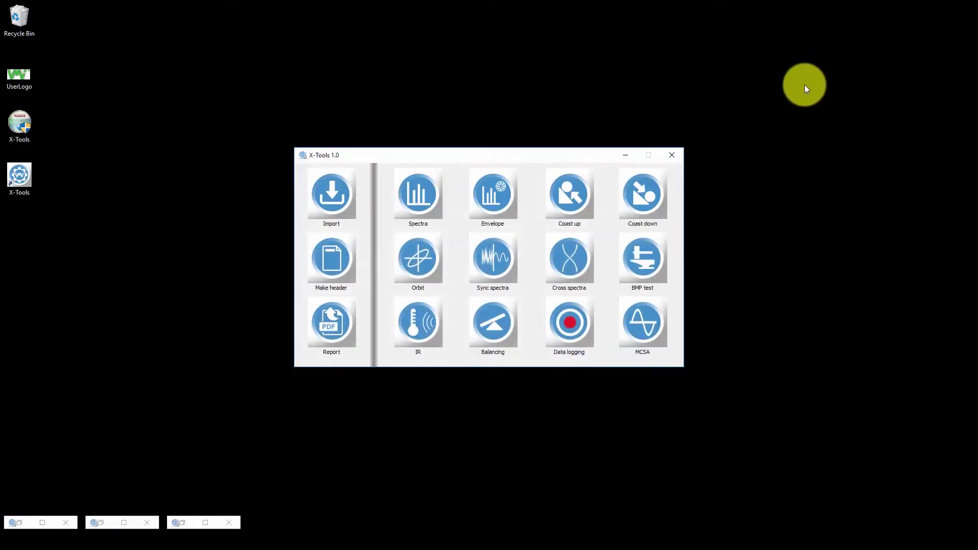
- Open the coast down measurement CDN00001.MV3 from the X5Data COASTDN folder and maximise its window
left_click(640, 203)
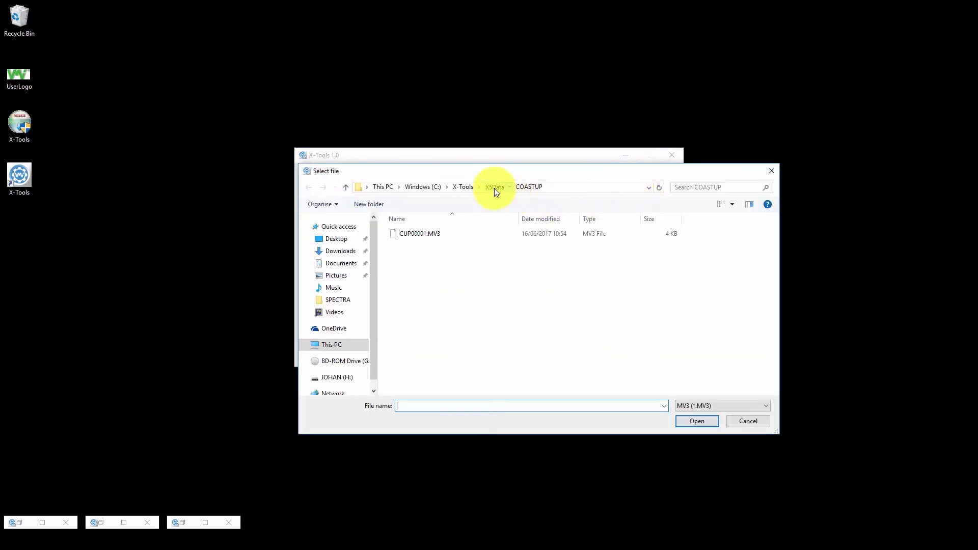
left_click(494, 188)
left_click(427, 267)
double_click(427, 265)
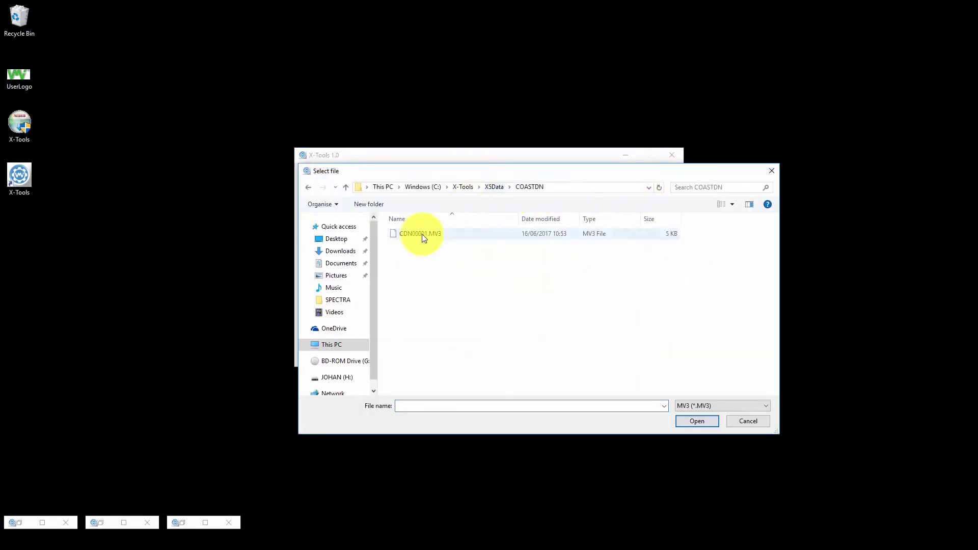
double_click(421, 234)
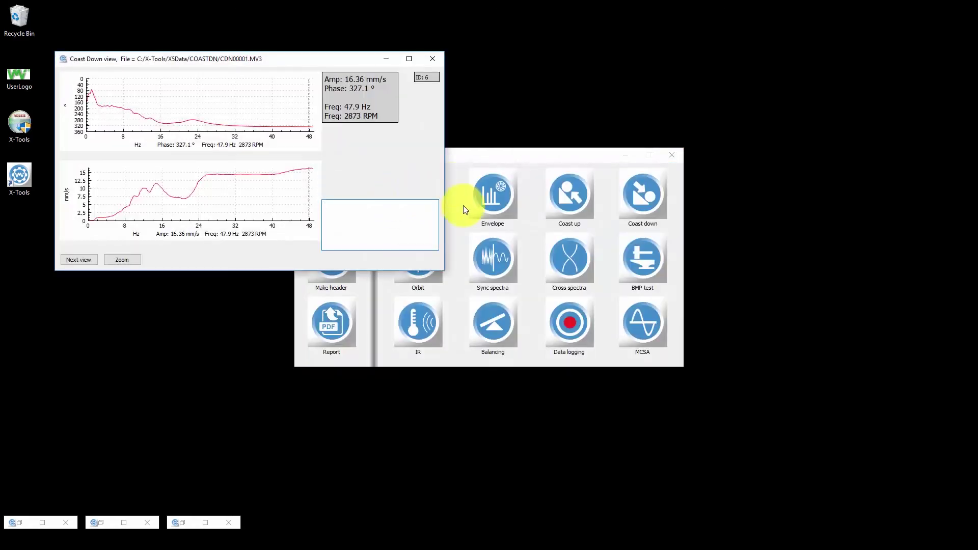
left_click(409, 59)
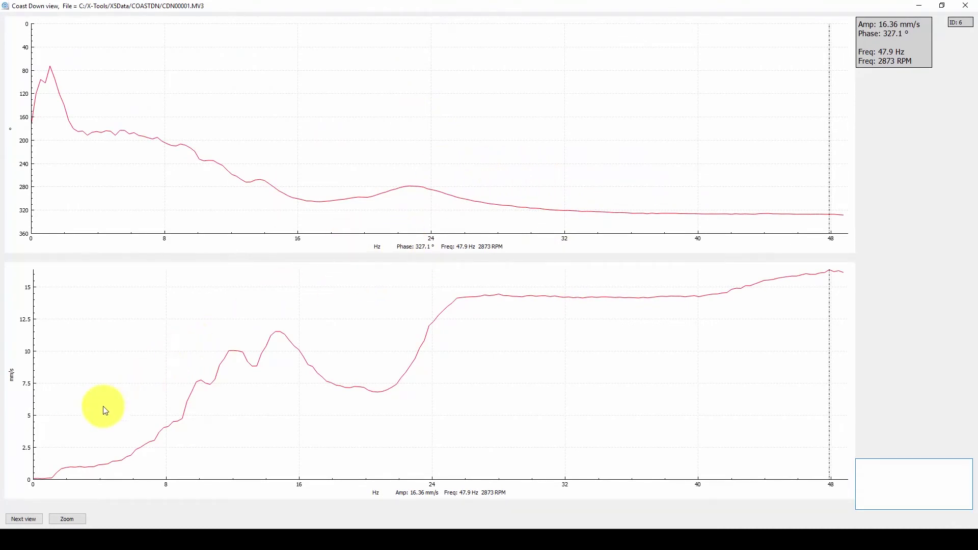
- Go through the views of the coast down measurement and close its window
left_click(24, 518)
left_click(23, 519)
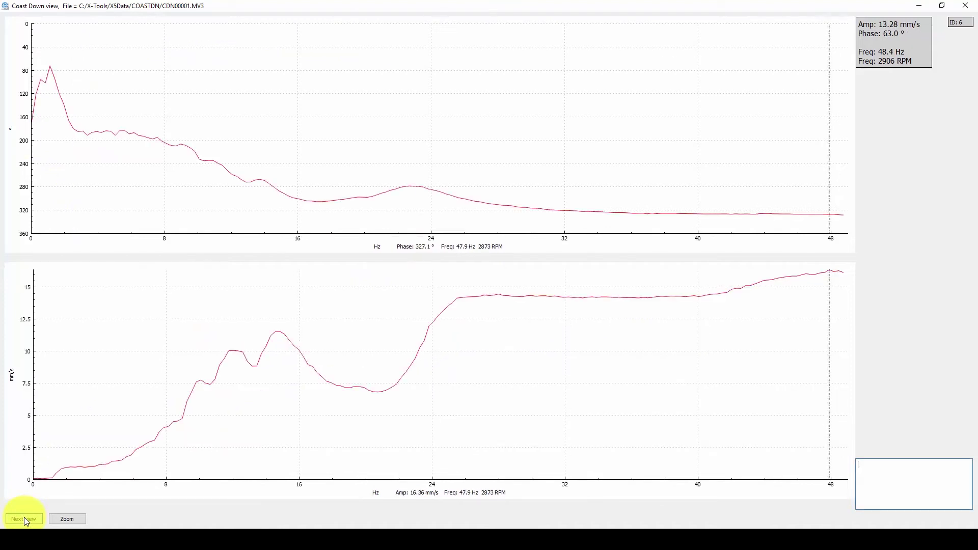
left_click(965, 5)
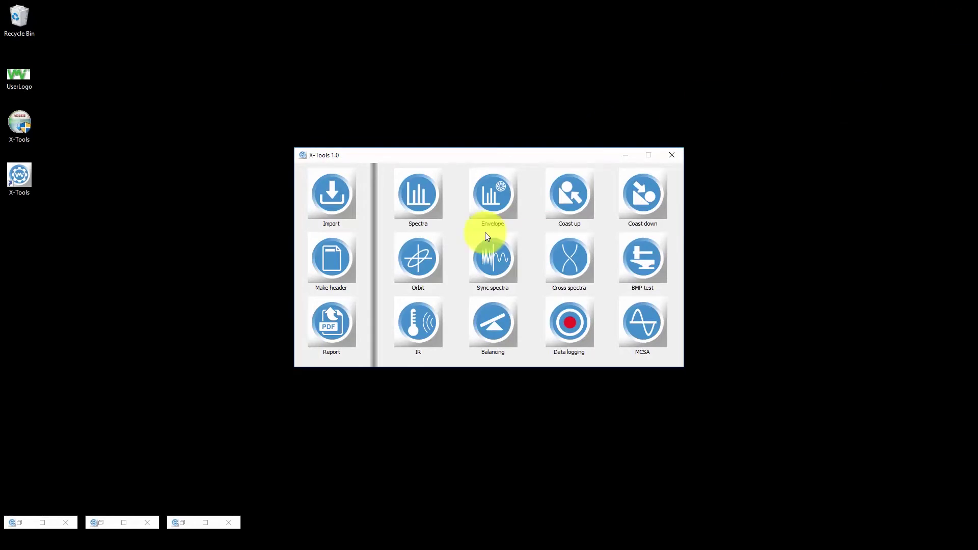
- Open the orbit measurement ORB00001.MV7 from the X5Data ORBIT folder and maximise its window
left_click(415, 260)
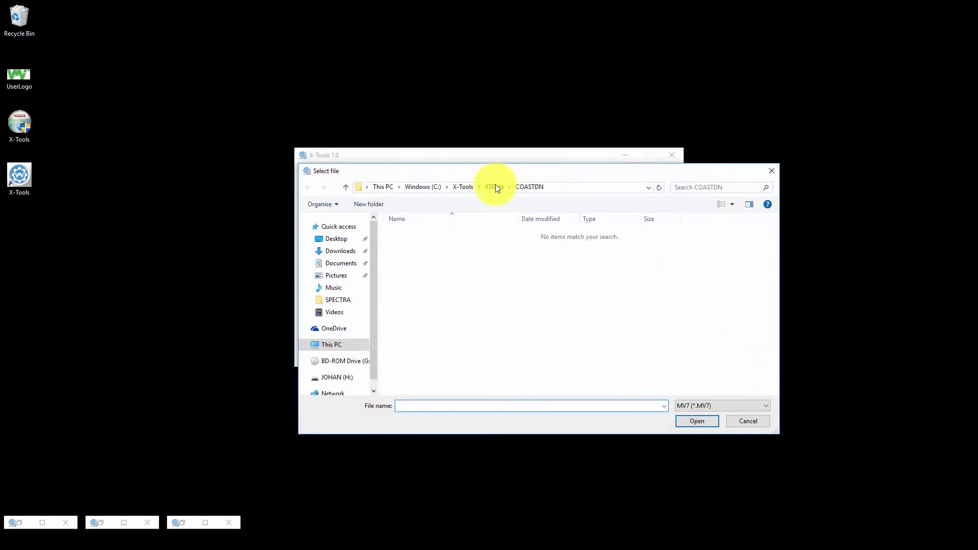
left_click(500, 186)
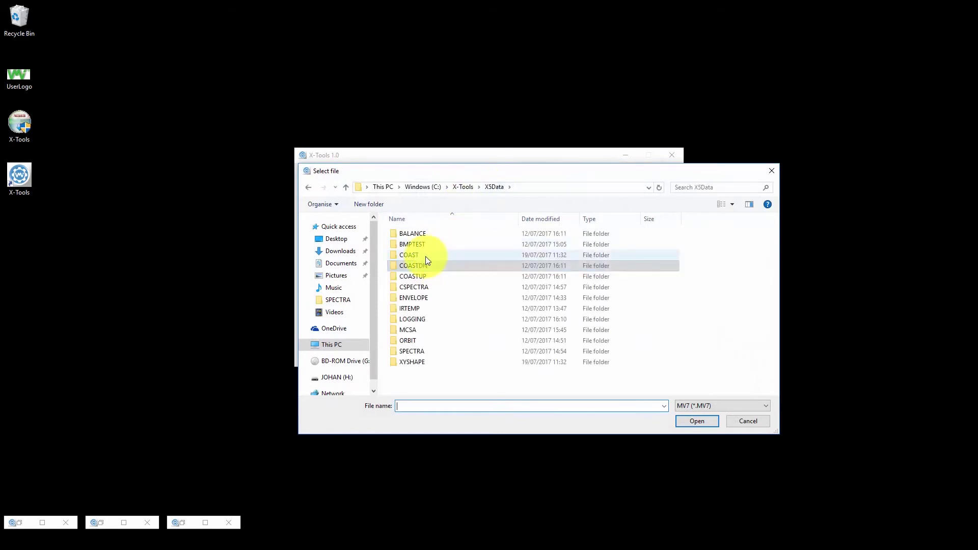
double_click(414, 340)
double_click(425, 235)
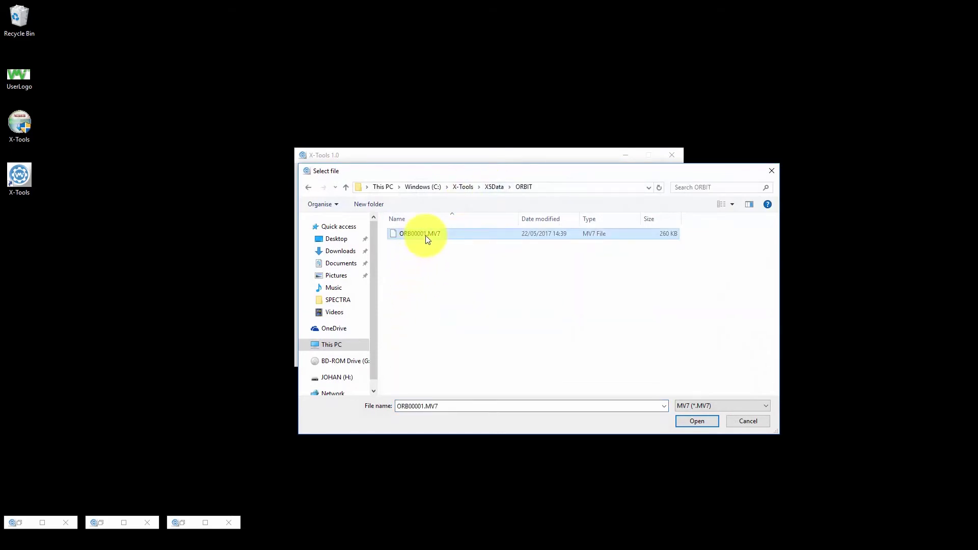
left_click(409, 60)
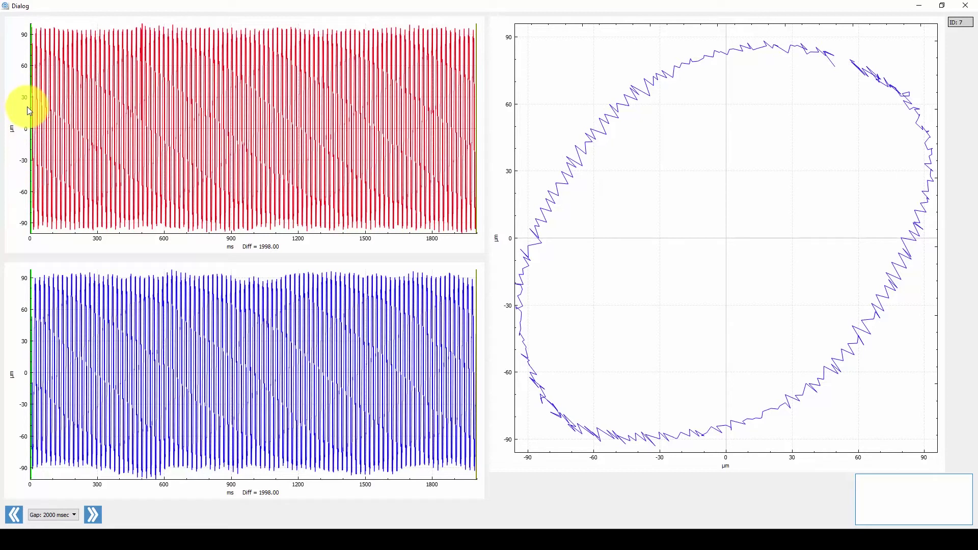
- Set the gap of the orbit time signals to 50 msec, examine the waveforms and close the orbit window
left_click(50, 512)
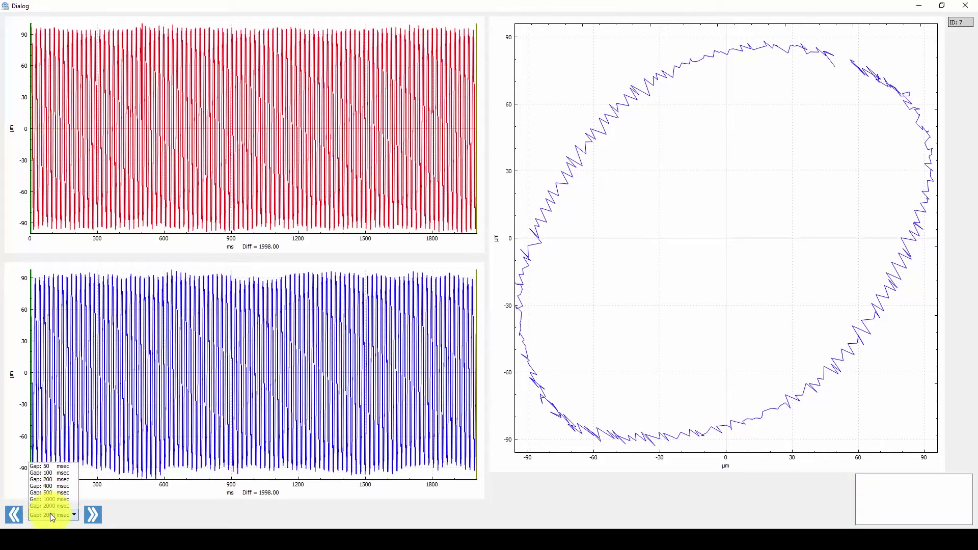
left_click(61, 467)
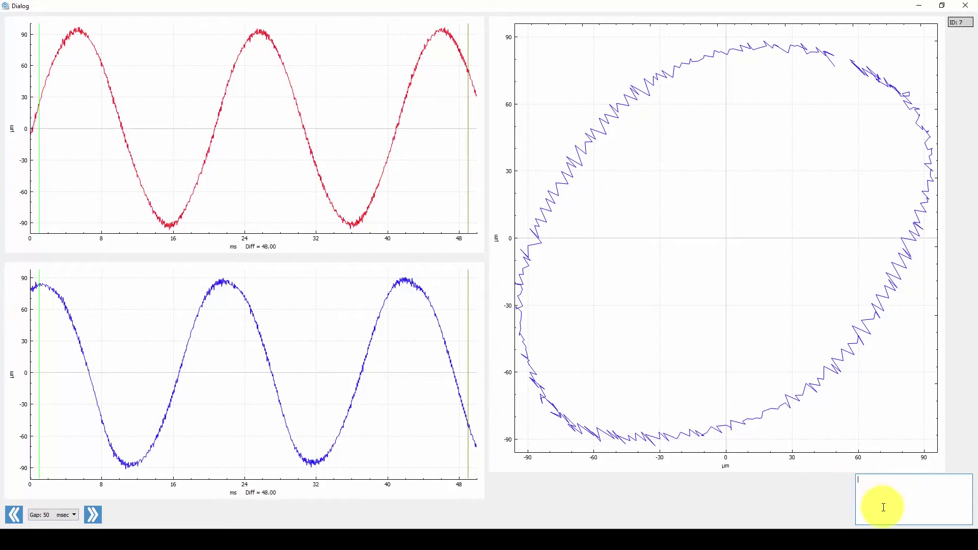
left_click(967, 6)
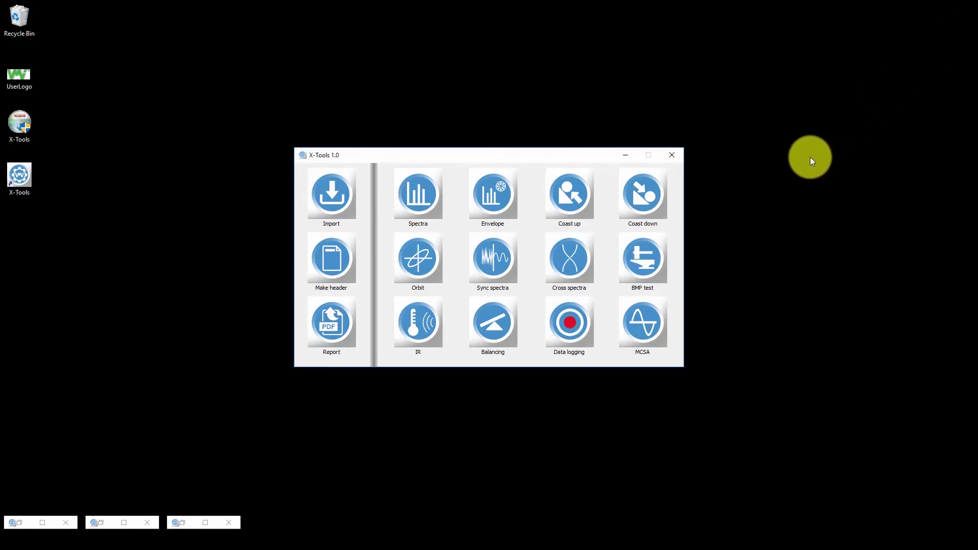
- Open the sync spectra measurement SSP00001.MV1 from the X5Data SPECTRA folder and maximise its window
left_click(494, 258)
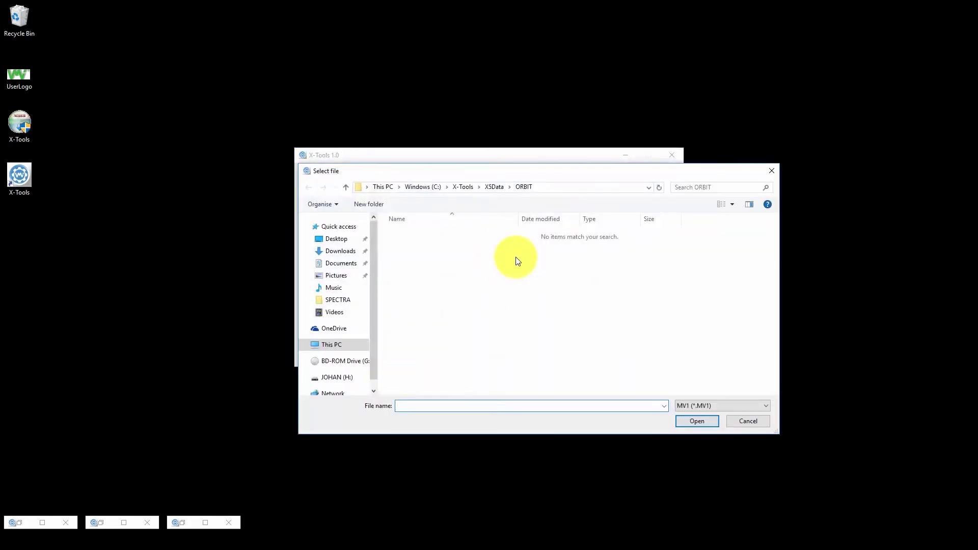
left_click(492, 187)
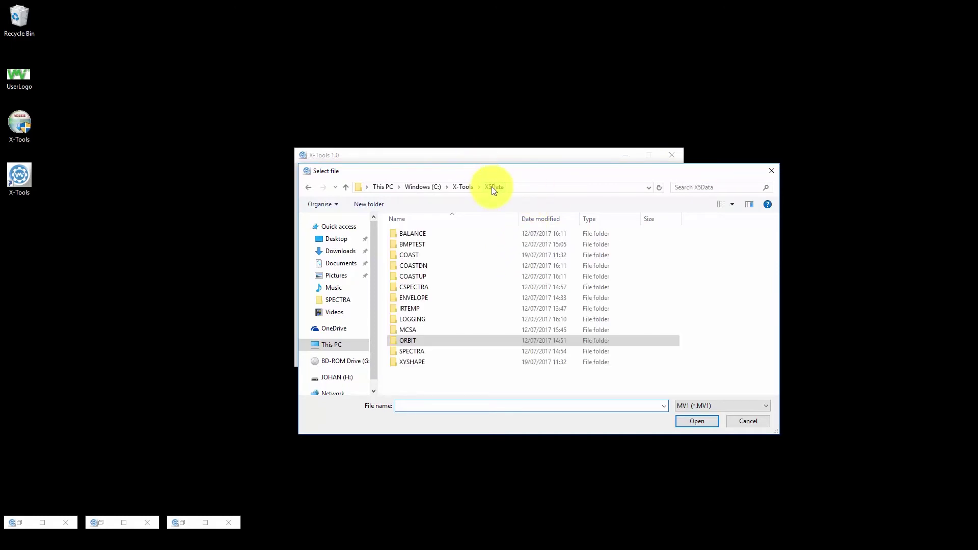
left_click(417, 350)
double_click(417, 350)
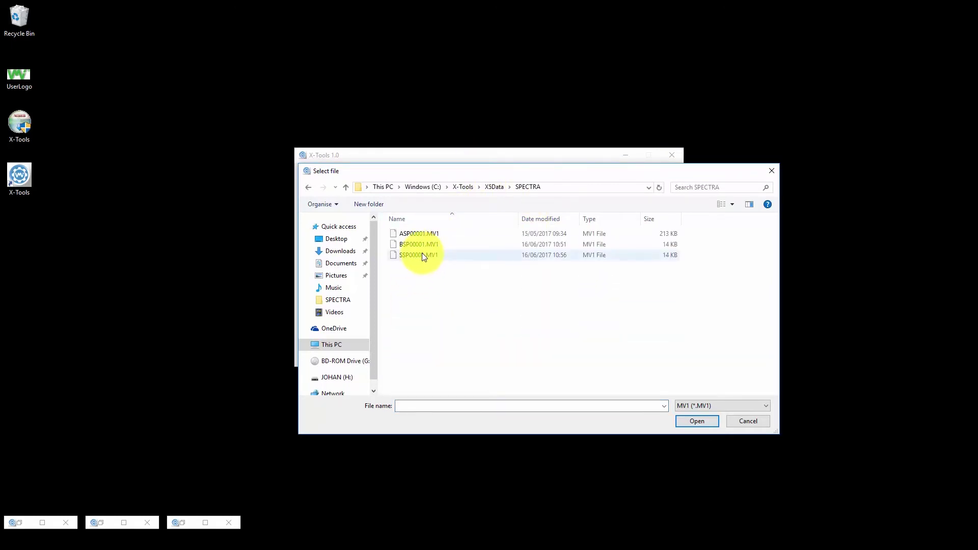
double_click(422, 255)
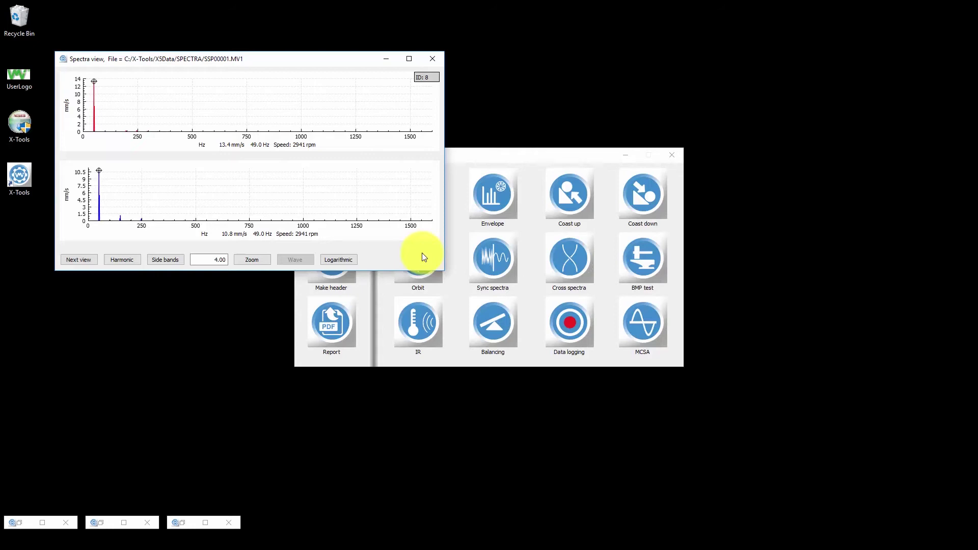
left_click(408, 58)
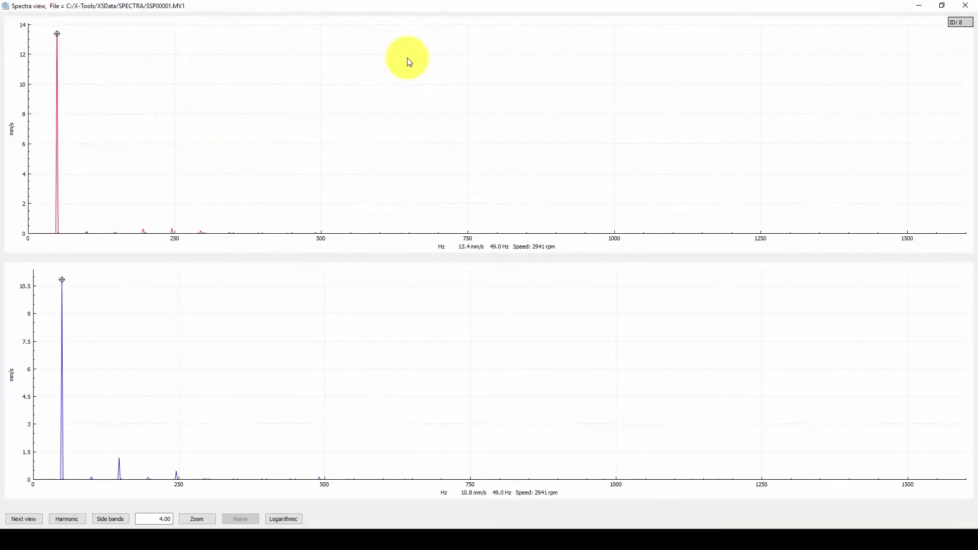
- Add the note "Vib 1 horizontal" to the red sync spectrum and "Vib 2 vertical" to the blue one, and minimise the window
left_click(30, 519)
left_click(898, 477)
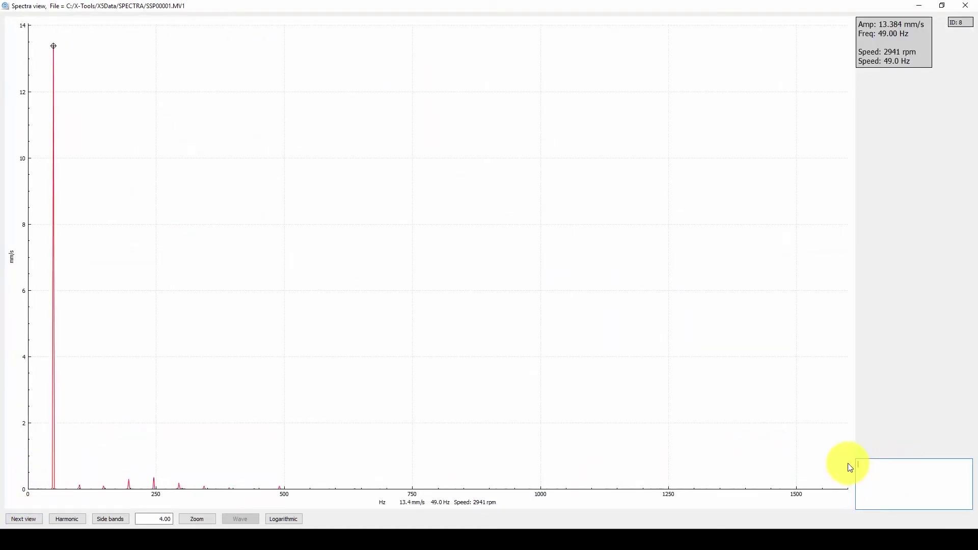
type("Vib 1 horizontal")
left_click(24, 519)
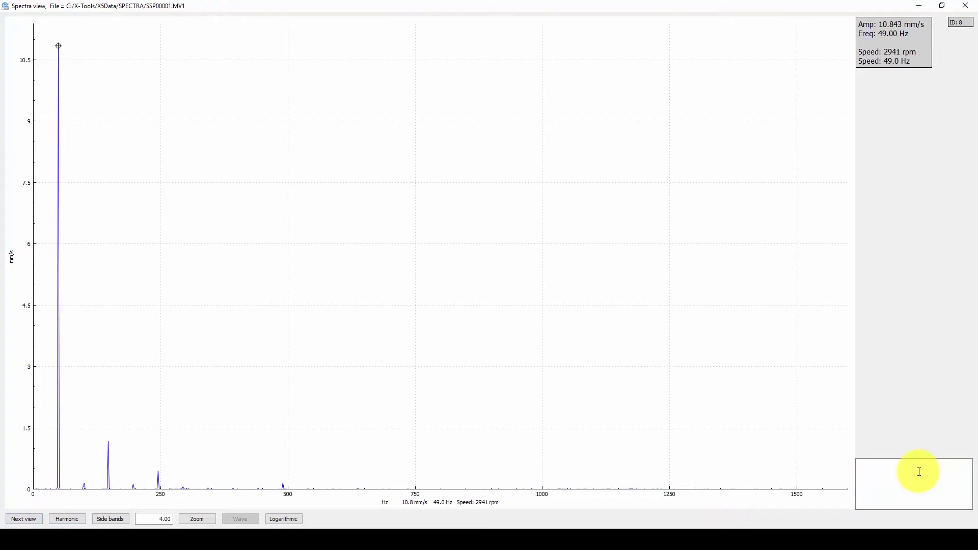
left_click(919, 469)
type("Vib 2 vertical")
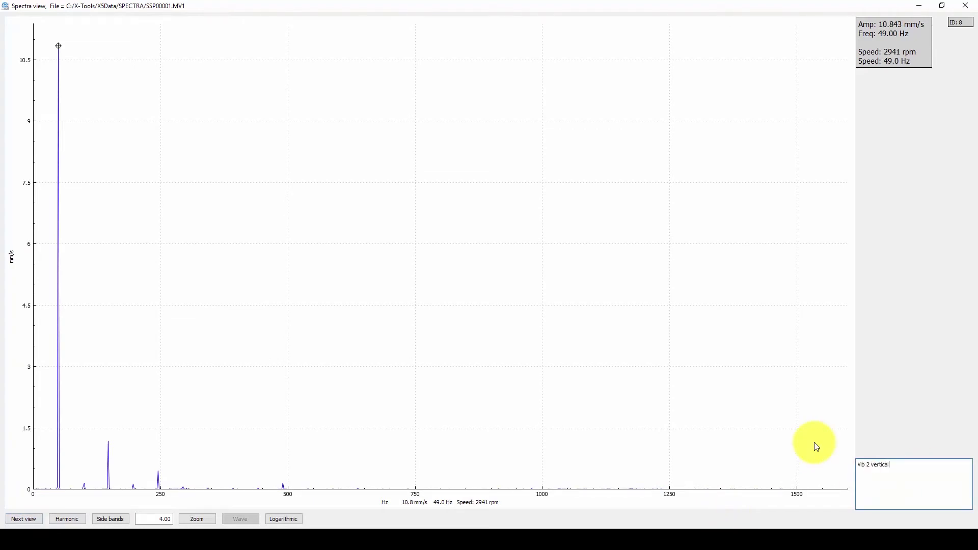
left_click(920, 8)
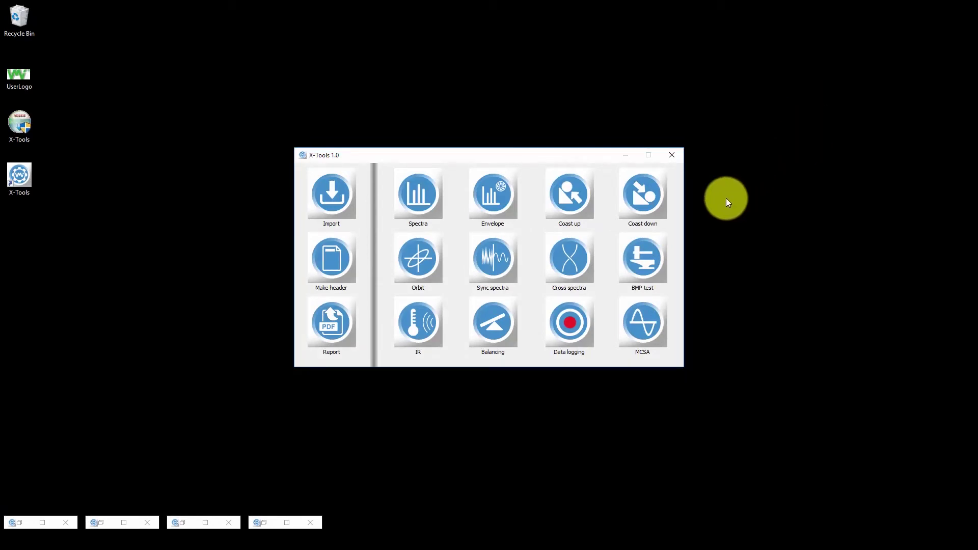
- Open the cross spectra measurement CRS00001.M10 from the X5Data CSPECTRA folder and maximise its window
left_click(573, 269)
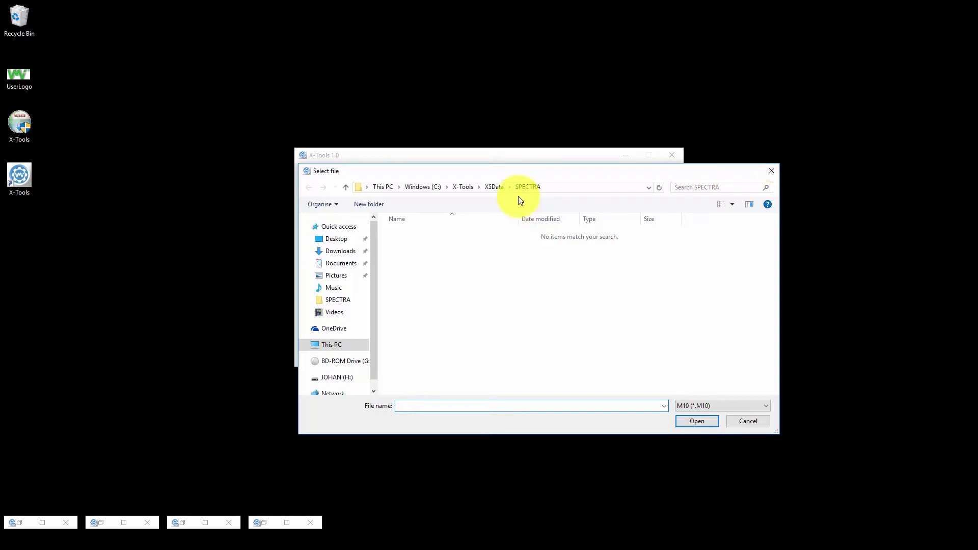
left_click(493, 187)
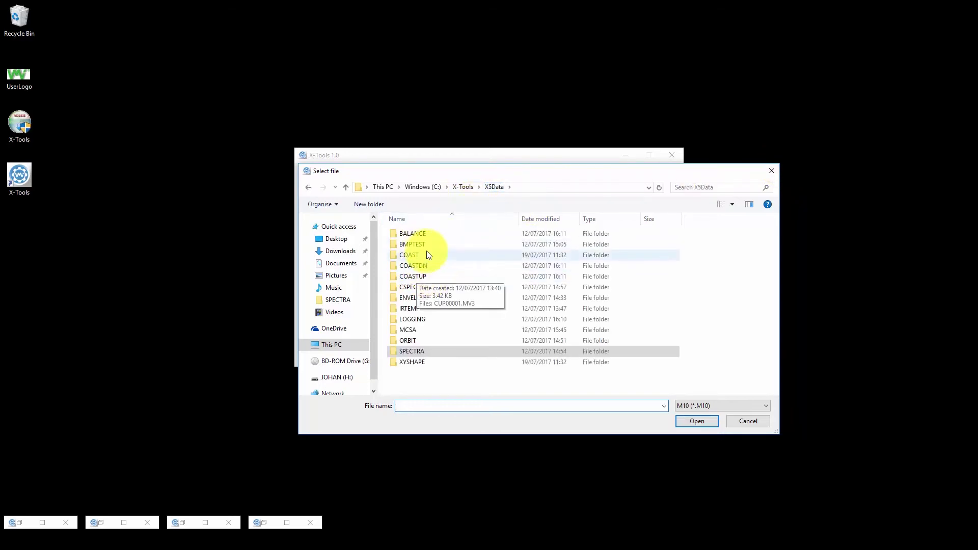
double_click(420, 287)
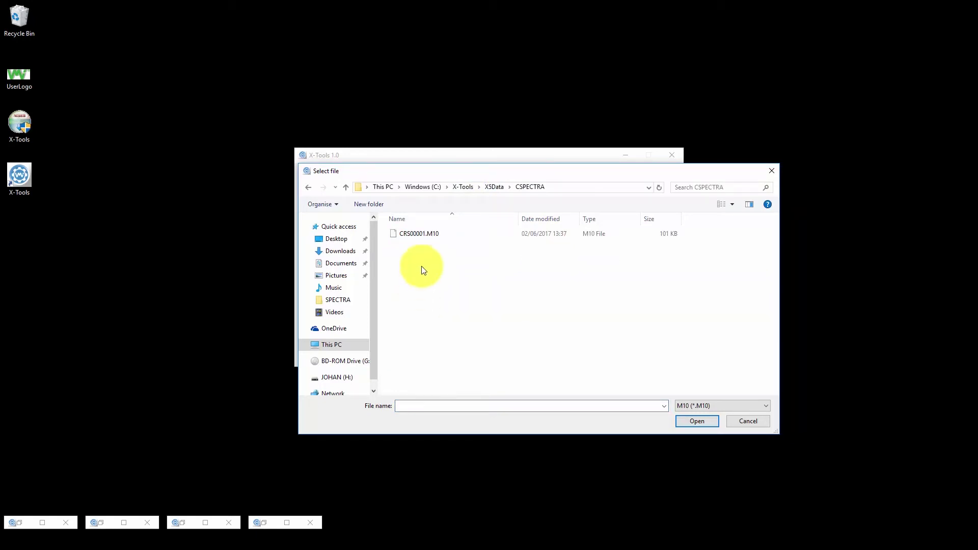
double_click(417, 235)
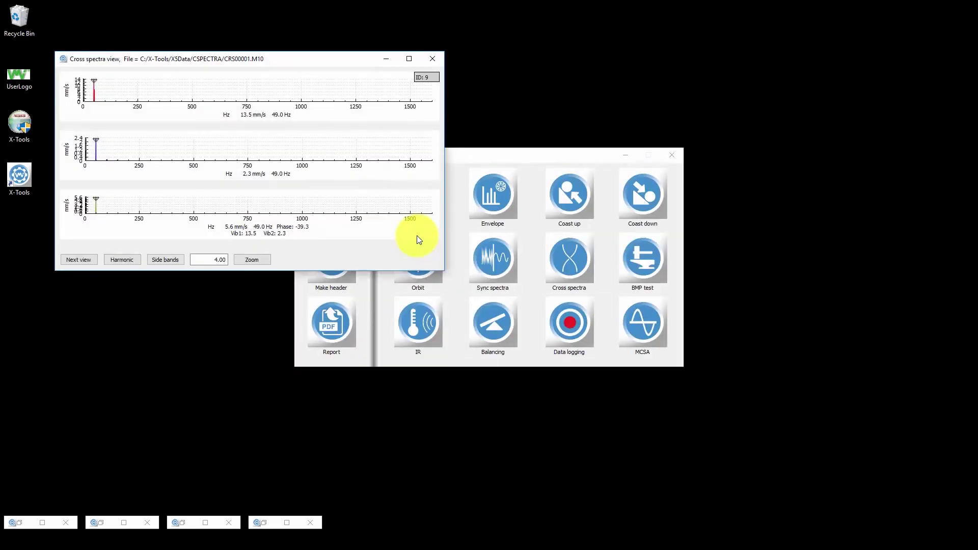
left_click(405, 61)
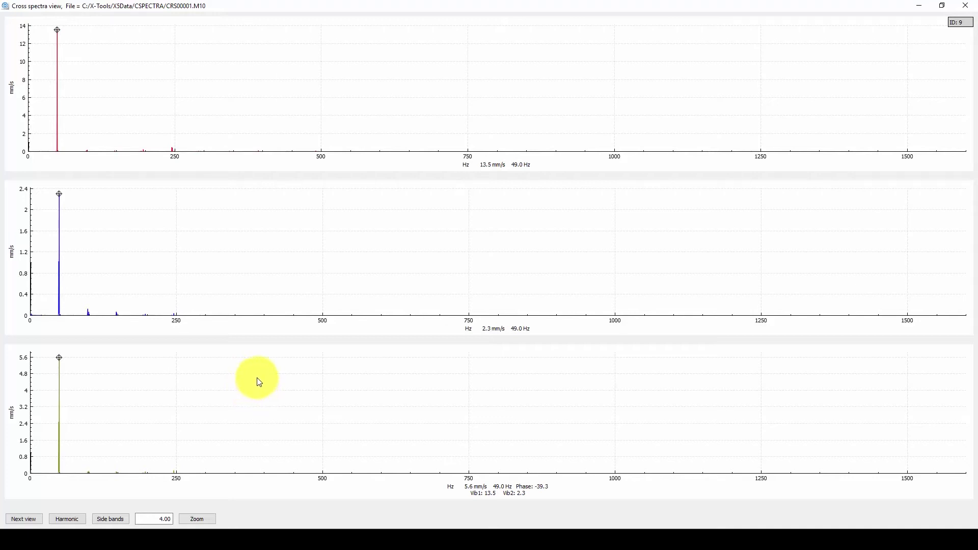
- Place the cursor on the 49.0 Hz peak and add the note "Department 4, Machine 1" to the enlarged red cross spectrum
mouse_move(60, 360)
left_mouse_down()
mouse_move(176, 372)
mouse_move(60, 364)
left_mouse_up()
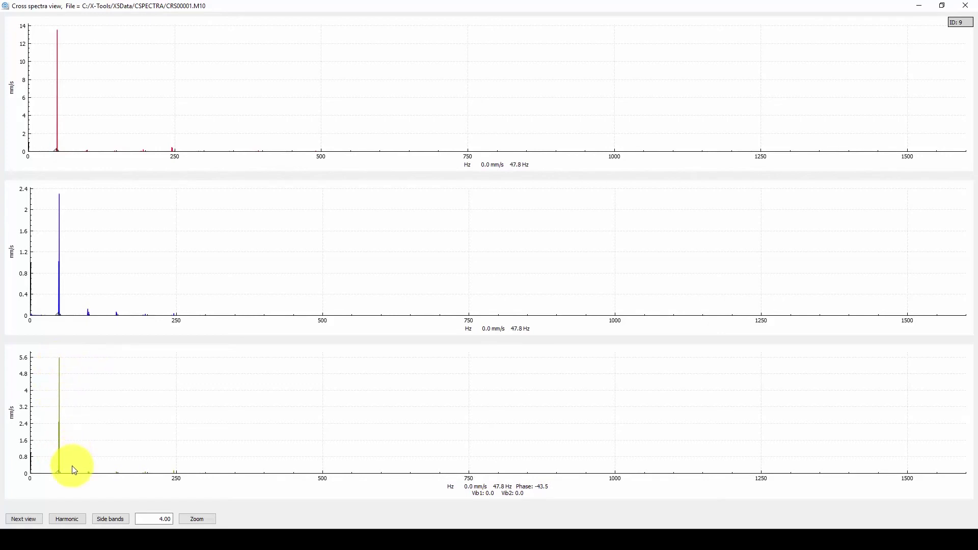
key("Right")
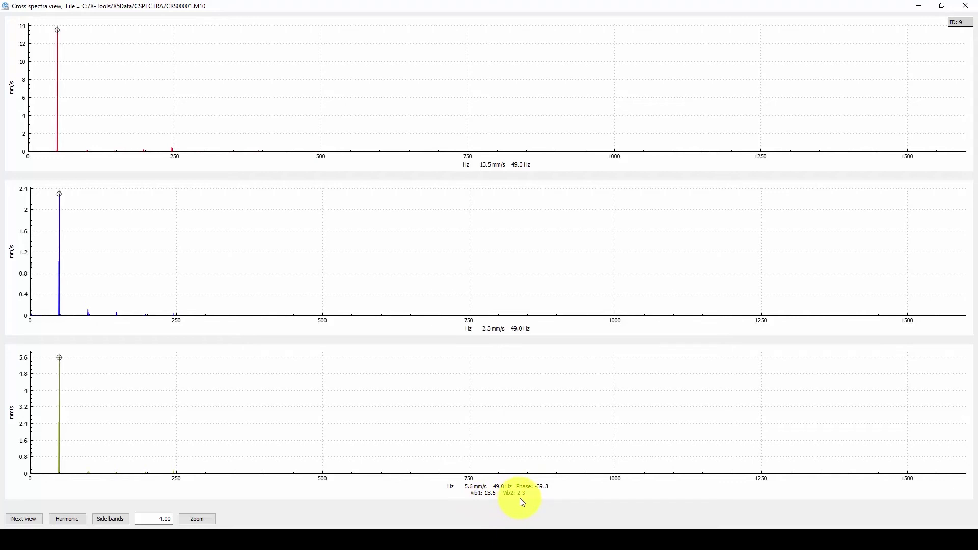
left_click(26, 517)
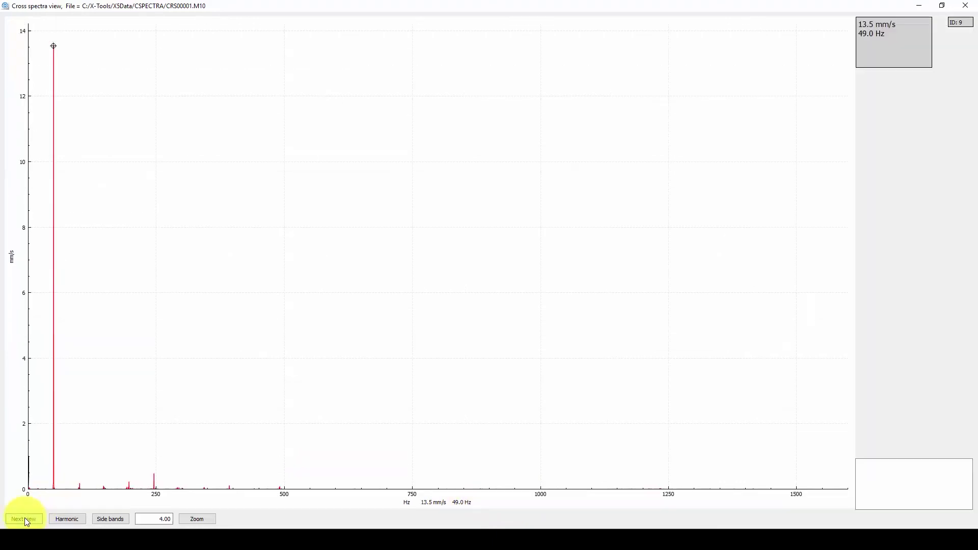
left_click(879, 470)
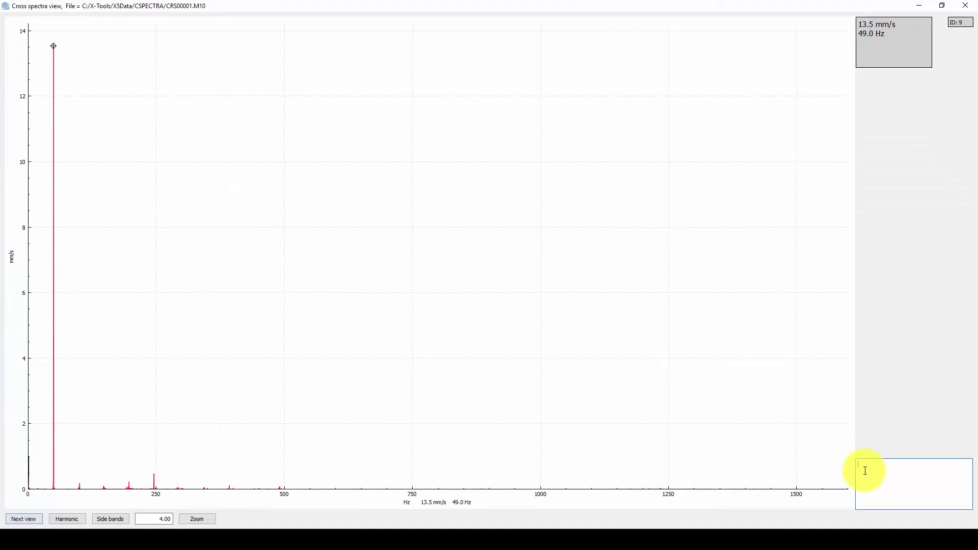
type("Department 4, Machine 1")
- Switch to the blue spectrum and replace its comment with "Concrete"
left_click(21, 520)
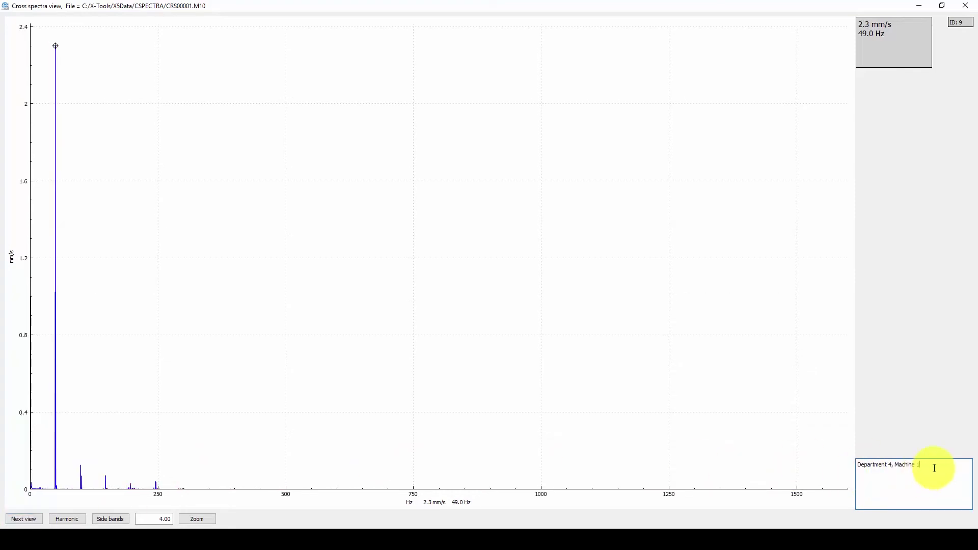
key("BackSpace")
key("BackSpace")
key("BackSpace")
key("BackSpace")
key("BackSpace")
key("BackSpace")
key("BackSpace")
key("BackSpace")
key("BackSpace")
key("BackSpace")
key("BackSpace")
key("BackSpace")
key("BackSpace")
key("BackSpace")
key("BackSpace")
key("BackSpace")
key("BackSpace")
key("BackSpace")
key("BackSpace")
key("BackSpace")
type("Concrete")
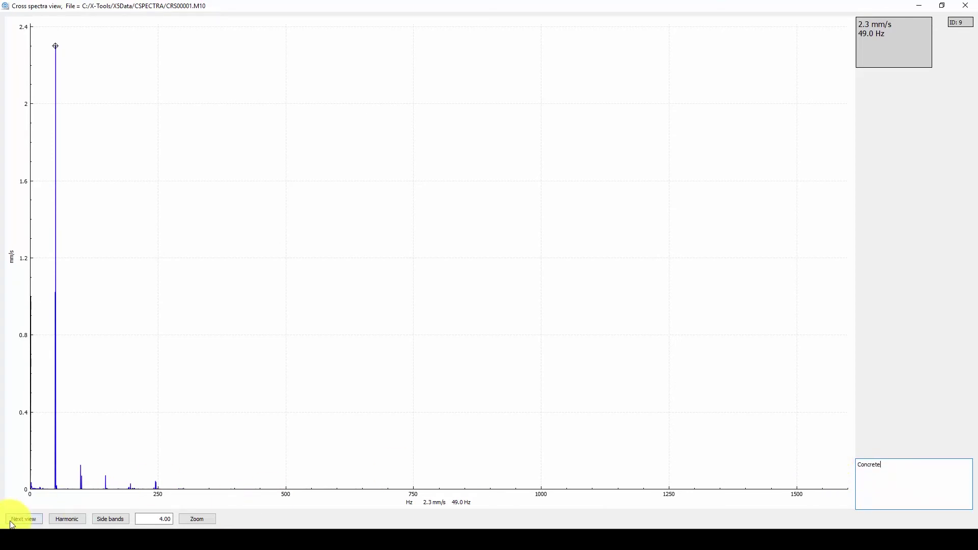
- Switch to the green cross spectrum, replace its comment with "Cross spectra result" and minimise the window
left_click(15, 522)
left_click_drag(881, 461, 809, 456)
type("Cro")
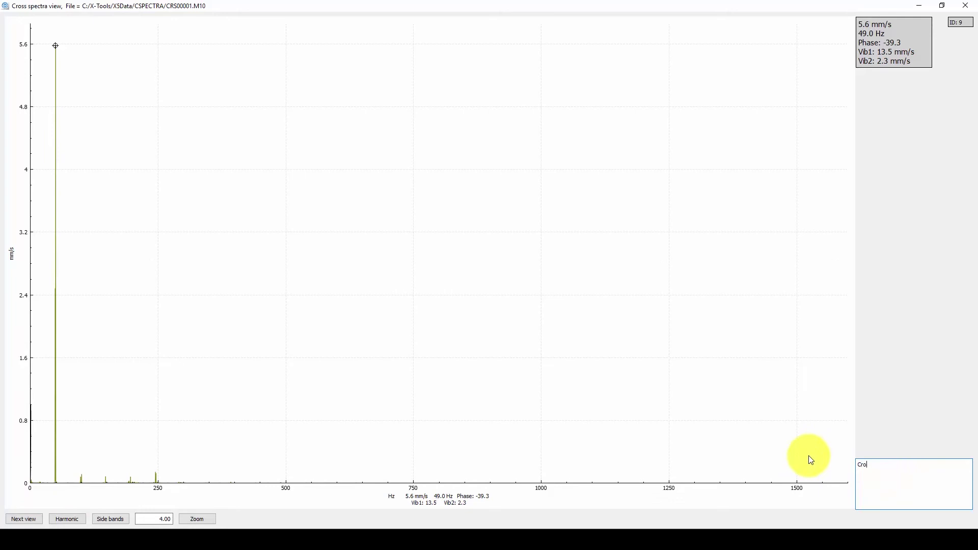
type("ss spectra result")
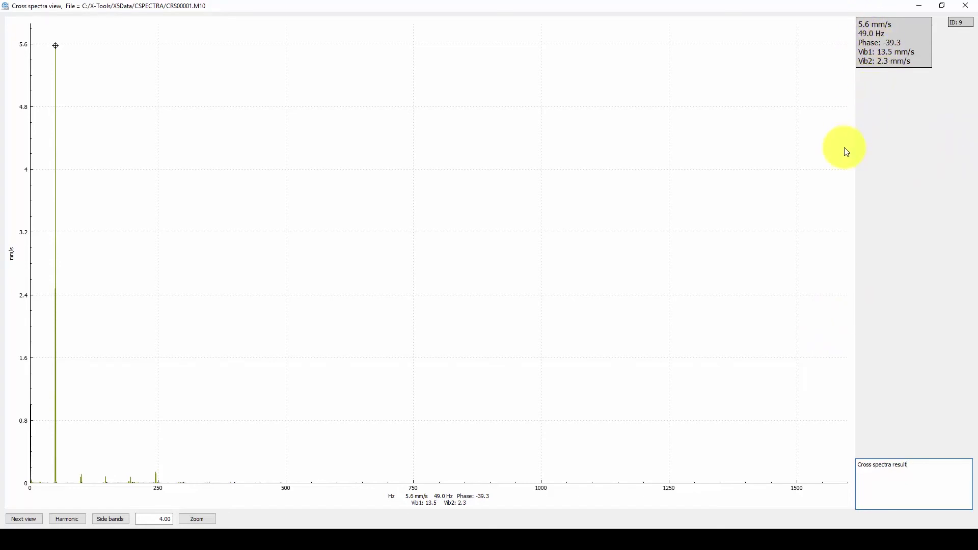
left_click(923, 6)
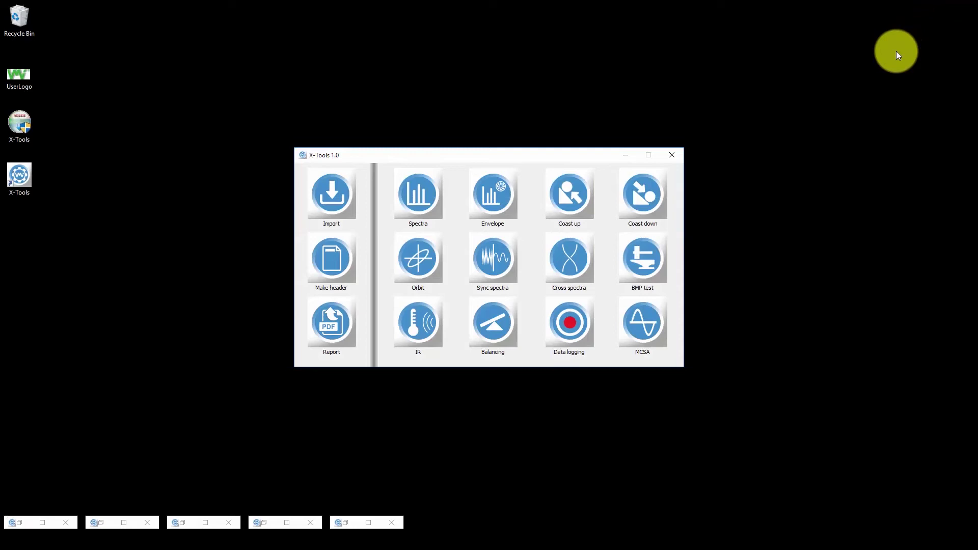
- Open the bump test measurement BMP00001.M11 from the X5Data BMPTEST folder and maximise its window
left_click(641, 271)
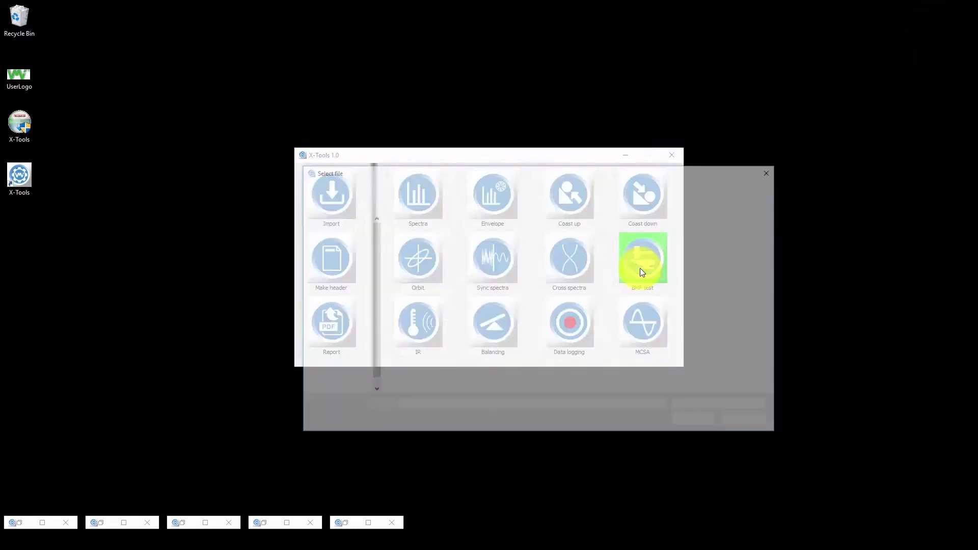
left_click(494, 187)
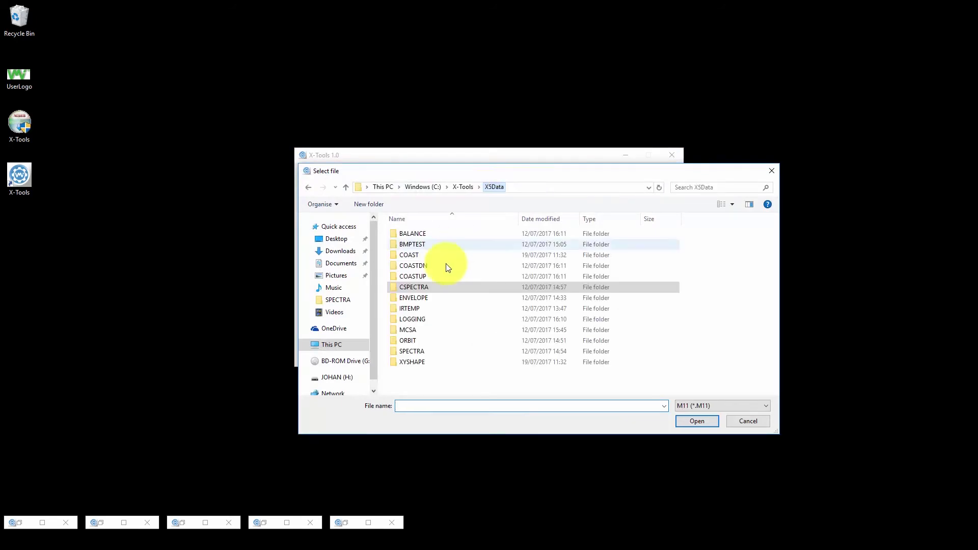
double_click(426, 246)
left_click(430, 236)
double_click(430, 237)
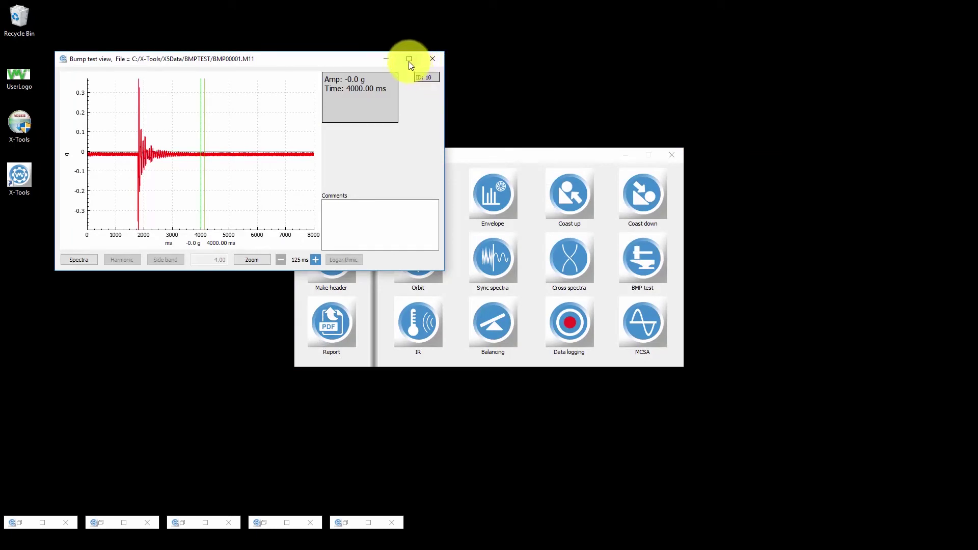
left_click(408, 61)
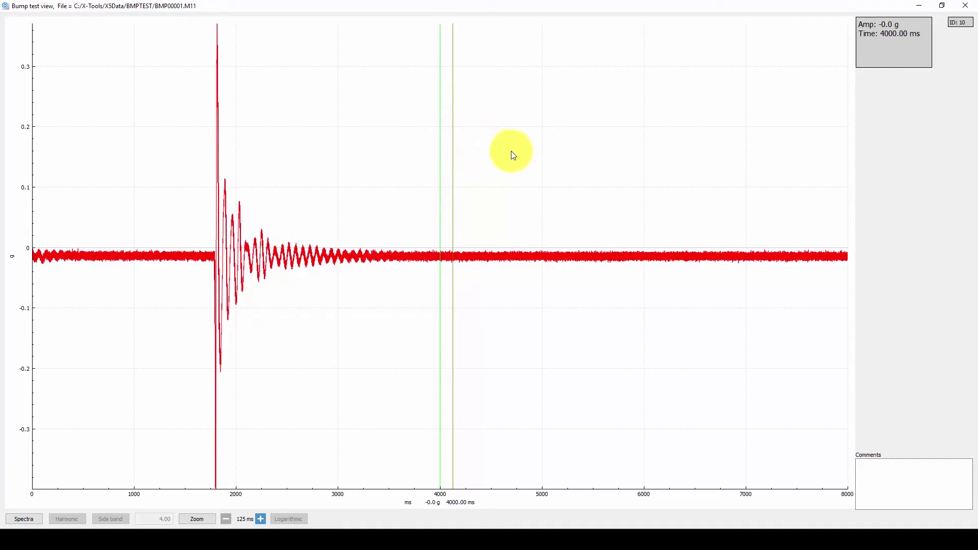
- Move the analysis window's start to about 3533 ms, set its length to 250 ms, and zoom in and back out
left_click(440, 165)
left_click_drag(487, 172, 394, 179)
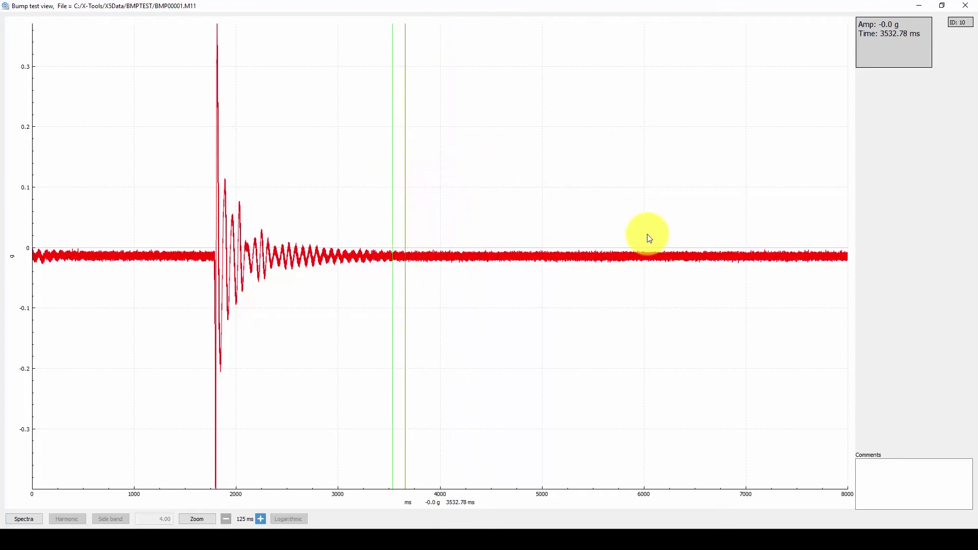
left_click(258, 519)
left_click(259, 519)
left_click(259, 519)
left_click(225, 519)
left_click(225, 519)
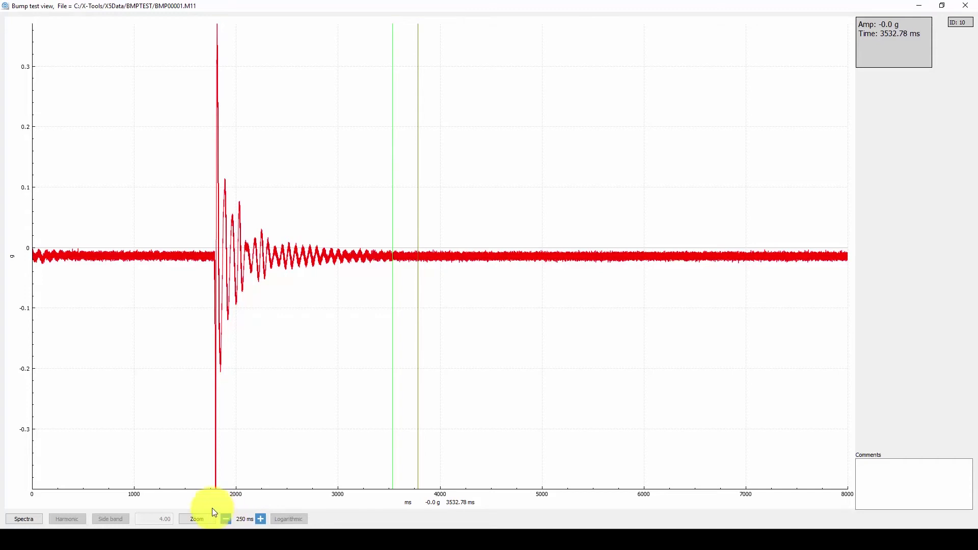
left_click(206, 523)
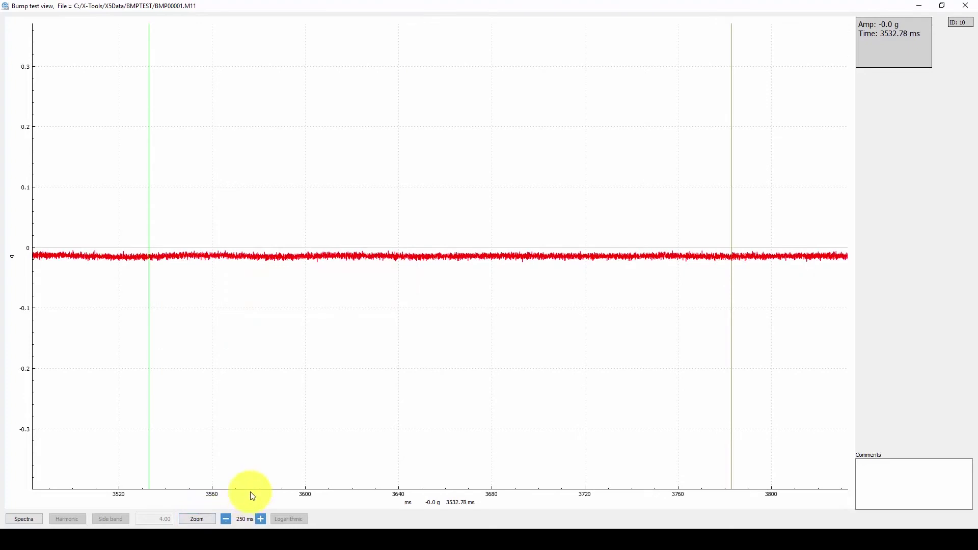
left_click(191, 518)
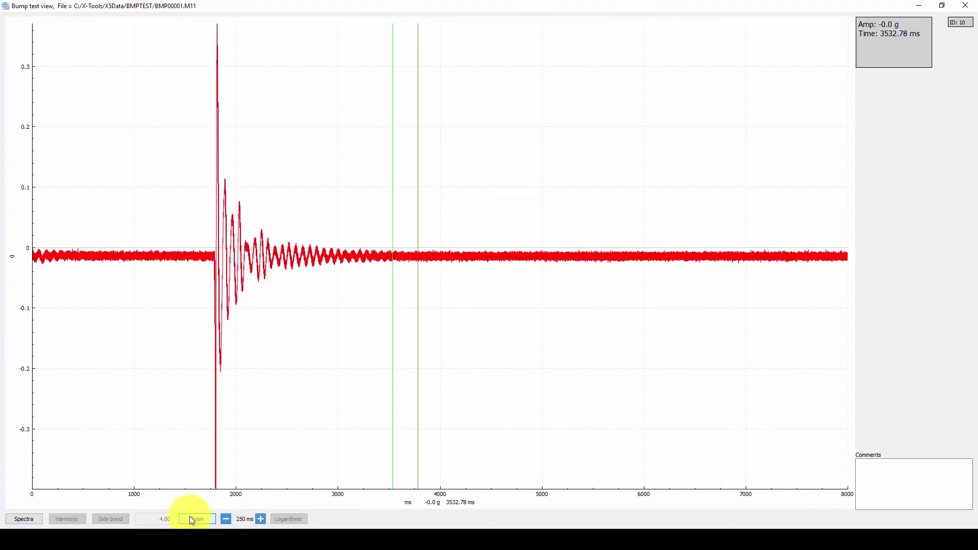
- Set the bump test analysis window to 4000 ms and move its start to about 1919 ms, just after the impact
left_click(261, 519)
left_click(260, 520)
left_click(261, 520)
left_click(260, 520)
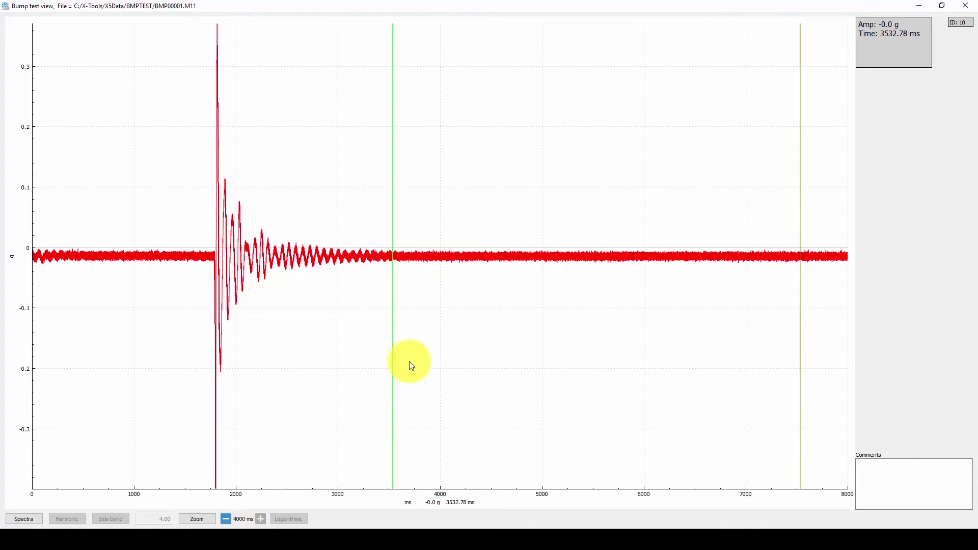
left_click(342, 300)
left_click_drag(280, 301, 229, 301)
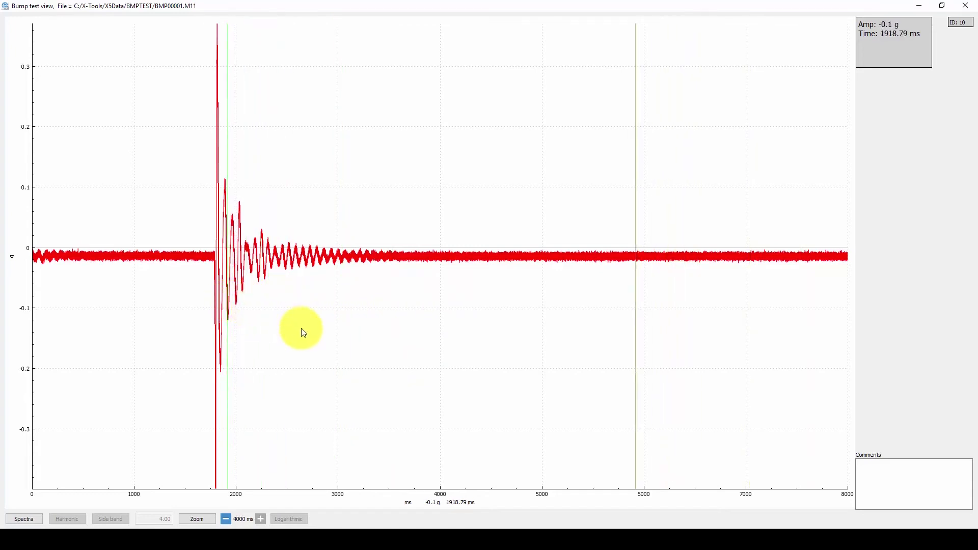
- Check the bump test spectrum, shift the waveform window's start to about 1854 ms, and show the spectrum again
left_click(29, 518)
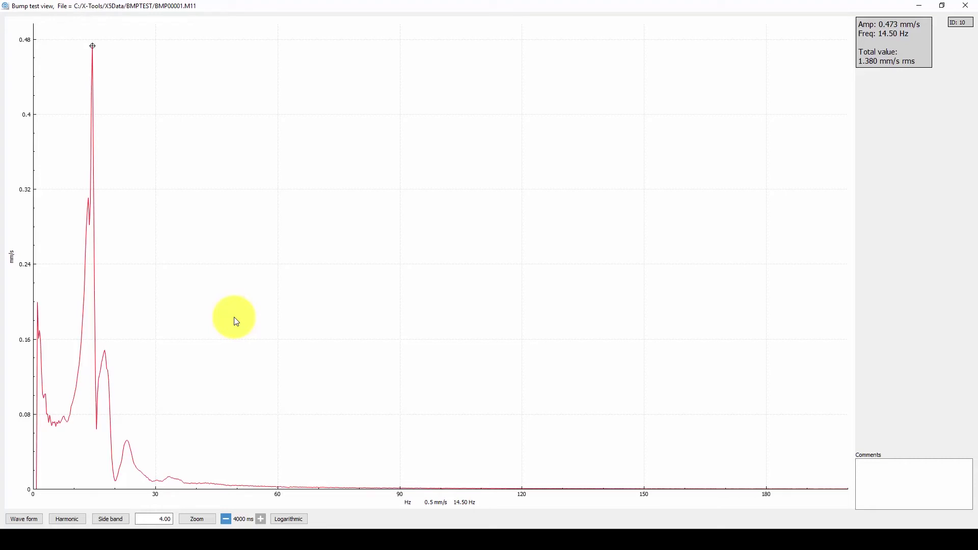
double_click(96, 49)
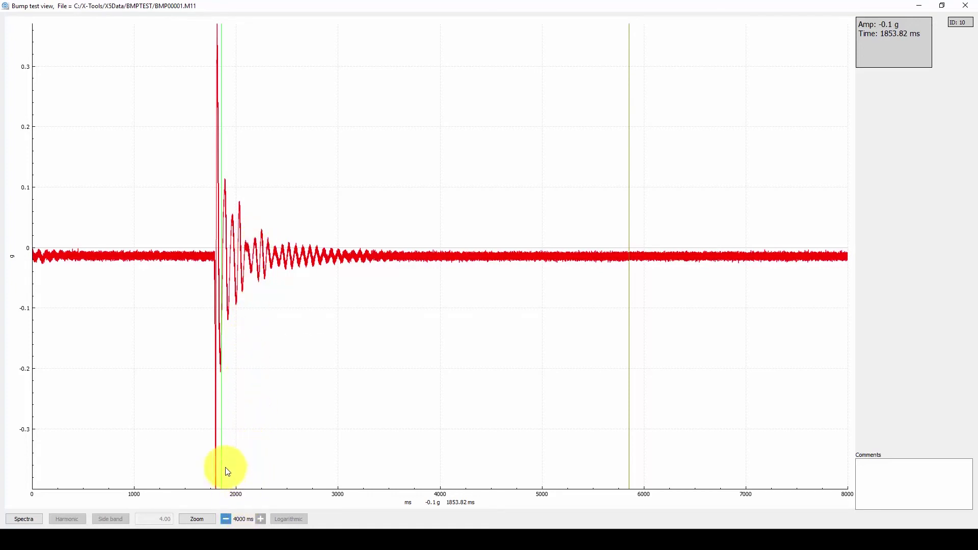
left_click(25, 519)
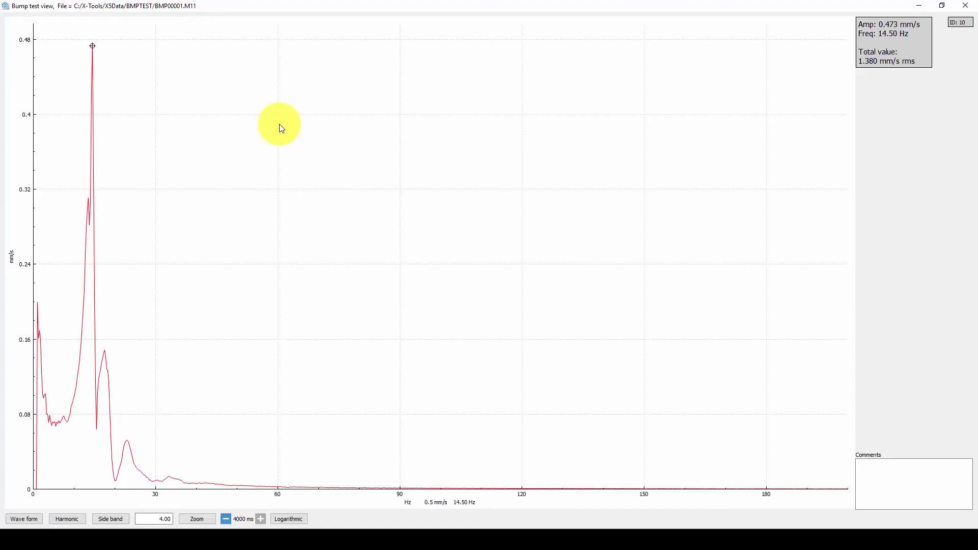
- Examine the amplitudes and frequencies around the highest peak of the bump test spectrum with the cursor
key("Right")
key("Right")
key("Right")
key("Left")
key("Left")
key("Left")
- Add the comment "Department 4, Machine 2" to the bump test spectrum and minimise the window
left_click(889, 475)
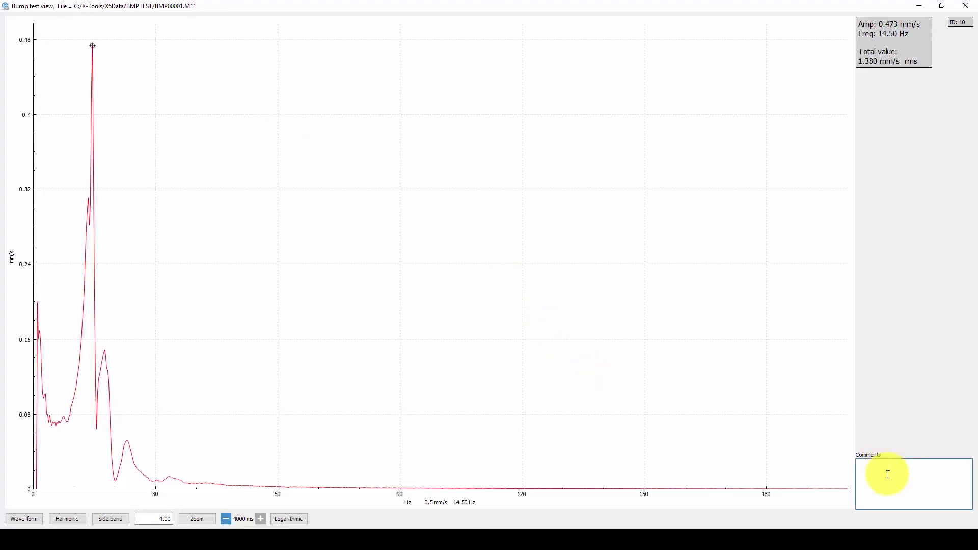
type("Department 4, Machine 2")
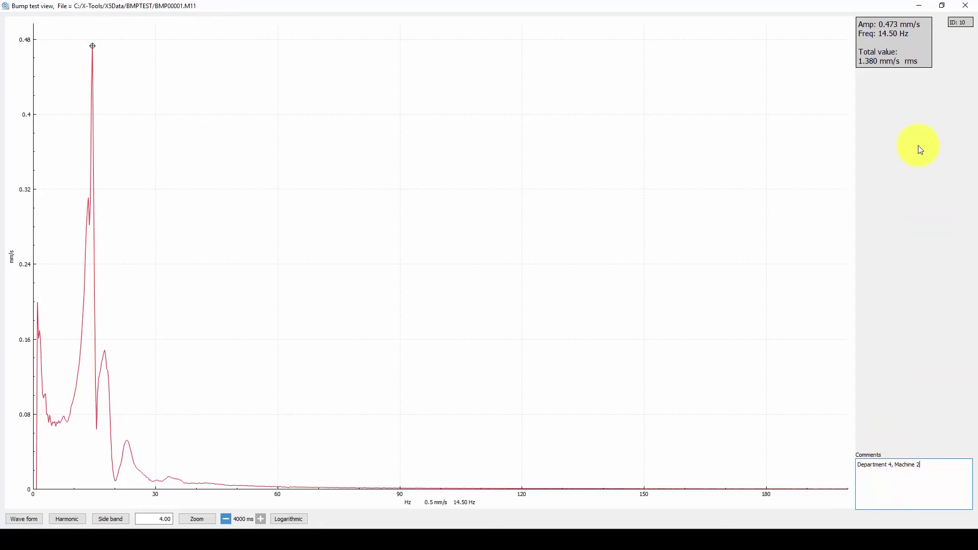
left_click(913, 5)
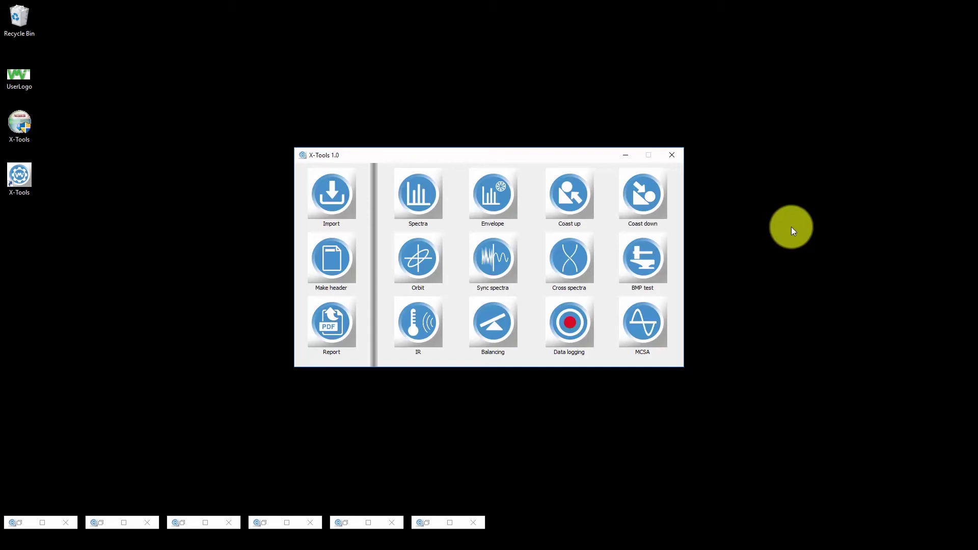
left_click(427, 326)
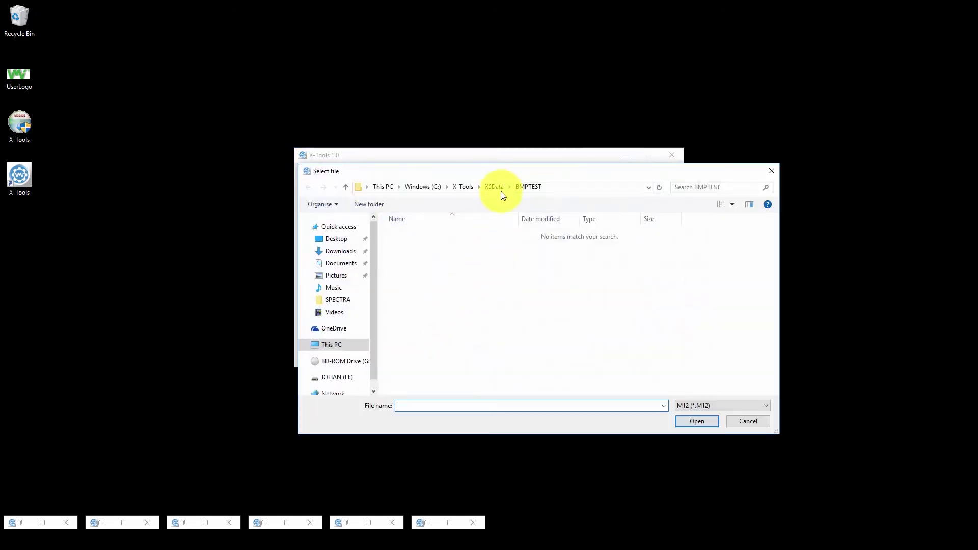
left_click(500, 187)
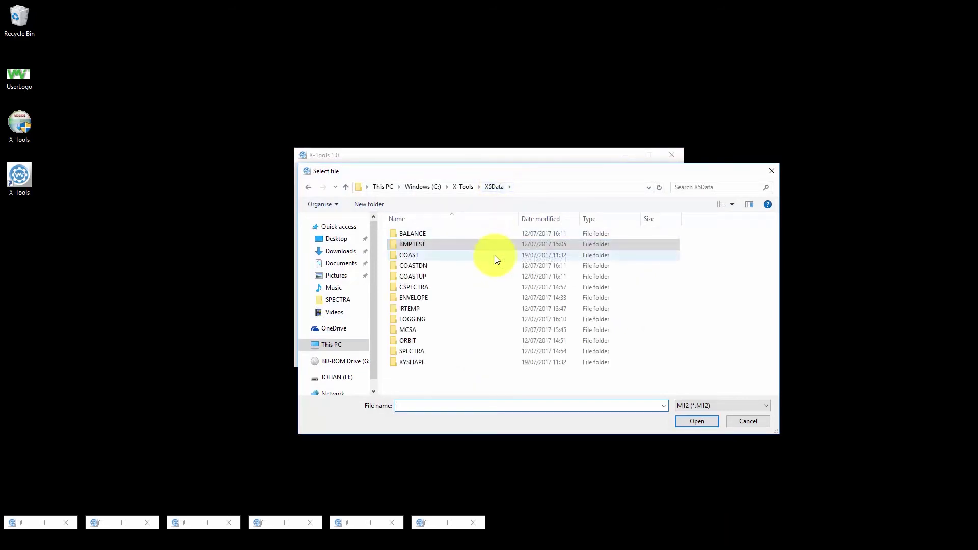
left_click(422, 311)
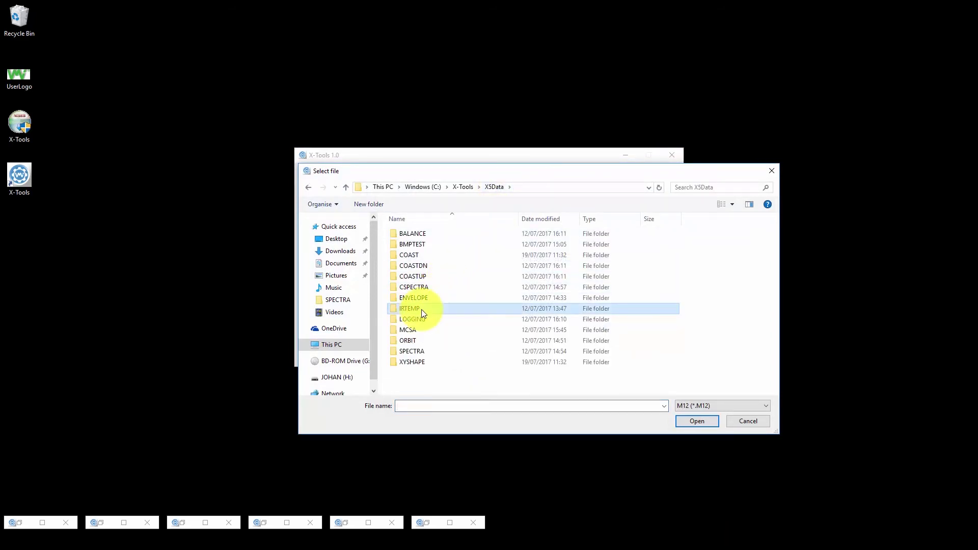
double_click(422, 310)
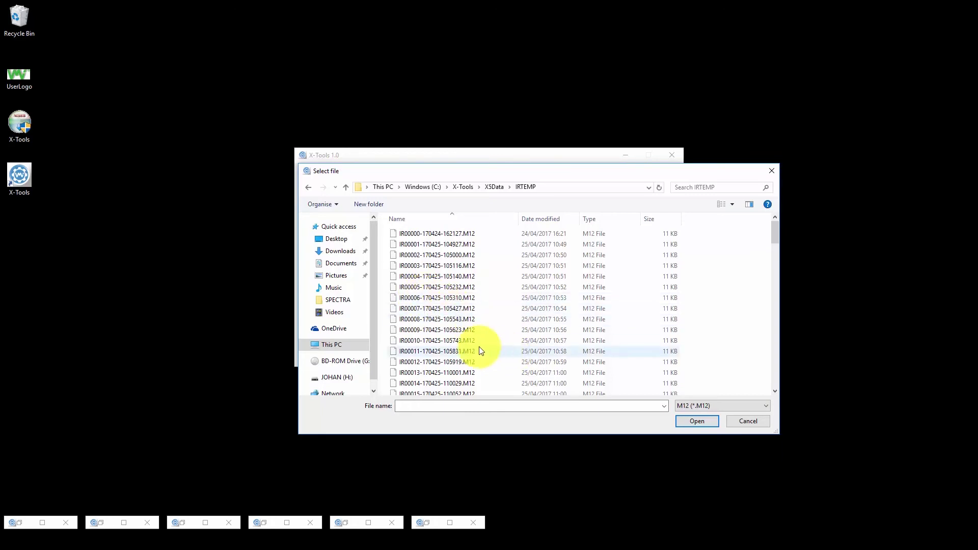
scroll(479, 351, "down", 5)
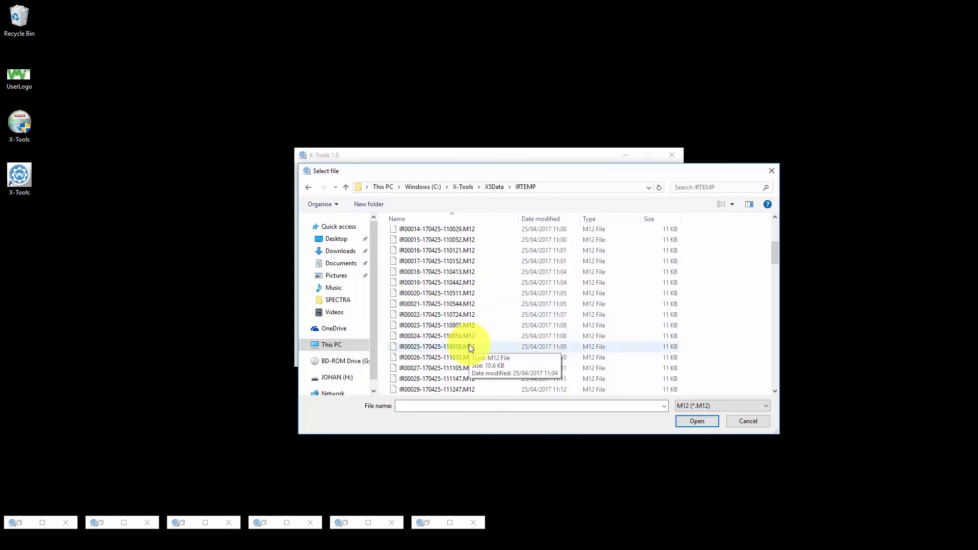
scroll(469, 344, "down", 2)
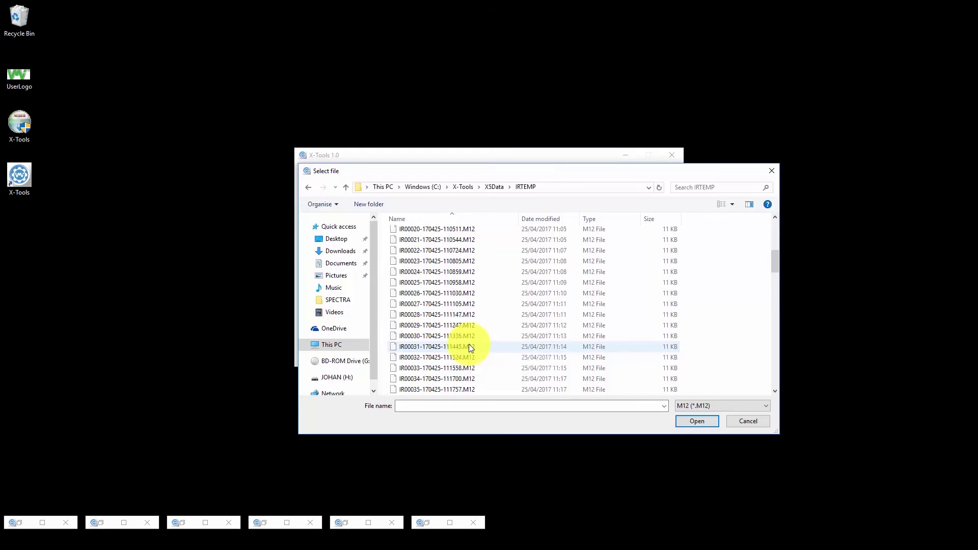
double_click(419, 369)
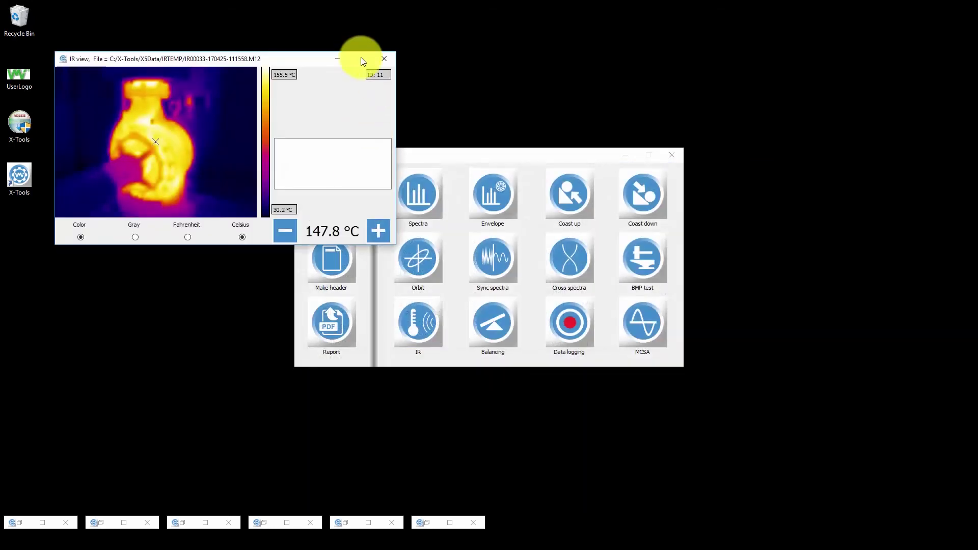
left_click_drag(331, 61, 580, 168)
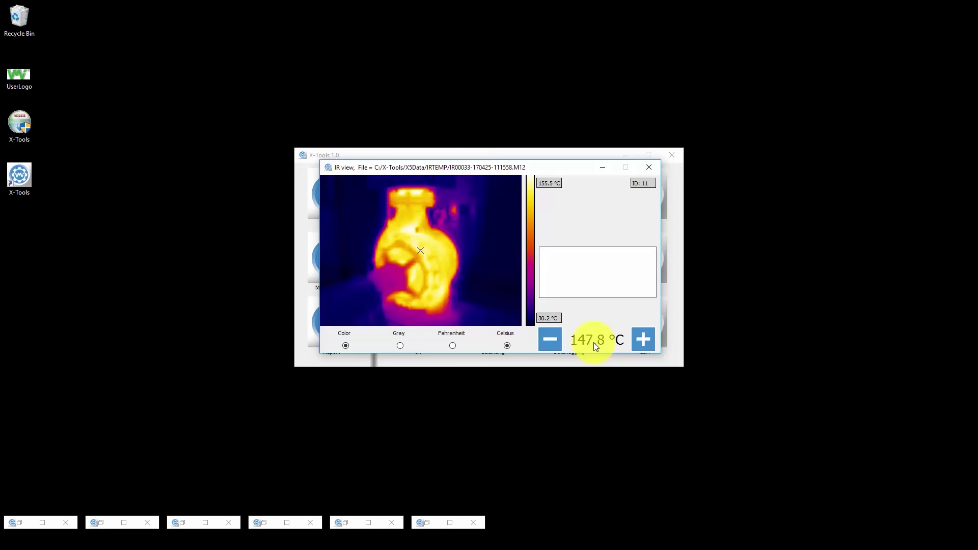
- Read the temperature at several points on the upper half of the pump in the thermal image
left_click(404, 228)
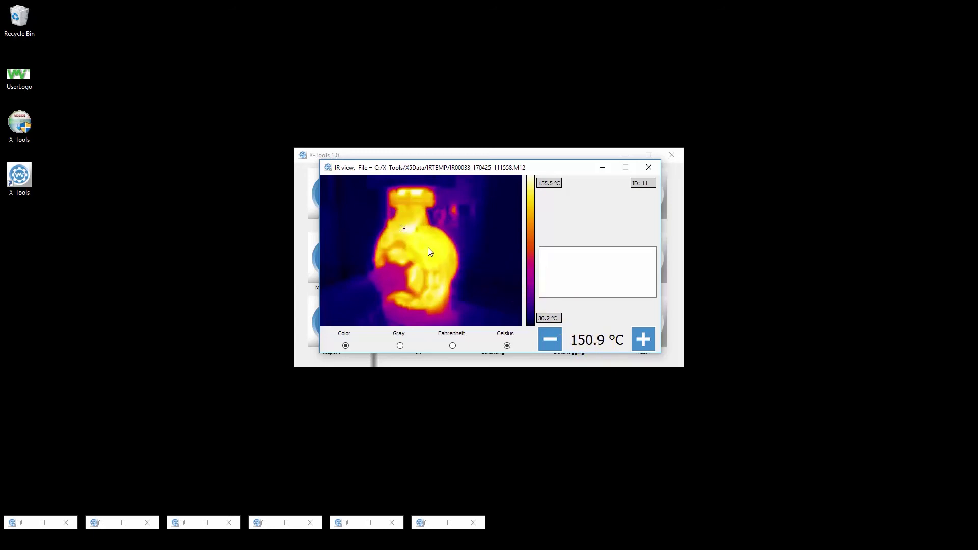
left_click(428, 248)
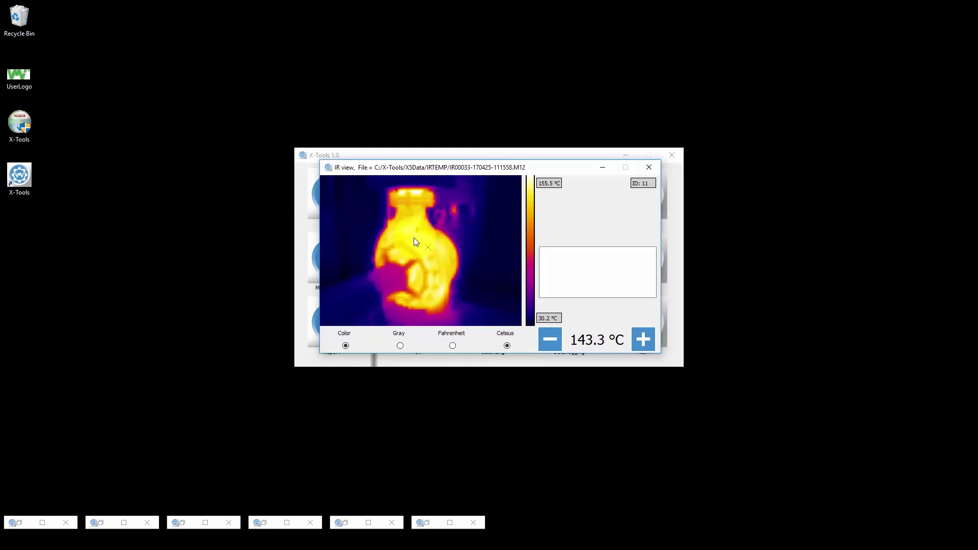
left_click(414, 237)
left_click(427, 248)
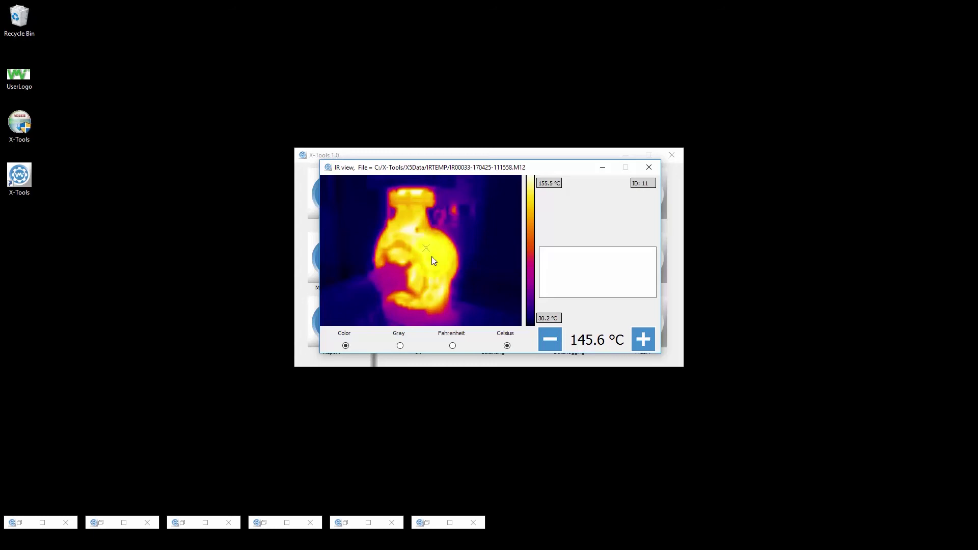
- Try enlarging the measuring area around the temperature marker and shrink it back to its smallest size
left_click(645, 307)
left_click(643, 339)
left_click(643, 339)
left_click(643, 339)
left_click(643, 339)
left_click(546, 341)
left_click(546, 341)
left_click(546, 341)
left_click(546, 341)
left_click(546, 342)
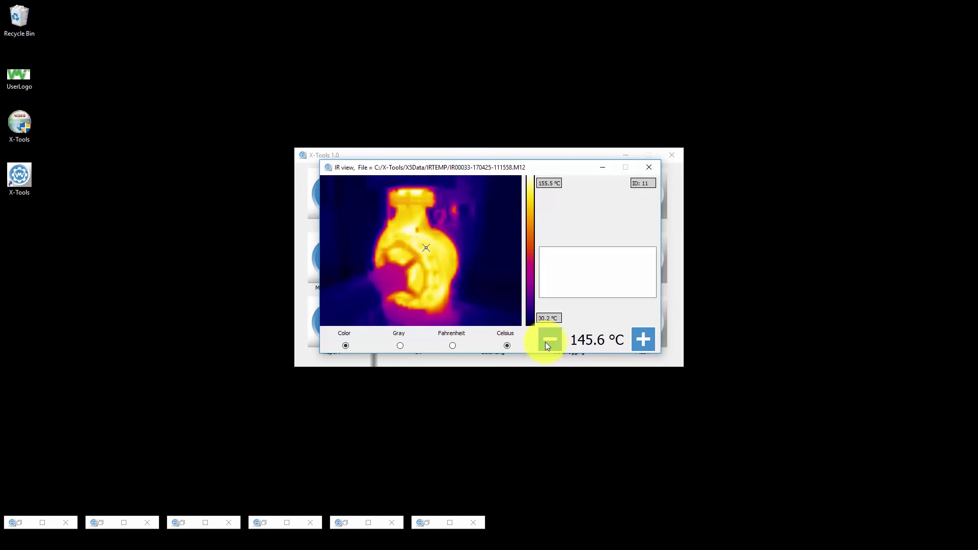
scroll(594, 342, "up", 5)
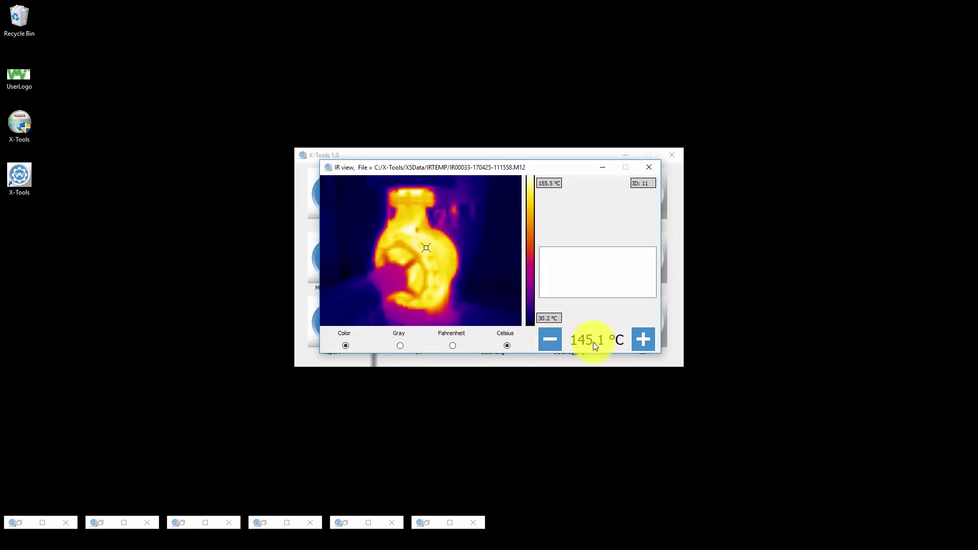
scroll(593, 342, "down", 3)
scroll(593, 341, "down", 2)
scroll(593, 341, "down", 1)
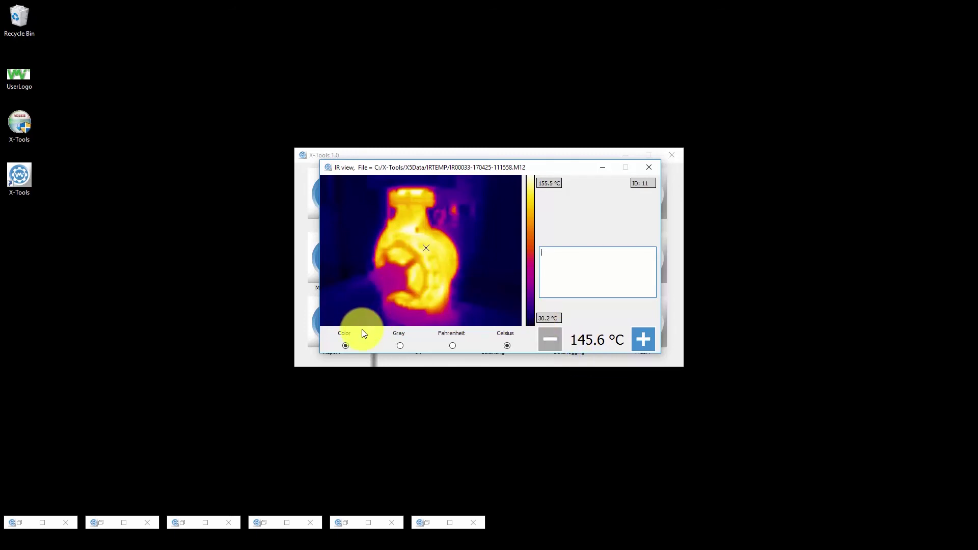
- Preview the thermal image in gray with Fahrenheit temperatures and return it to color and Celsius
left_click(400, 346)
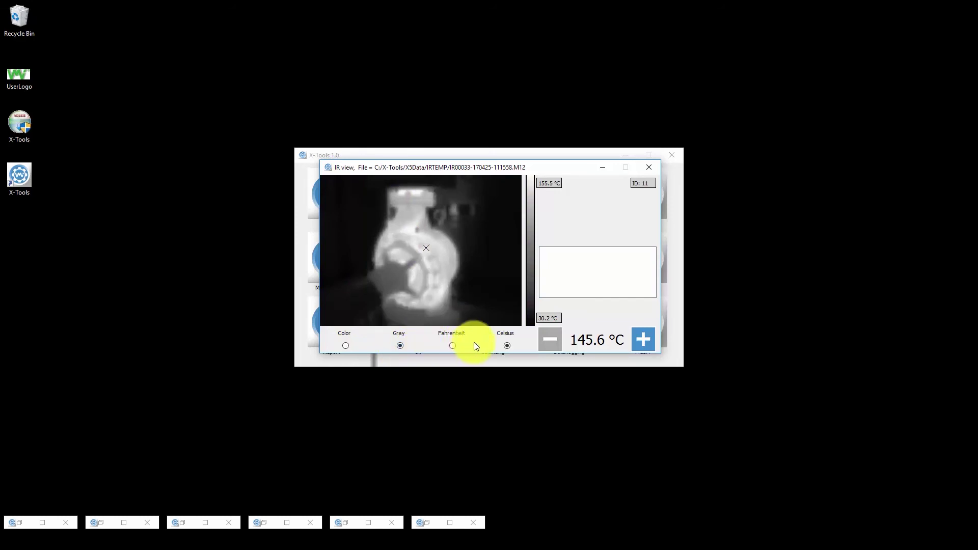
left_click(452, 346)
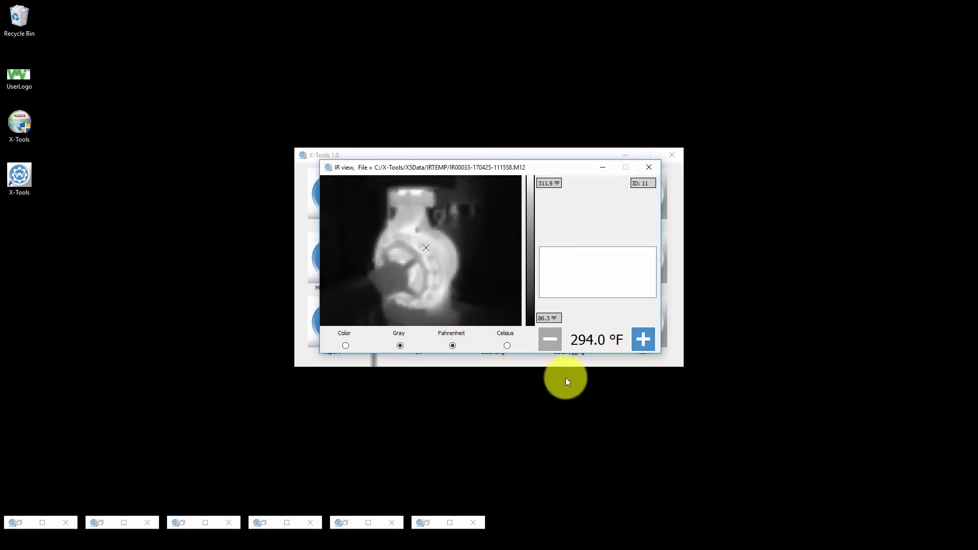
left_click(346, 346)
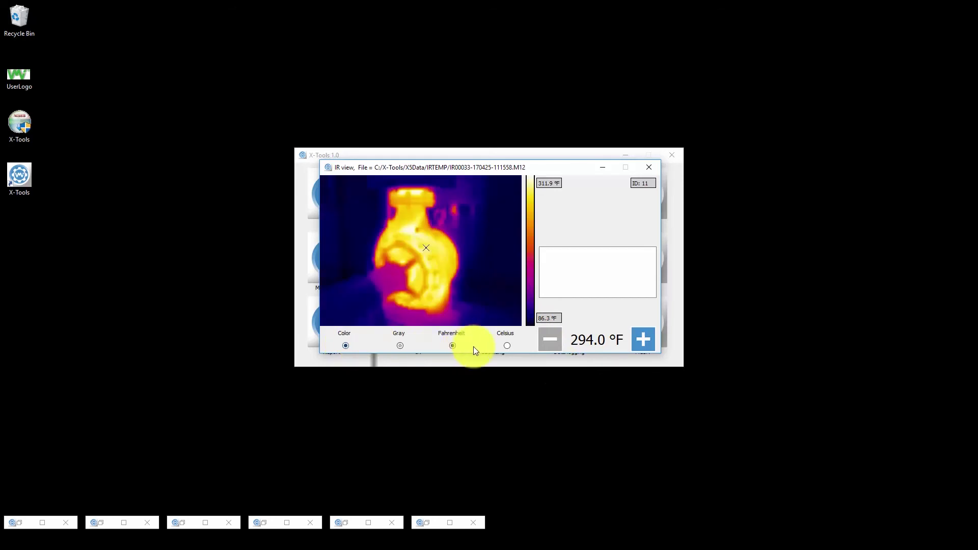
left_click(507, 347)
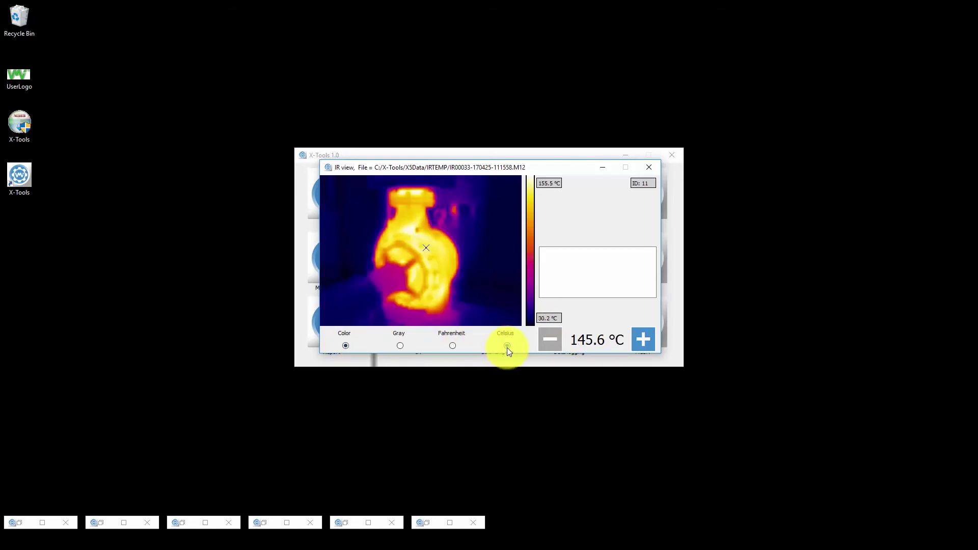
- Add the comment "Department 5, hot oil pump 1" to the IR view and minimise its window
left_click(607, 266)
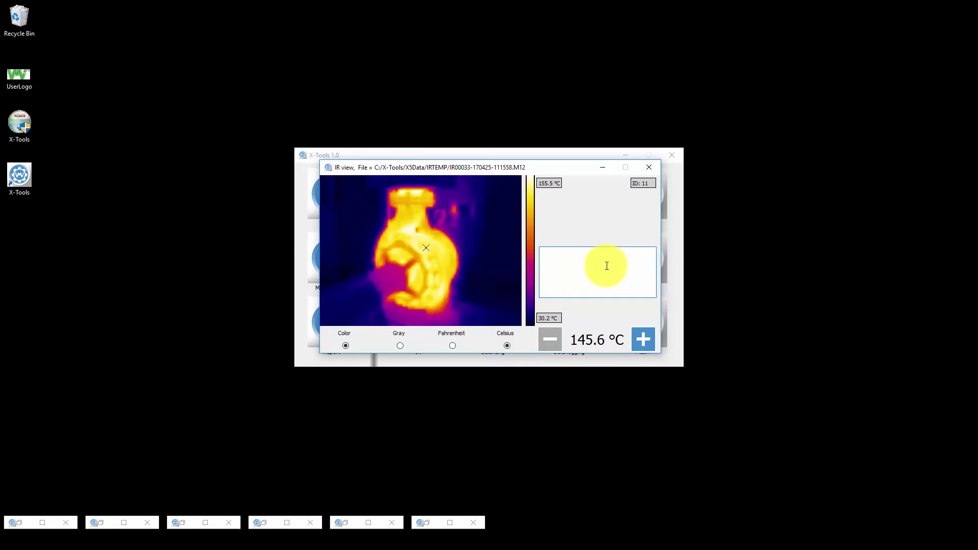
type("Department 5, hot oil pump 1")
left_click(603, 167)
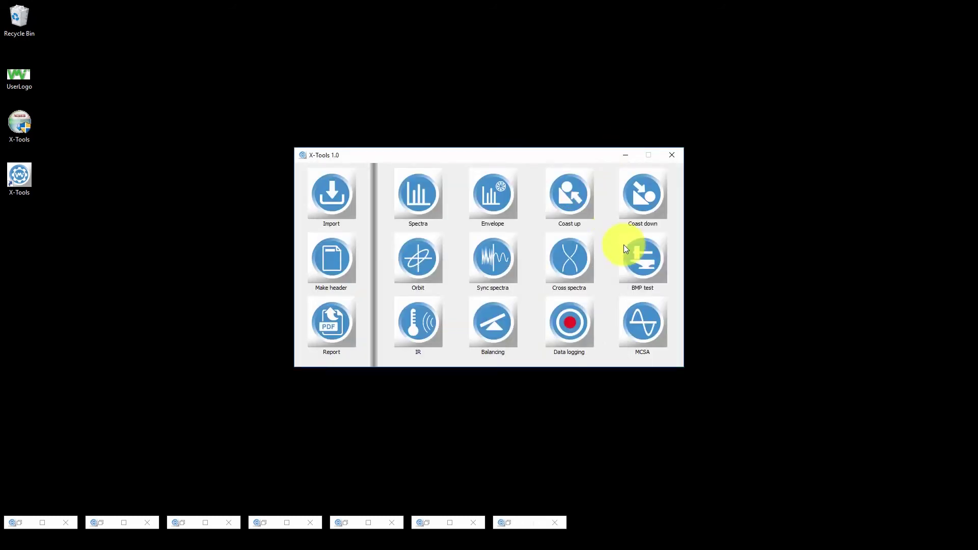
- Open the MCSA measurement MCS00001.MV9 from the MCSA folder and maximise its window
left_click(642, 332)
left_click(502, 187)
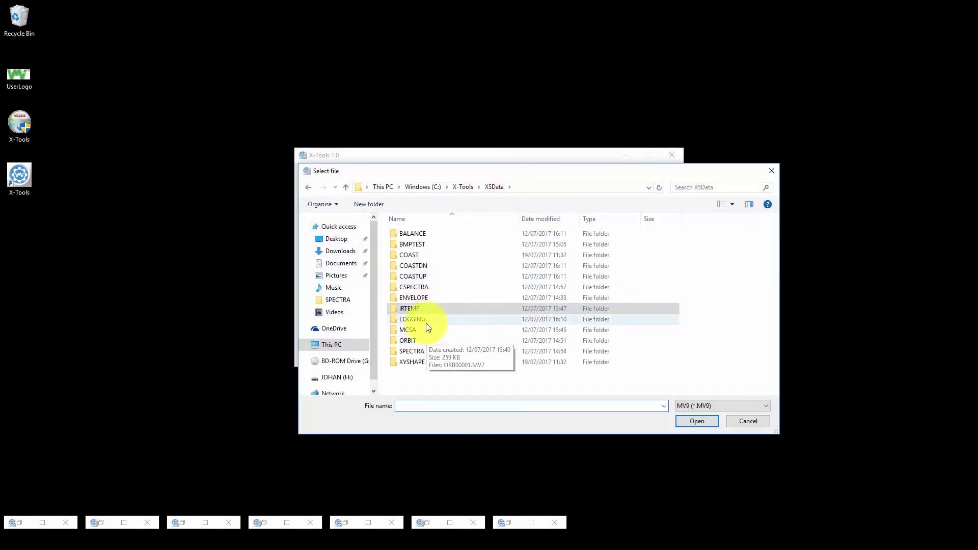
left_click(414, 330)
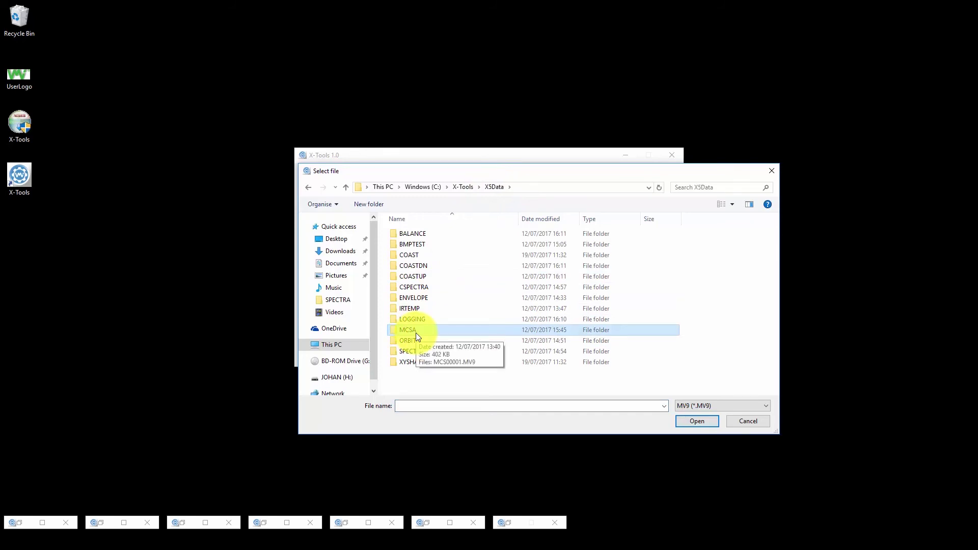
double_click(416, 332)
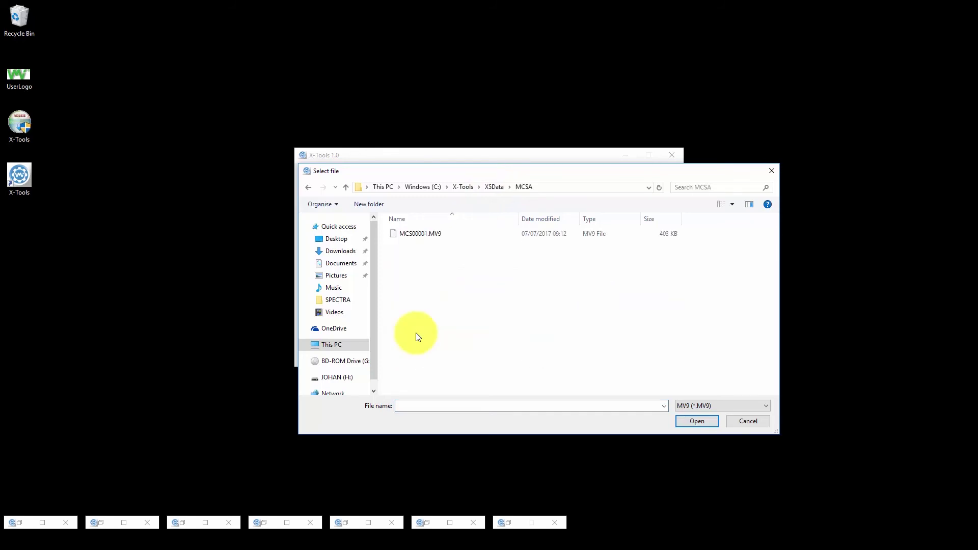
double_click(425, 235)
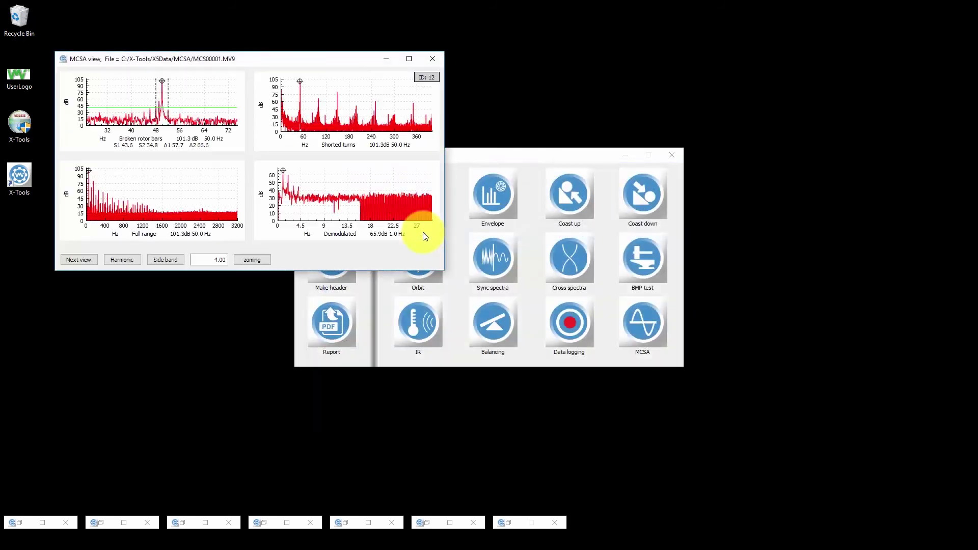
left_click(409, 59)
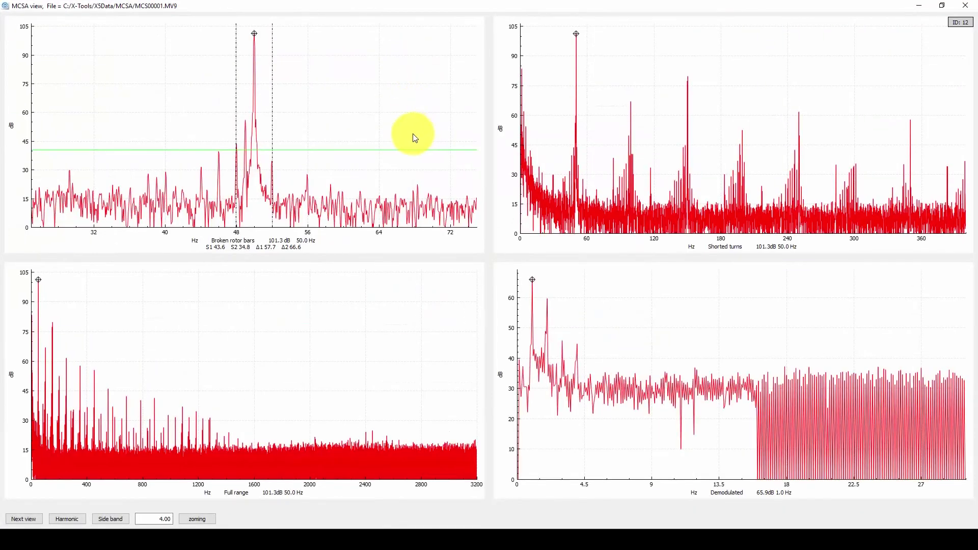
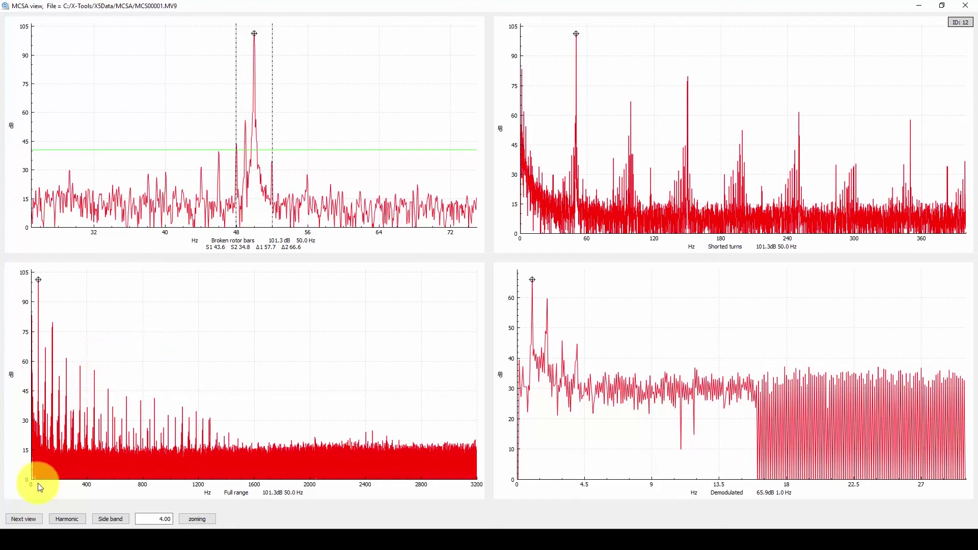
- Show the broken rotor bars graph alone, comment it "Department 5, motor 1, Broken rotor bars" and copy the comment
left_click(23, 519)
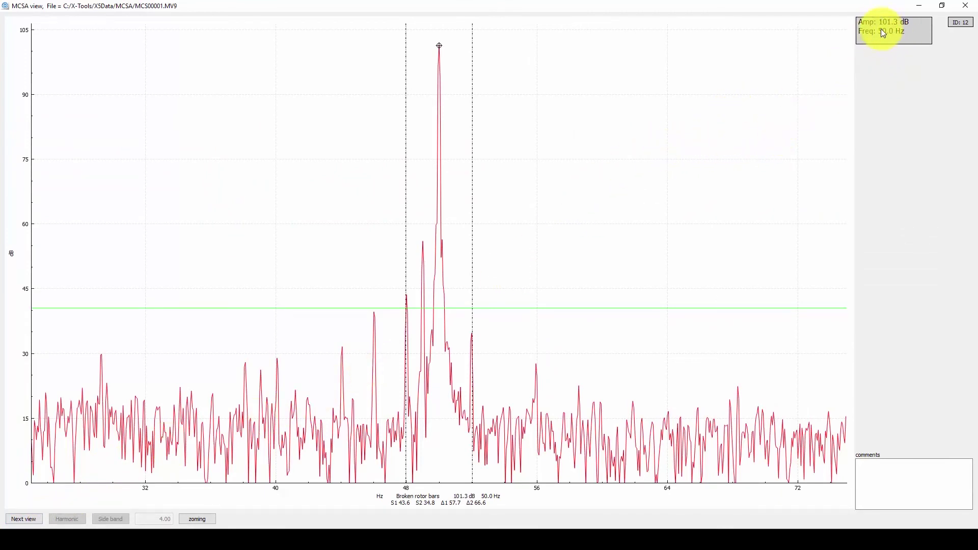
left_click(884, 474)
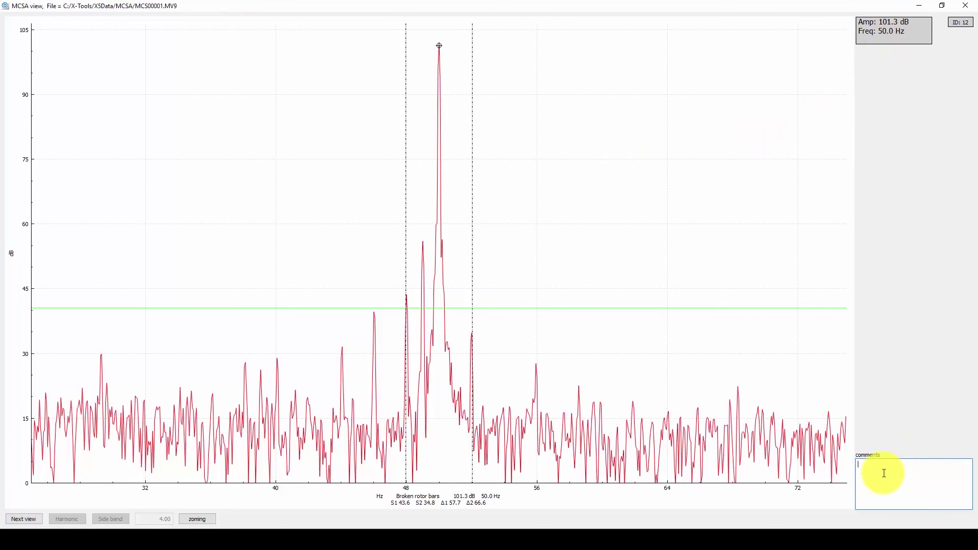
type("Department 5, motor 1, Broken rotor bars")
left_click_drag(871, 471, 854, 446)
key("ctrl+c")
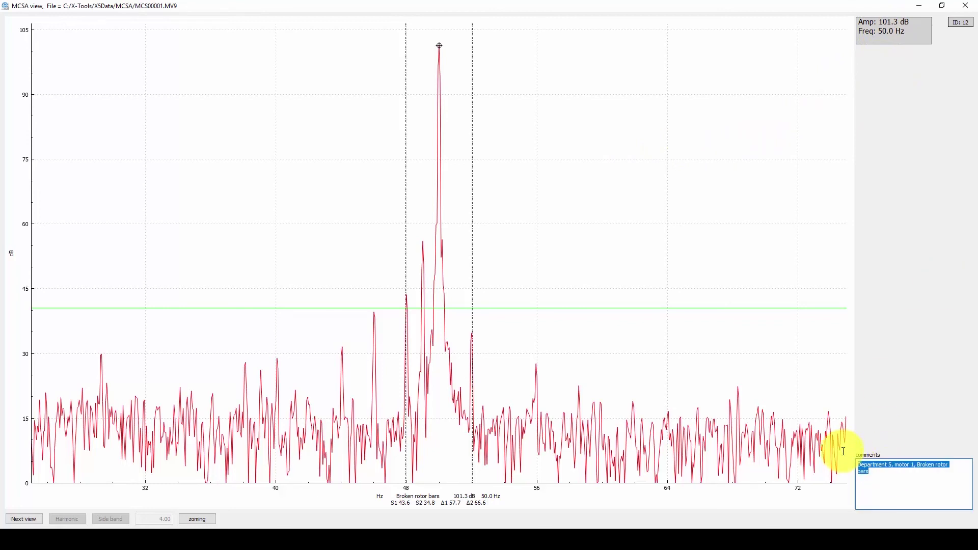
- Show the shorted turns graph and give it the comment "Department 5, motor 1, shorted turns", reusing the copied text
left_click(22, 519)
left_click(882, 489)
key("ctrl+v")
left_click_drag(917, 464, 971, 505)
type("shorted turns")
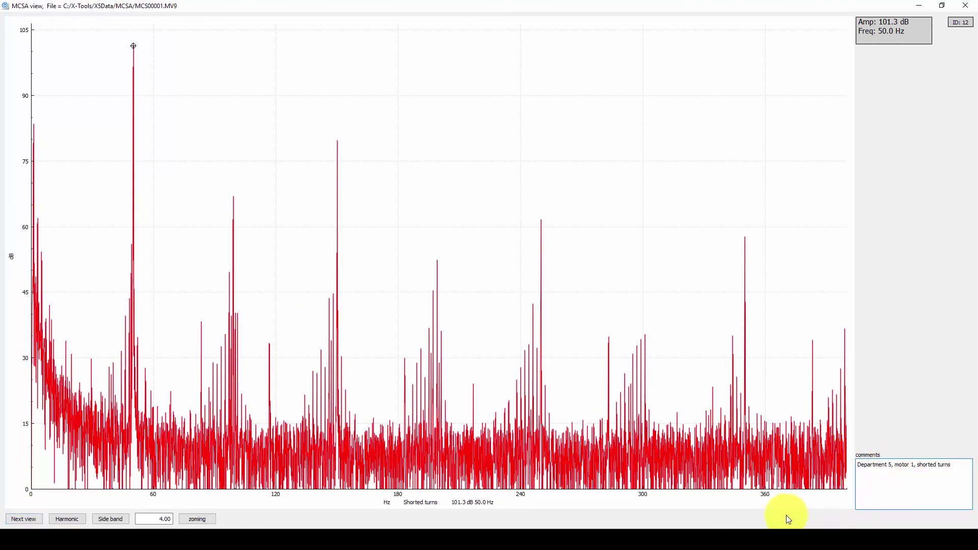
- Show the full range graph and reuse the copied comment with its ending changed to "full range"
left_click(26, 519)
left_click(929, 477)
left_click_drag(917, 465, 954, 484)
type("full range")
- Show the demodulated graph, comment it "Department 5, motor 1, demodulated" and minimise the MCSA window
left_click(27, 518)
left_click(897, 477)
left_click_drag(917, 464, 954, 462)
type("demodulated")
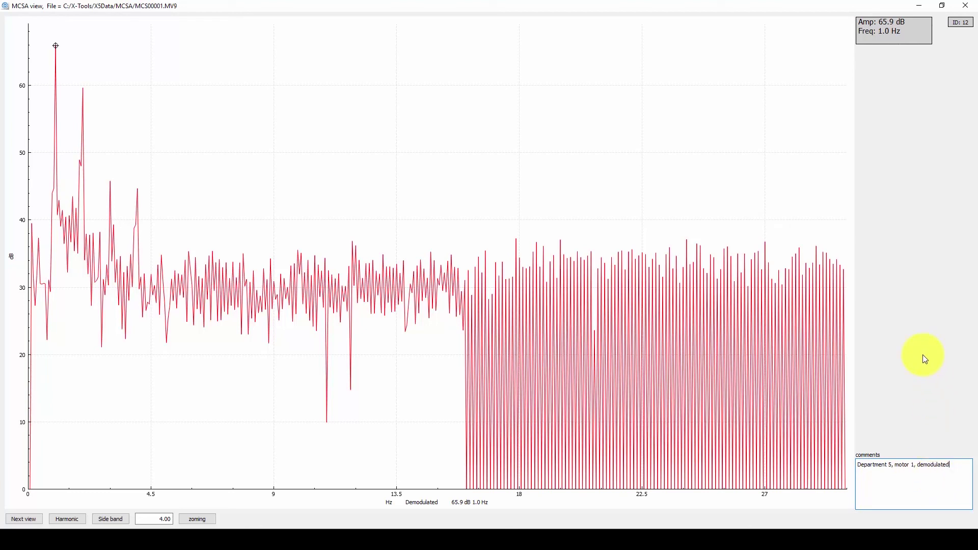
left_click(921, 5)
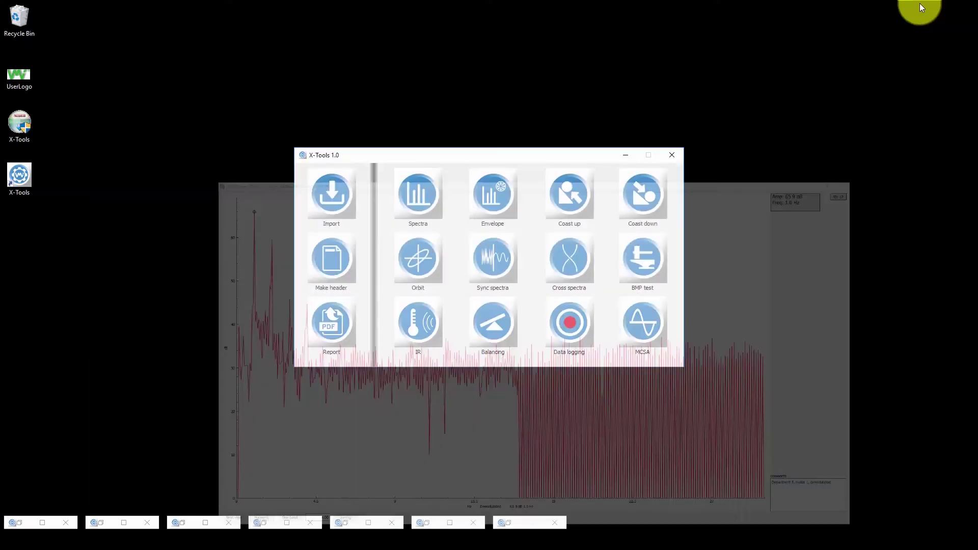
- Open the report builder, add the spectra view with ID 2 to the report and remove it again
left_click(322, 339)
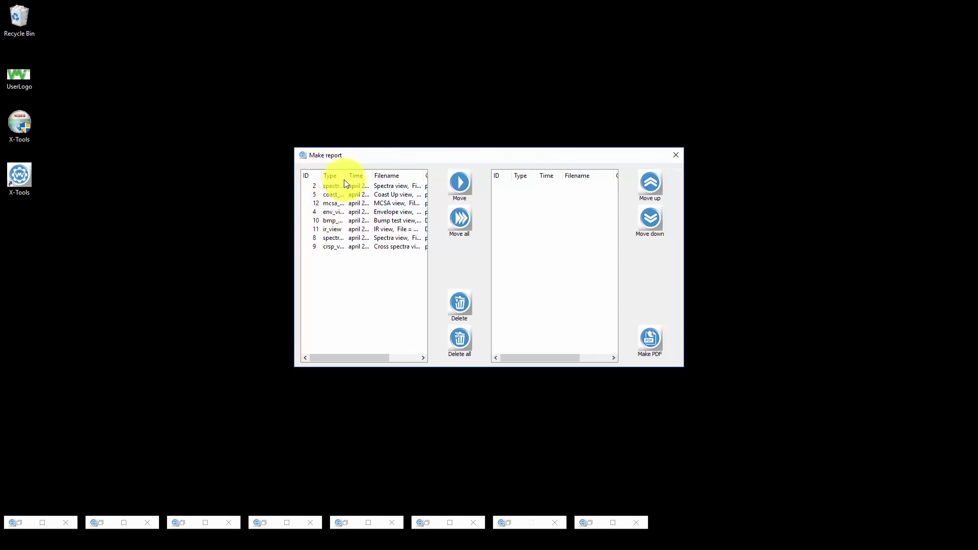
mouse_move(371, 358)
left_mouse_down()
mouse_move(411, 358)
mouse_move(357, 355)
left_mouse_up()
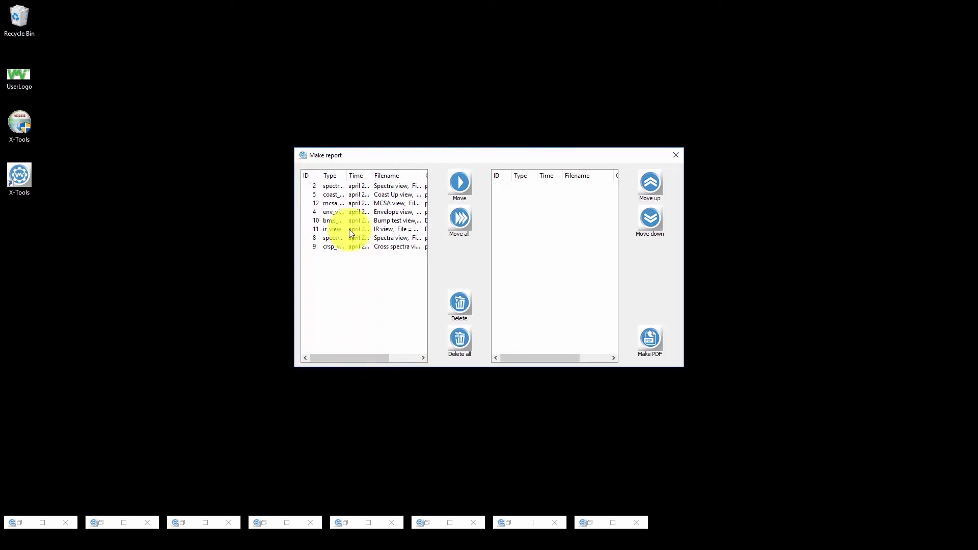
left_click(339, 187)
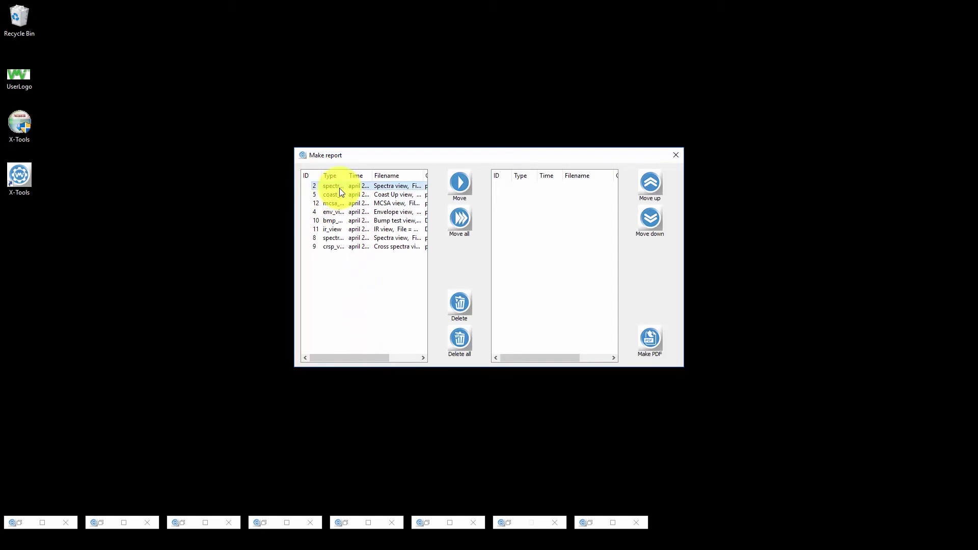
left_click(458, 185)
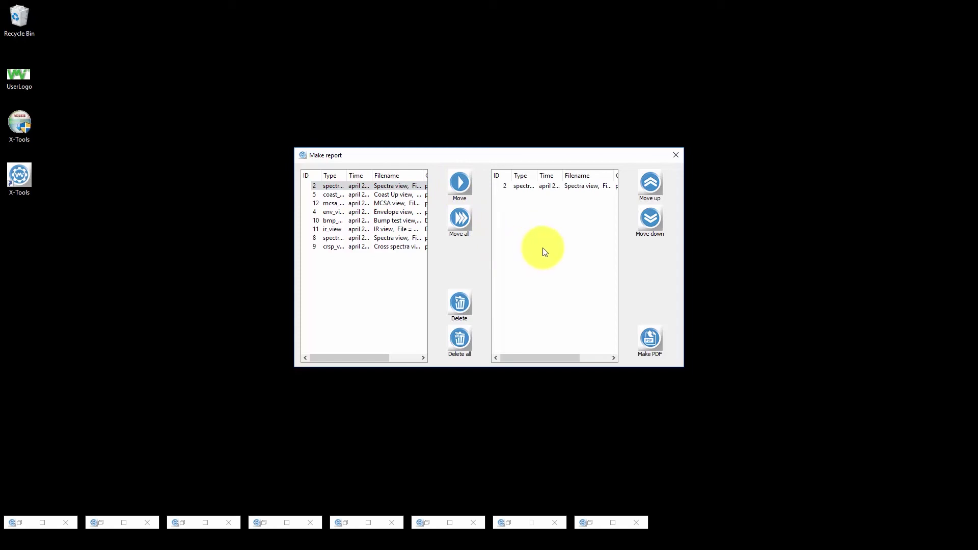
left_click(540, 185)
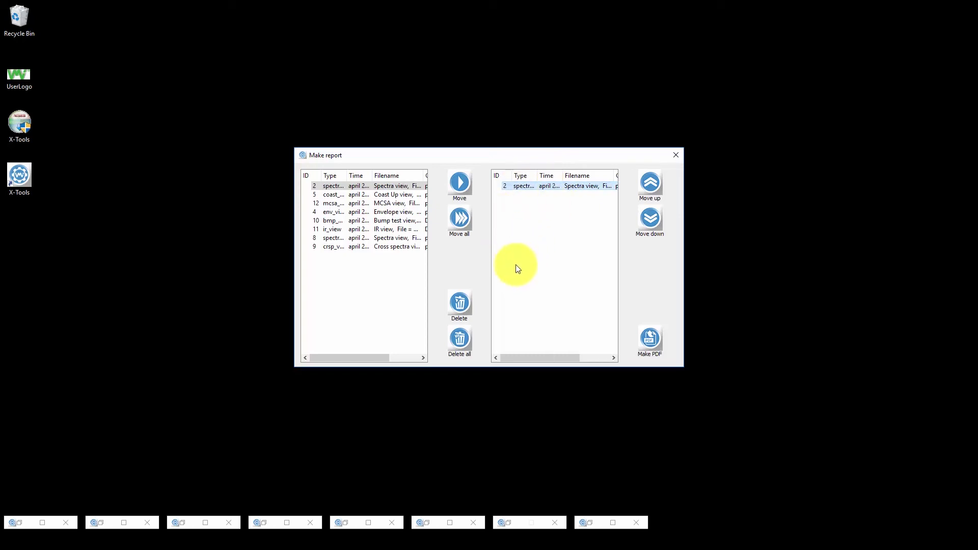
left_click(460, 304)
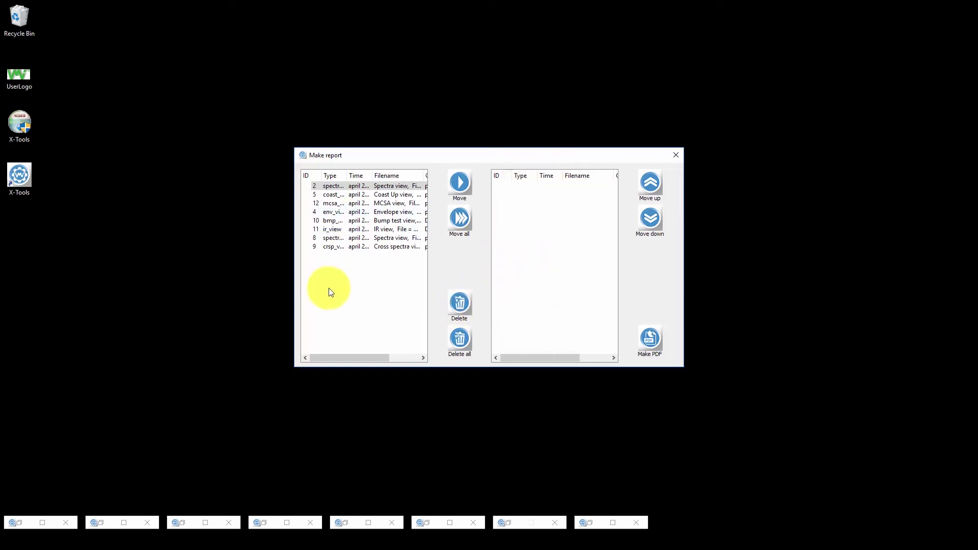
- Add all saved views to the report at once and clear the whole report list again
left_click(462, 225)
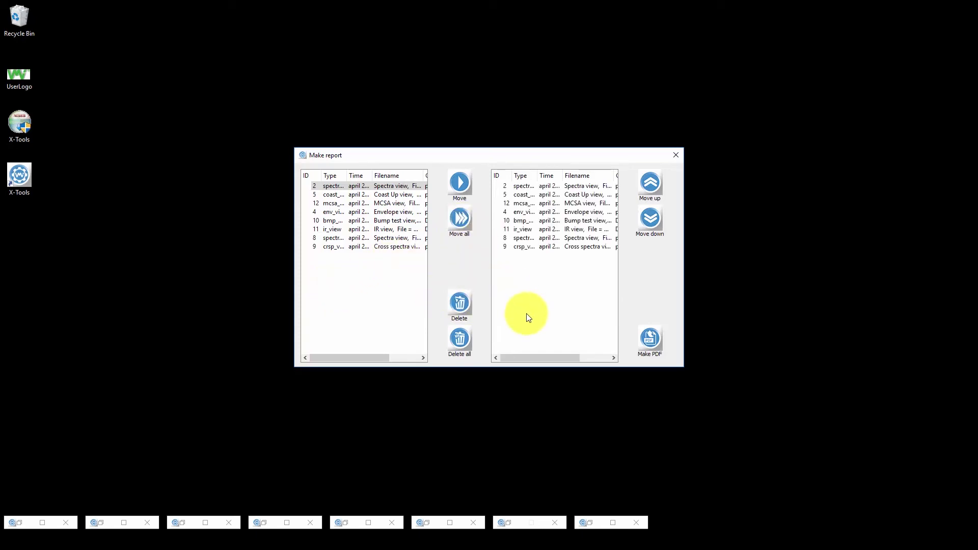
left_click(461, 339)
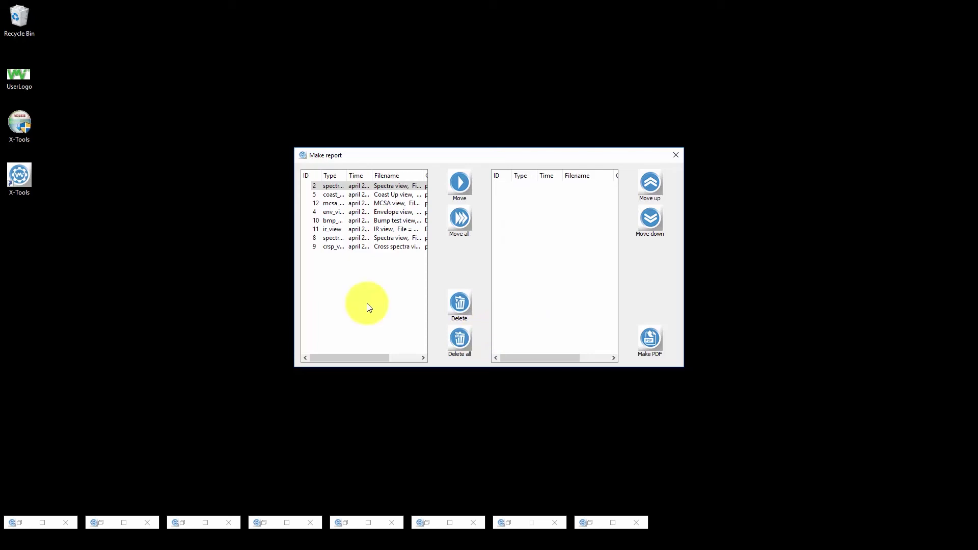
- Add all saved views to the report and save it as the PDF file Report1 in the Reports folder
left_click(463, 223)
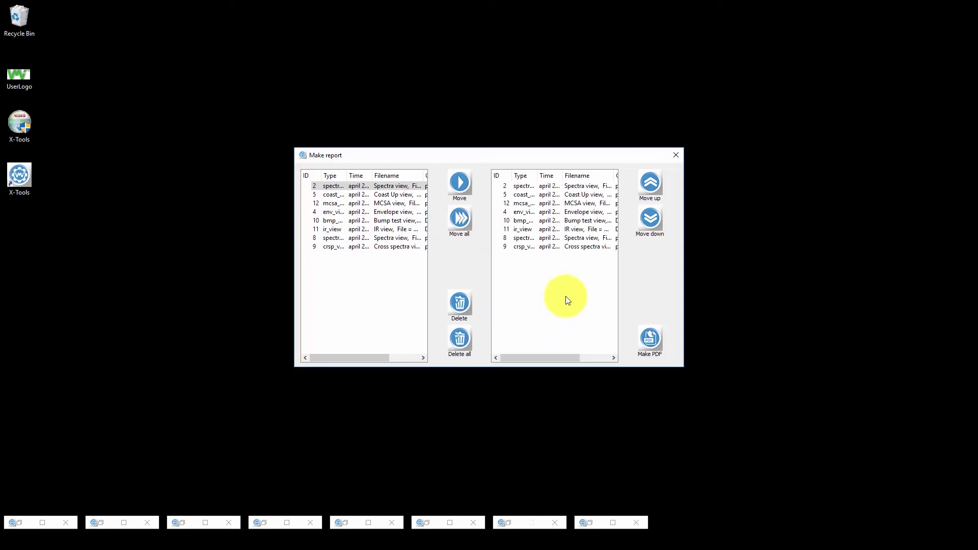
left_click(531, 213)
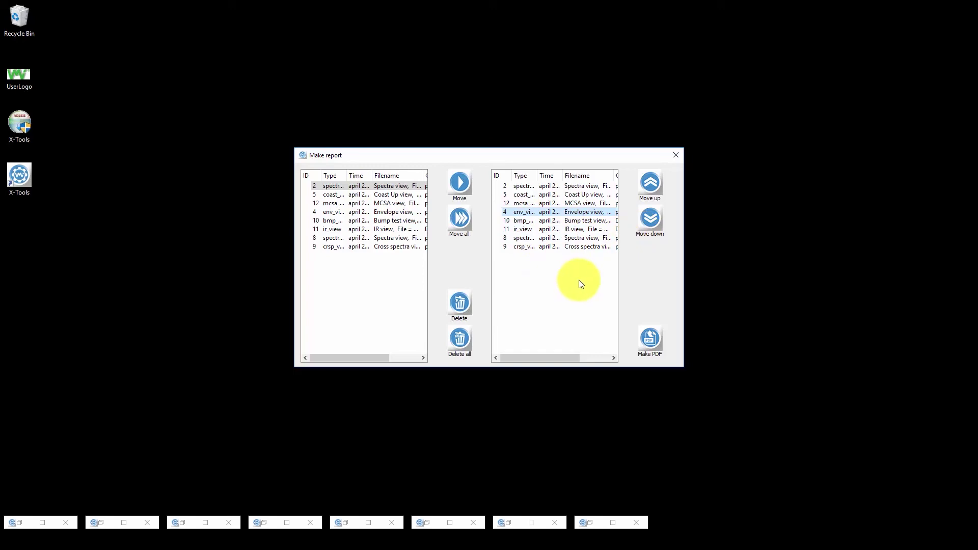
left_click(649, 345)
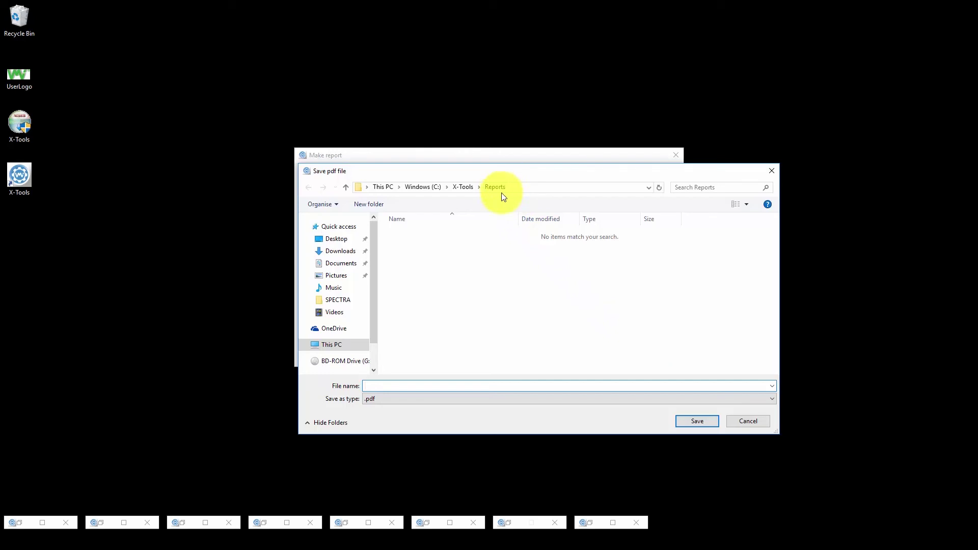
type("R")
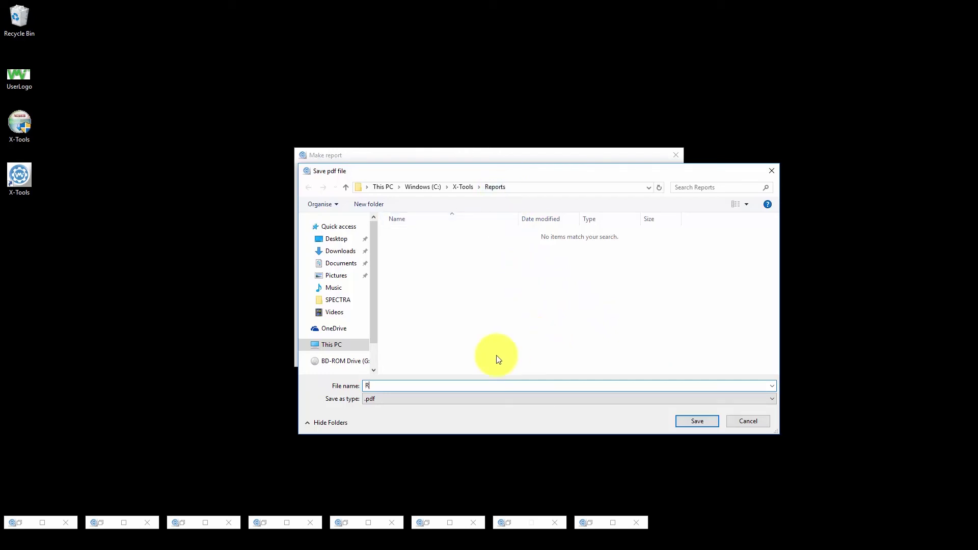
type("eport1")
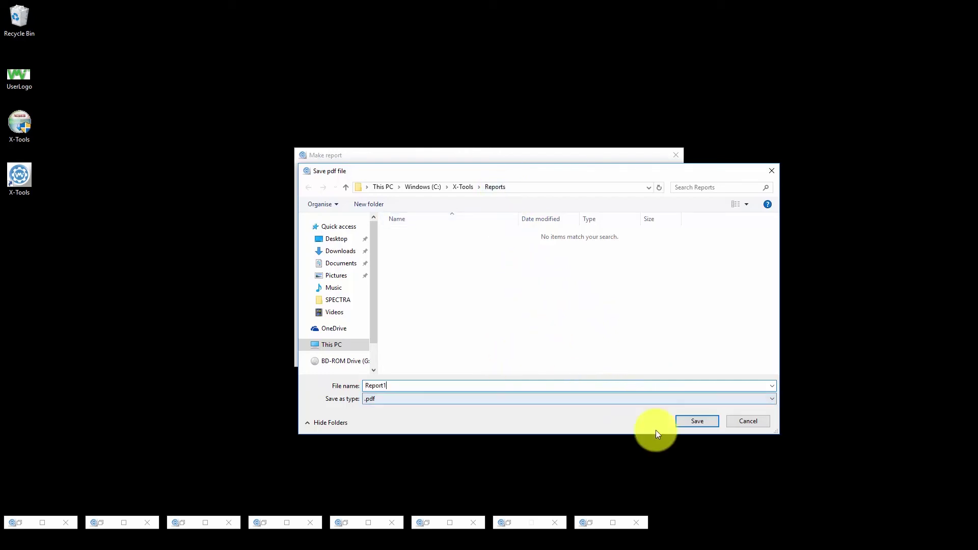
left_click(690, 422)
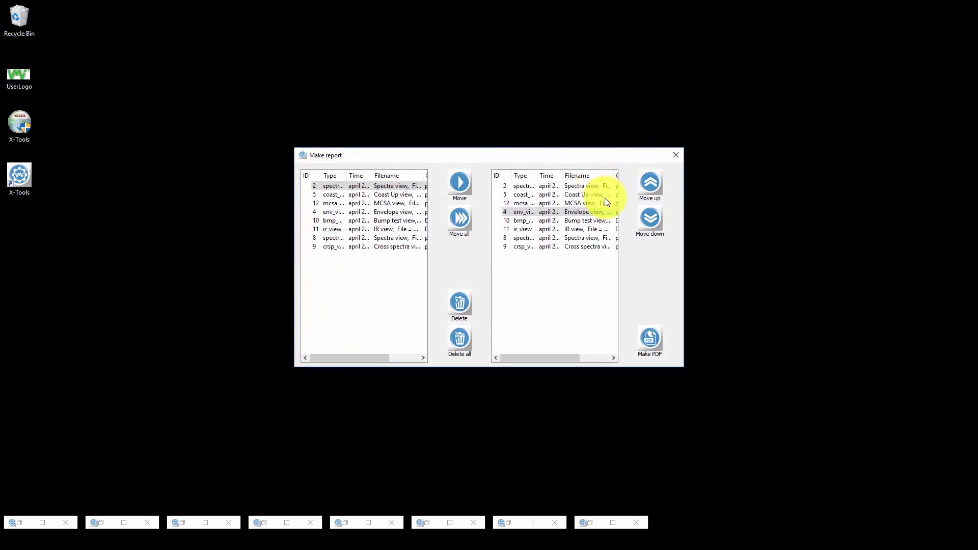
- Switch to the X-Tools Reports folder in File Explorer and open the Report1 PDF
left_click(226, 302)
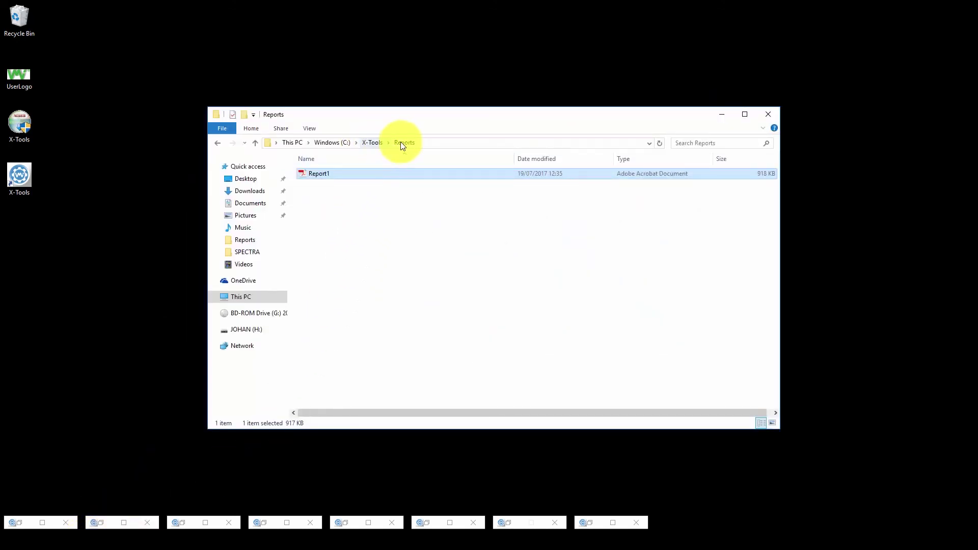
left_click(320, 207)
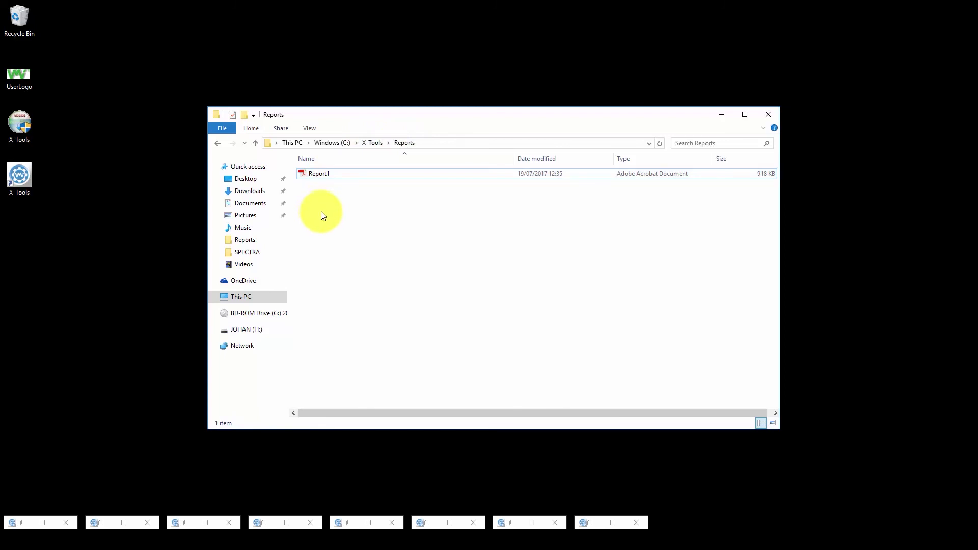
double_click(322, 176)
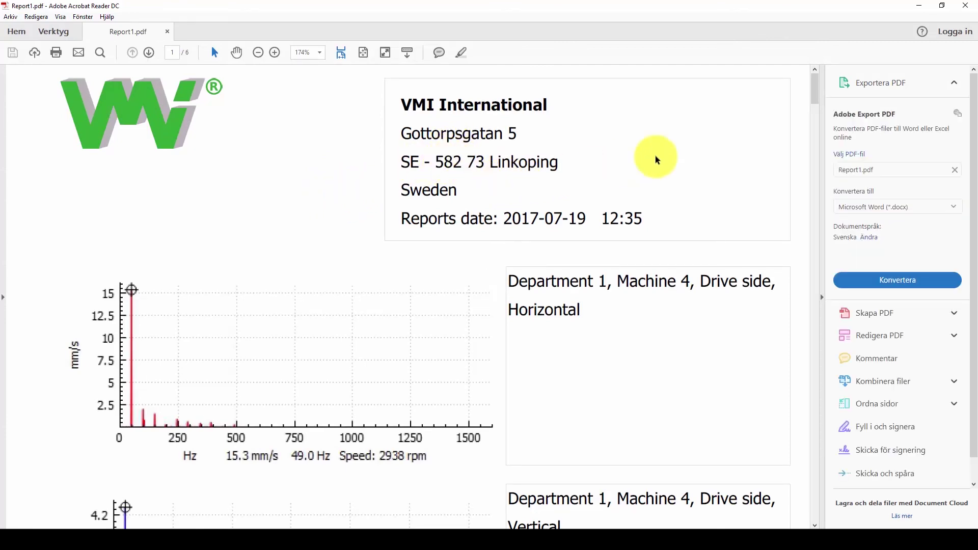
- Examine every page of Report1 in full-page view, return to the first page, close the PDF and minimise the Reports folder
mouse_move(815, 98)
left_mouse_down()
mouse_move(806, 260)
mouse_move(821, 81)
left_mouse_up()
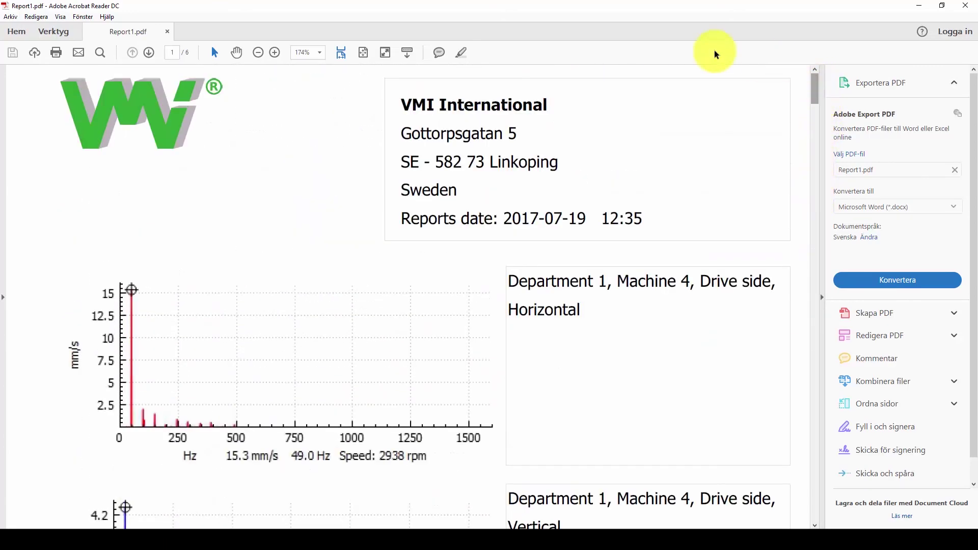
left_click(364, 53)
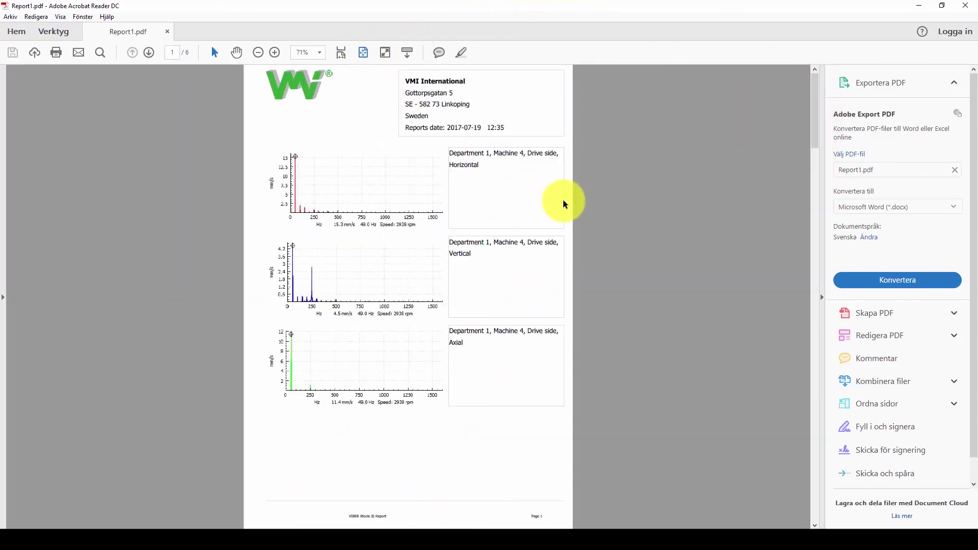
scroll(565, 206, "down", 1)
scroll(567, 208, "down", 1)
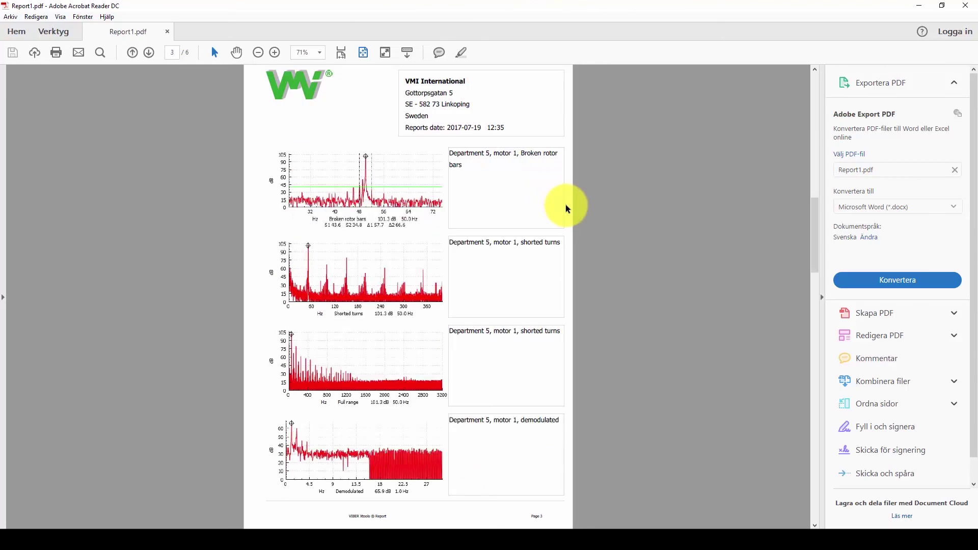
scroll(567, 208, "down", 1)
scroll(567, 208, "down", 1)
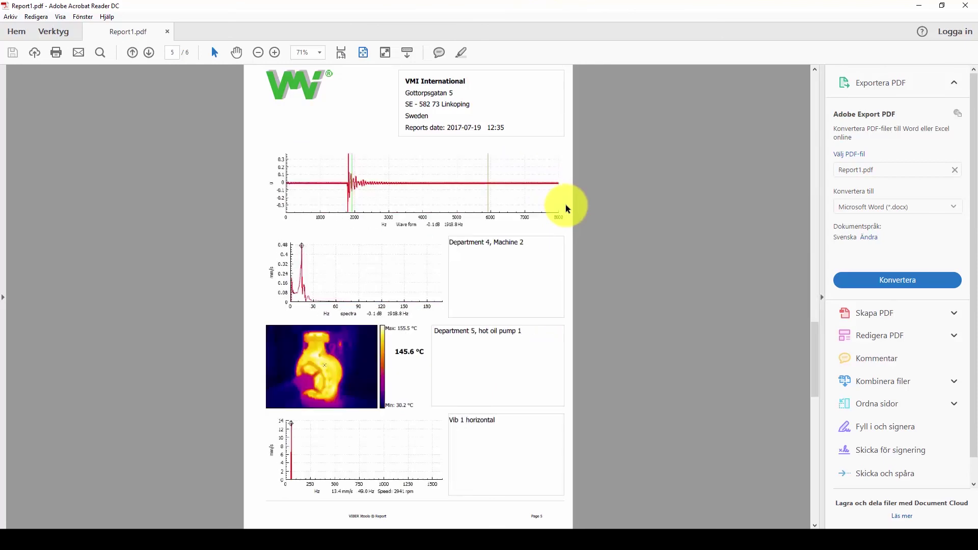
scroll(567, 208, "down", 1)
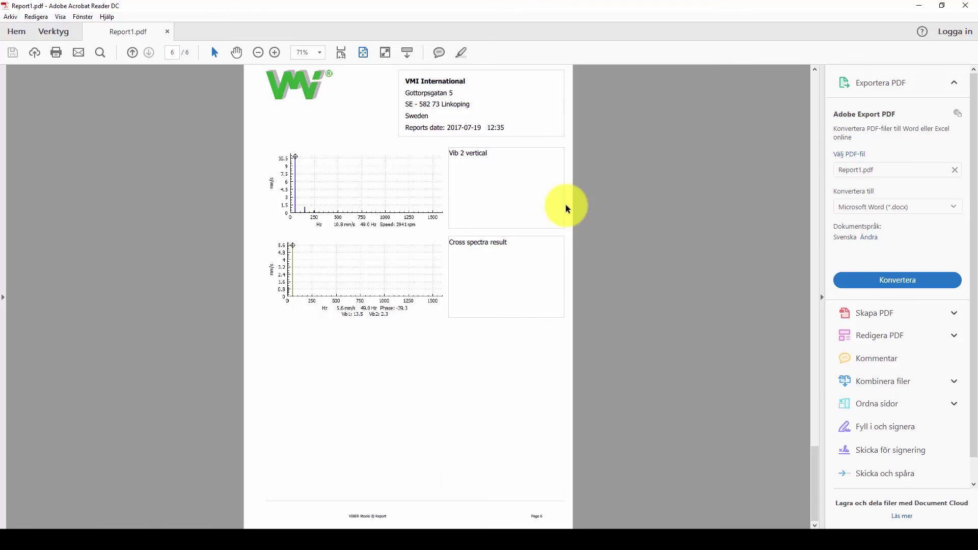
key("Home")
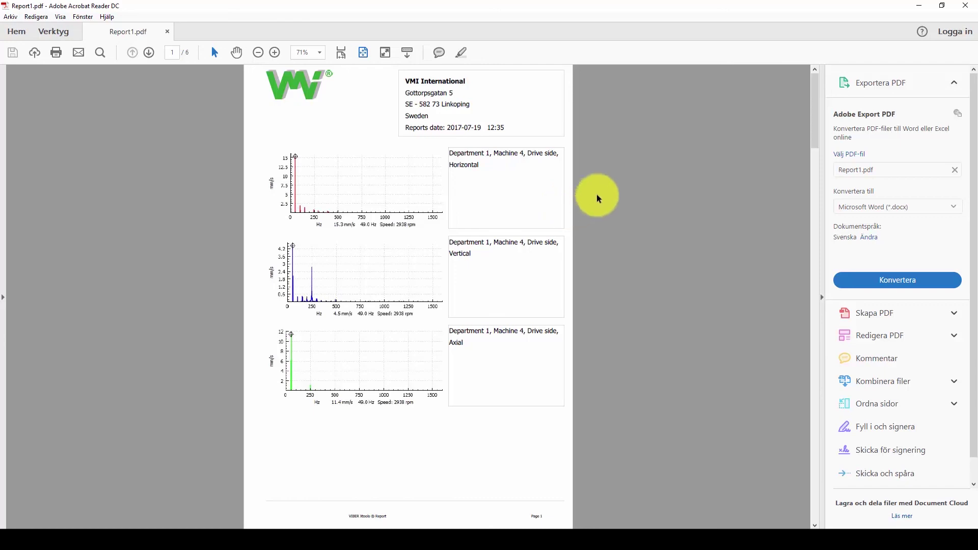
left_click(968, 5)
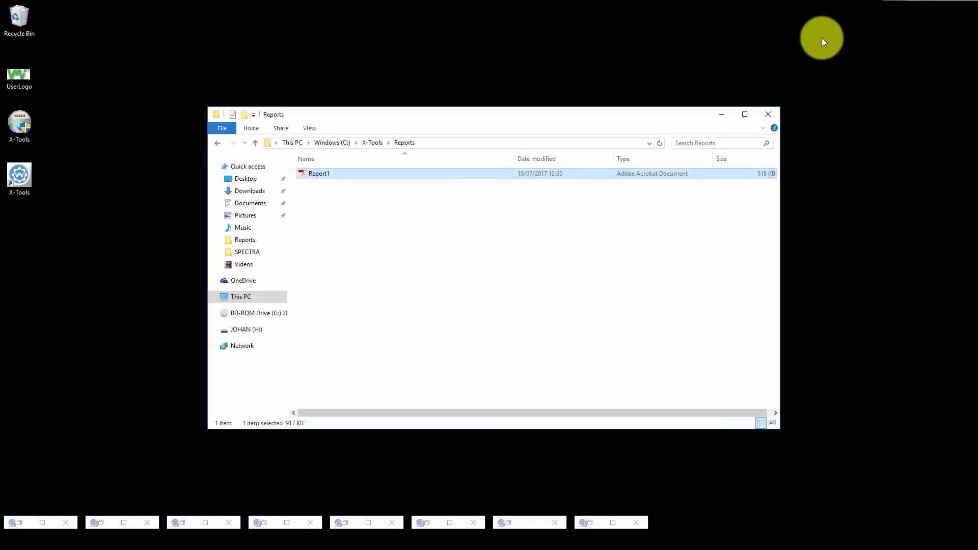
left_click(720, 114)
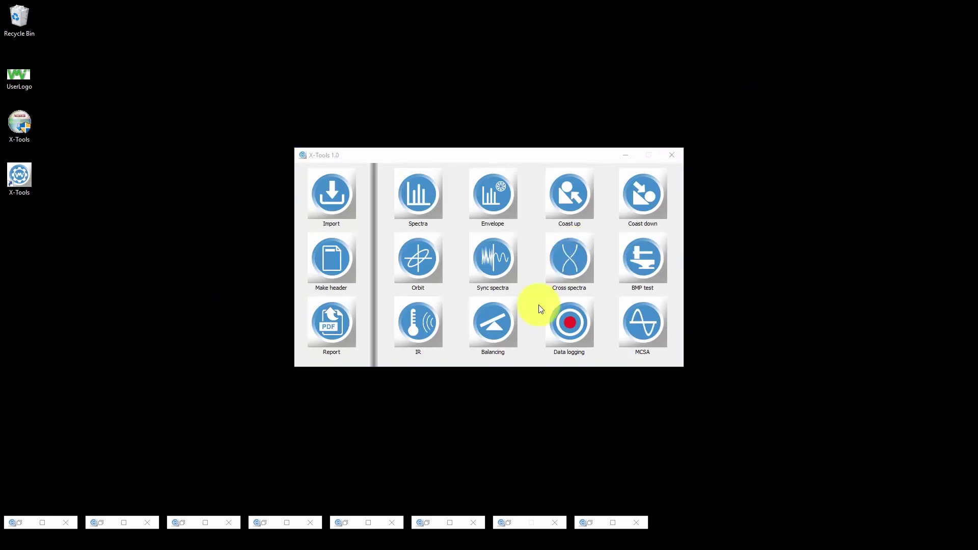
- Open the balancing measurement BAL00001.MV4 from the BALANCE folder in X5Data and move its window over the main window
left_click(489, 335)
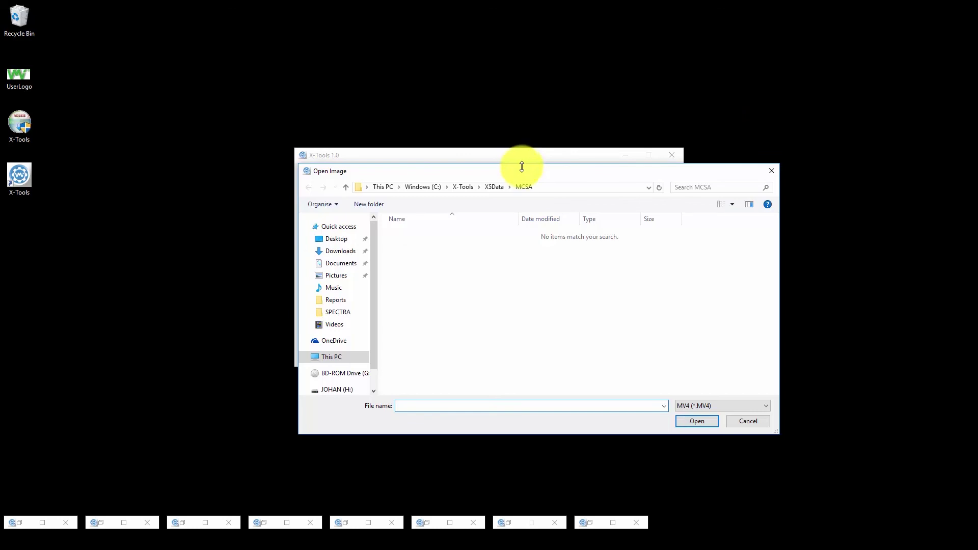
left_click_drag(519, 175, 513, 171)
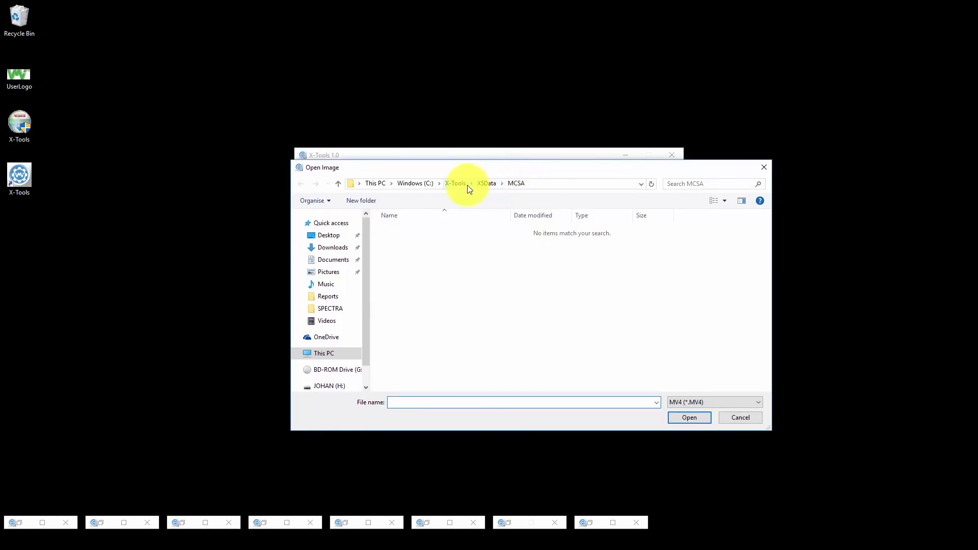
left_click(483, 184)
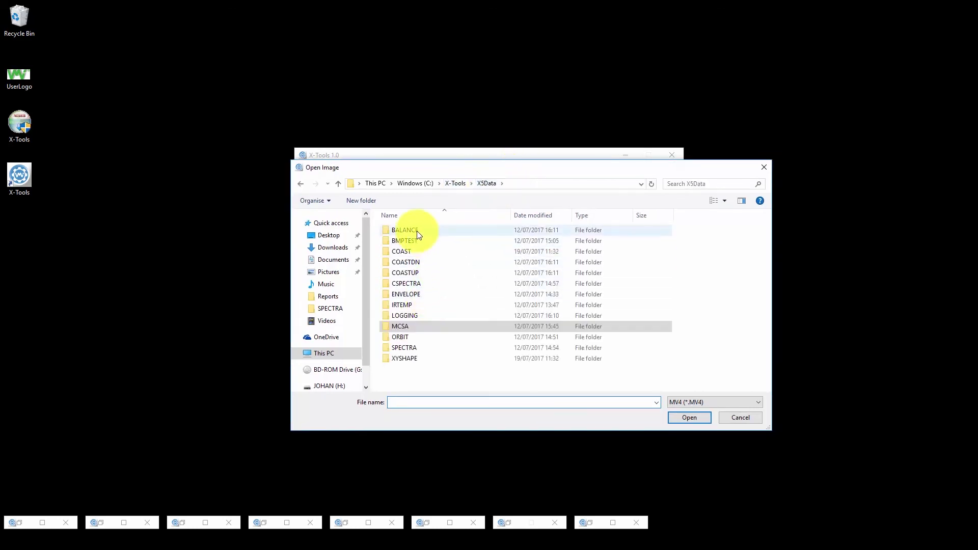
double_click(417, 231)
double_click(421, 231)
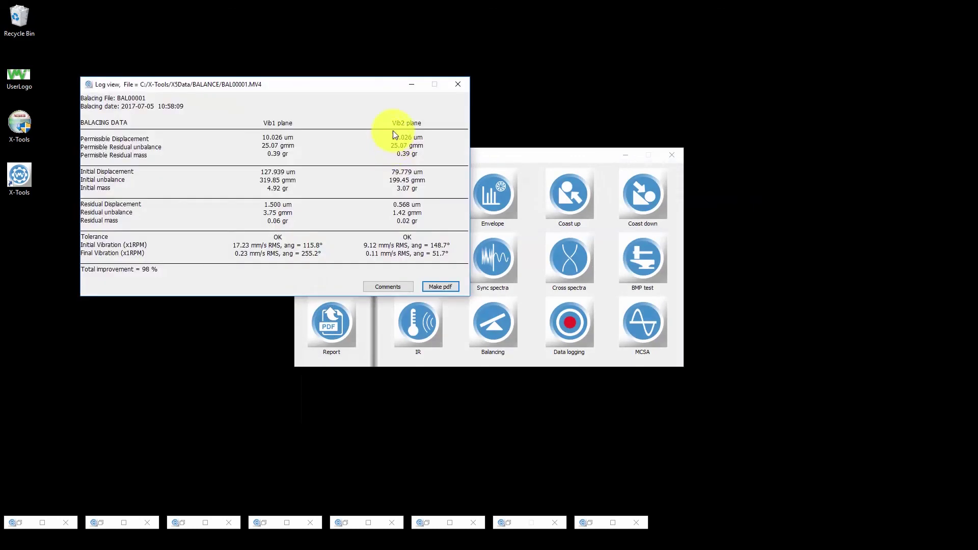
left_click_drag(375, 88, 589, 159)
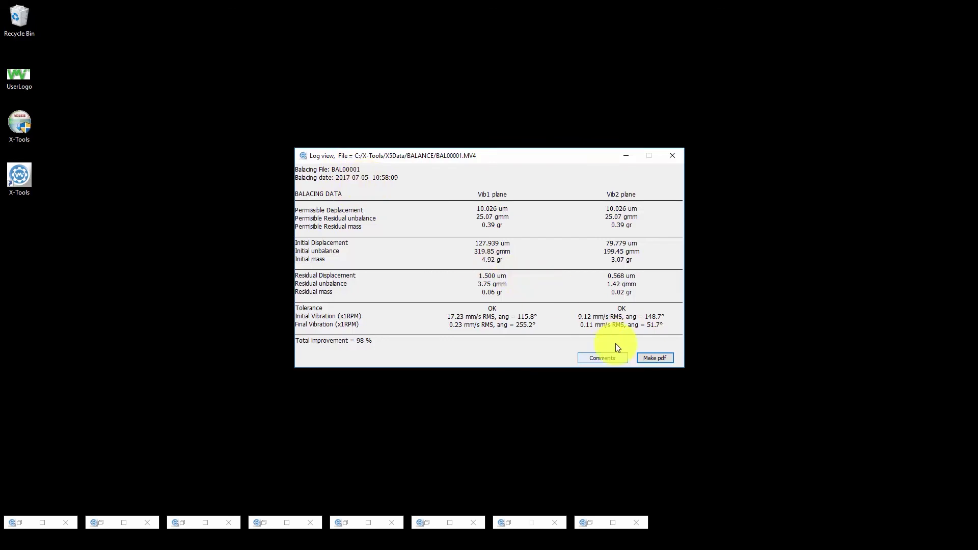
- Add the comment "Department 6, Fan 2" to the balancing result and hide the comment box
left_click(607, 358)
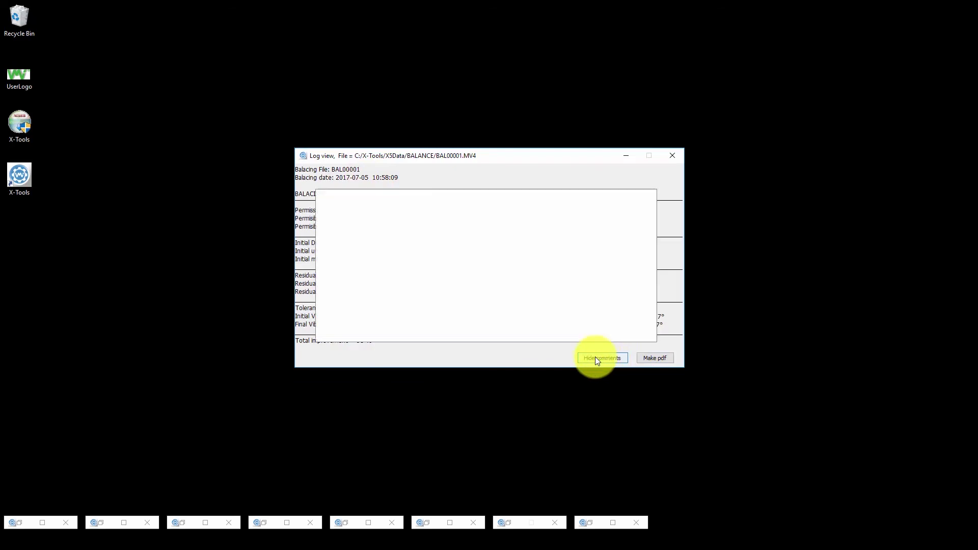
left_click(348, 223)
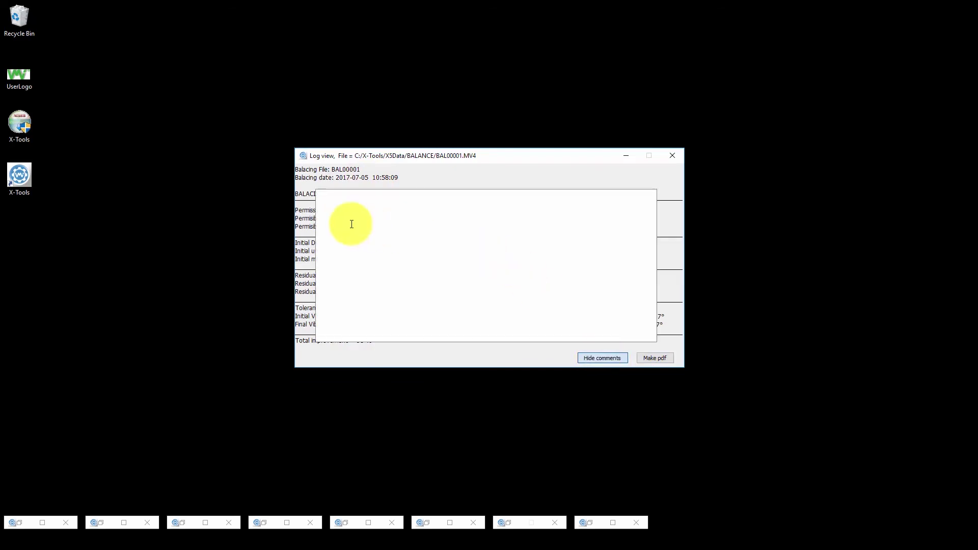
type("Department 6, FAn")
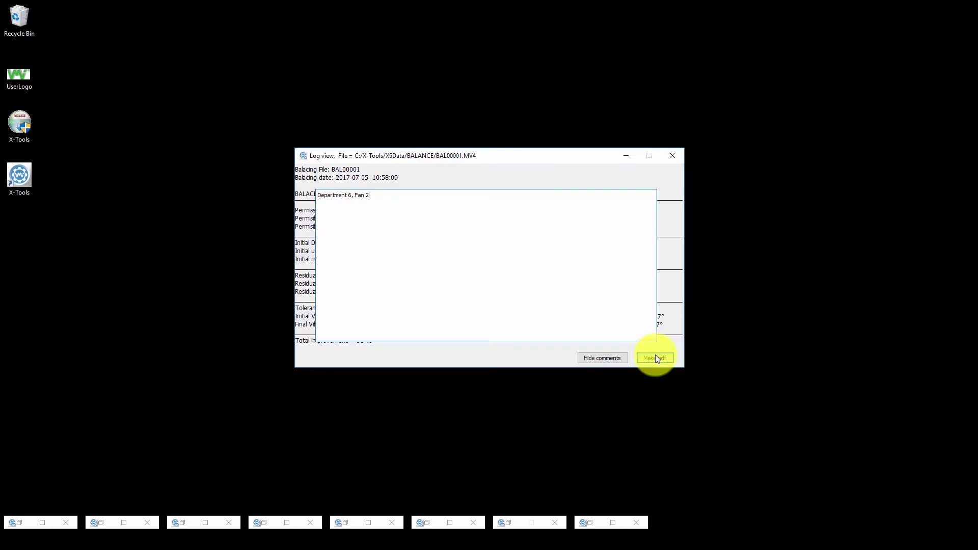
left_click(599, 360)
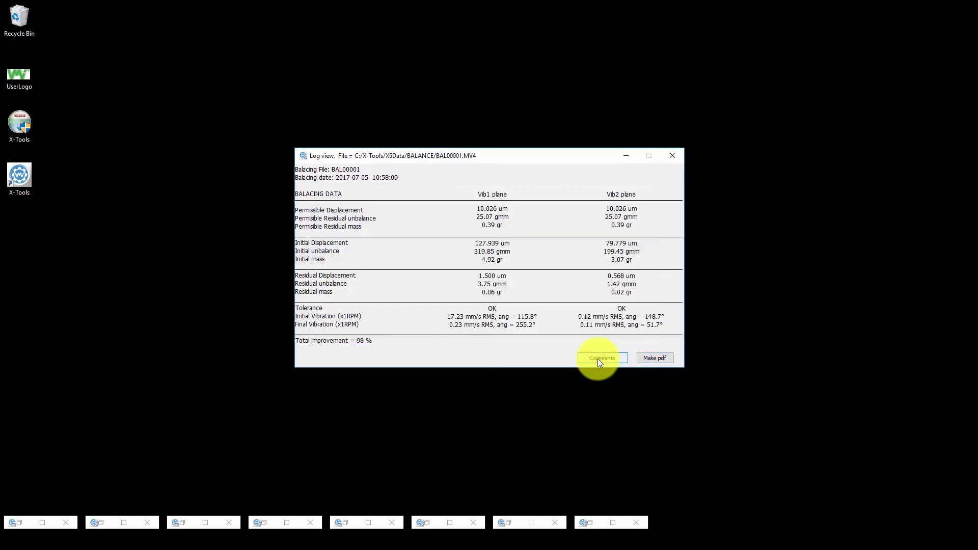
- Export the balancing result as the PDF BalanceReportFanNr2 in the Reports folder and close the measurement window
left_click(658, 358)
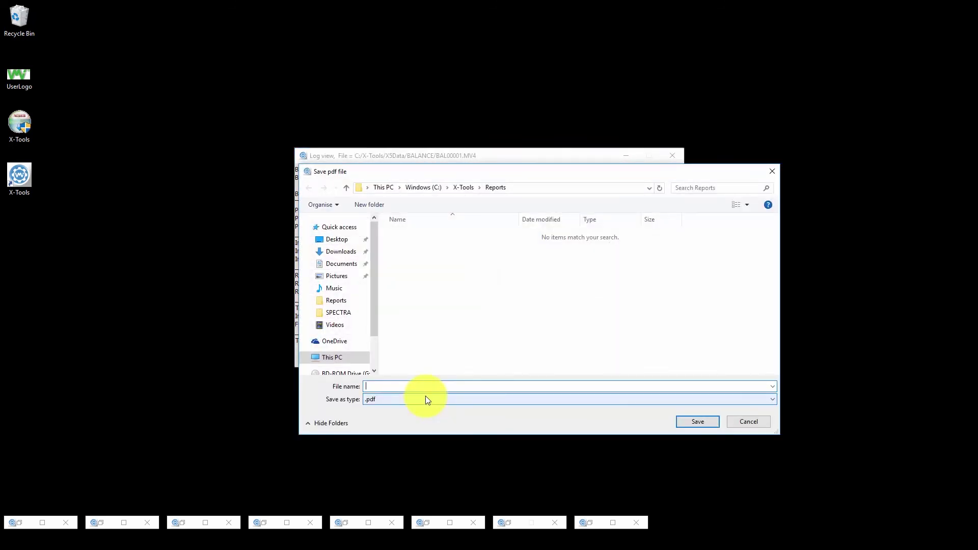
type("BalanceReportFanNr2")
left_click(697, 422)
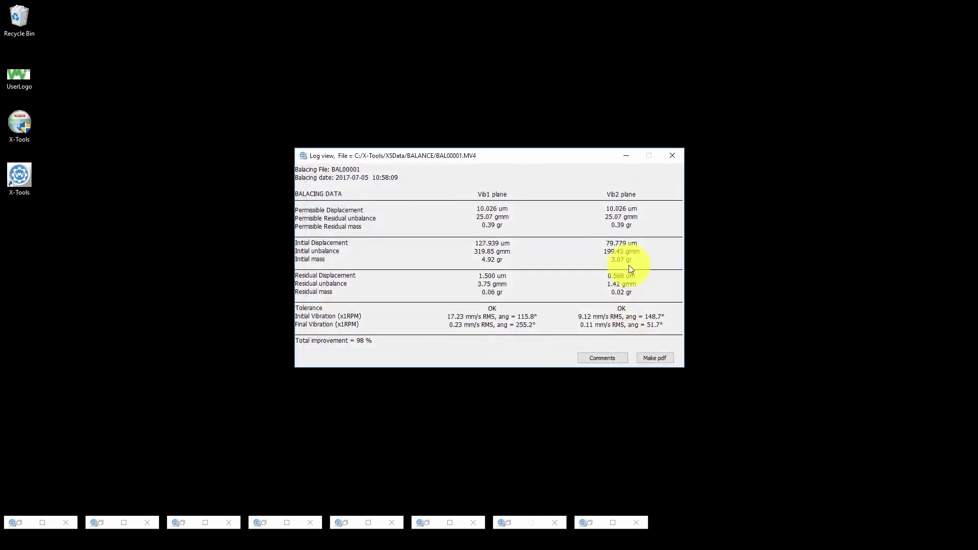
left_click(674, 158)
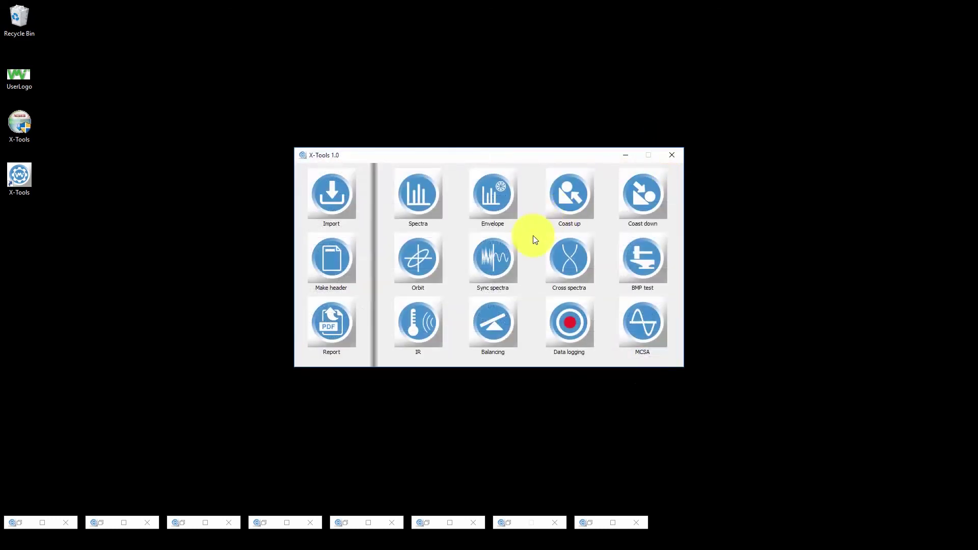
- Switch to the X-Tools Reports folder in File Explorer and open the BalanceReportFanNr2 PDF
left_click(96, 522)
left_click(358, 228)
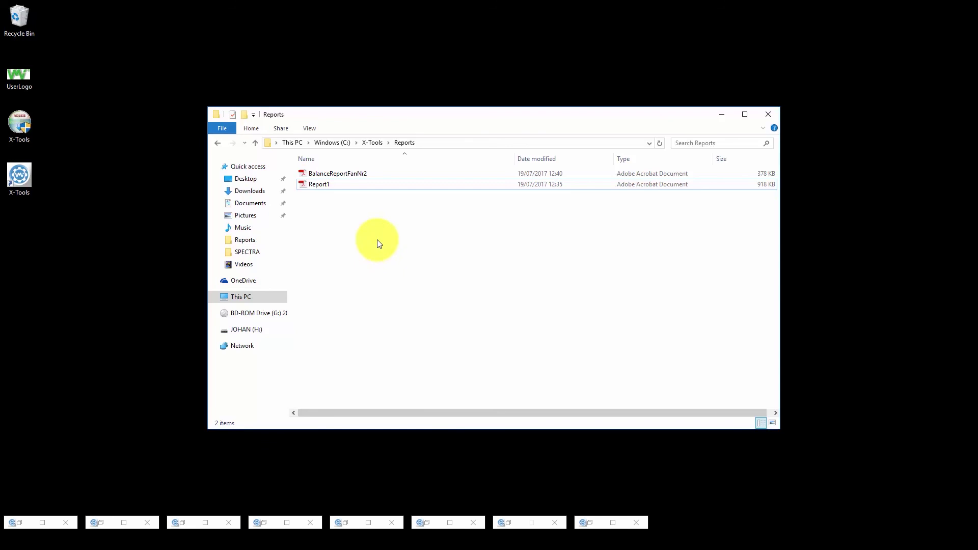
left_click(332, 174)
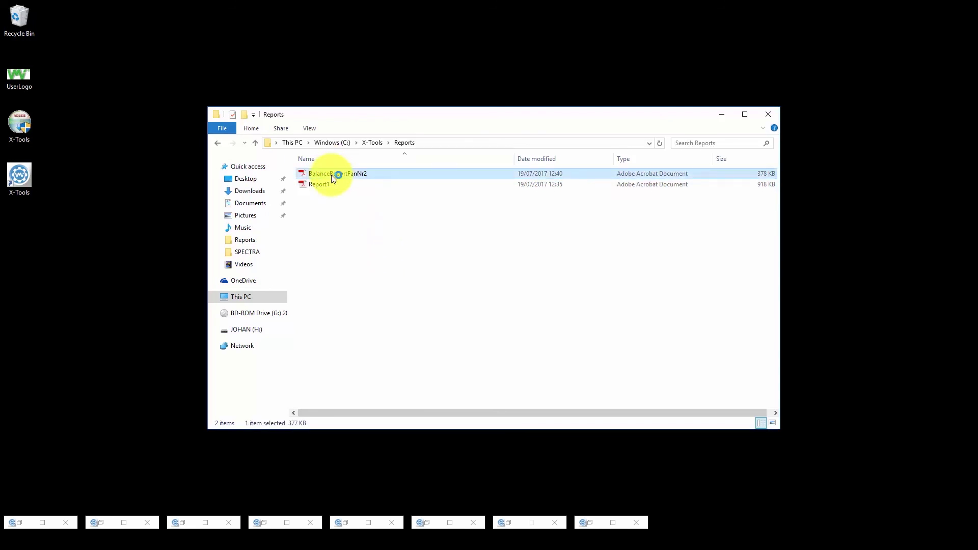
double_click(331, 175)
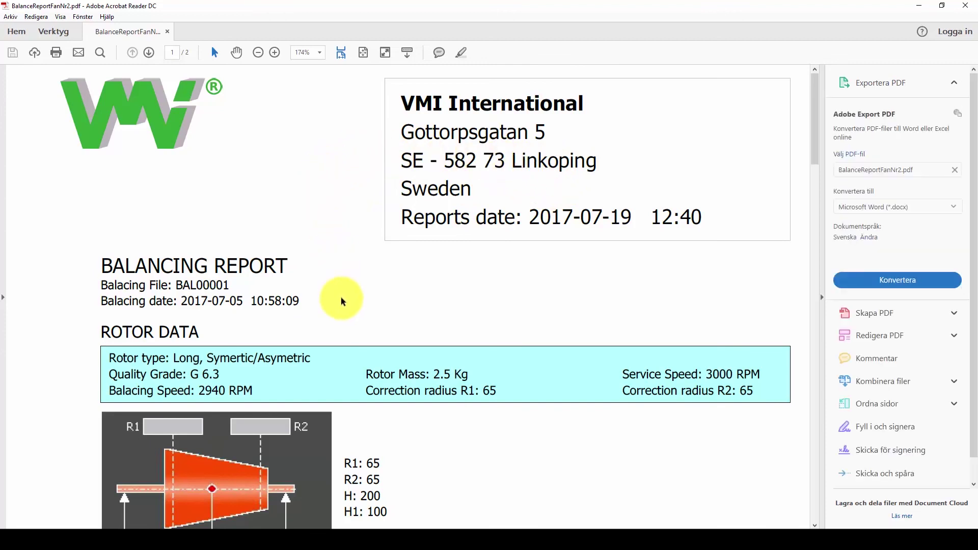
- Examine both pages of the balancing report, including in full-page view, then close the PDF and minimise the Reports folder
scroll(342, 301, "down", 9)
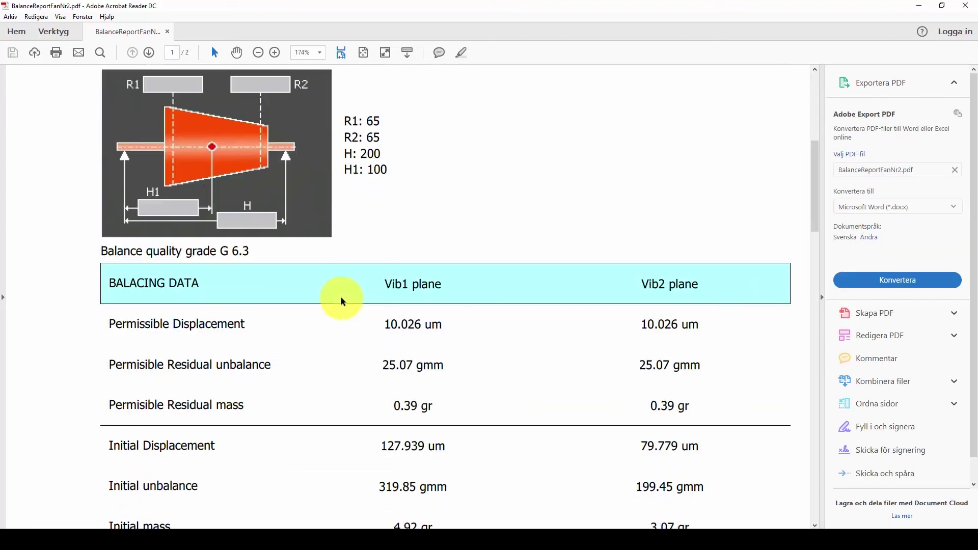
scroll(341, 300, "down", 3)
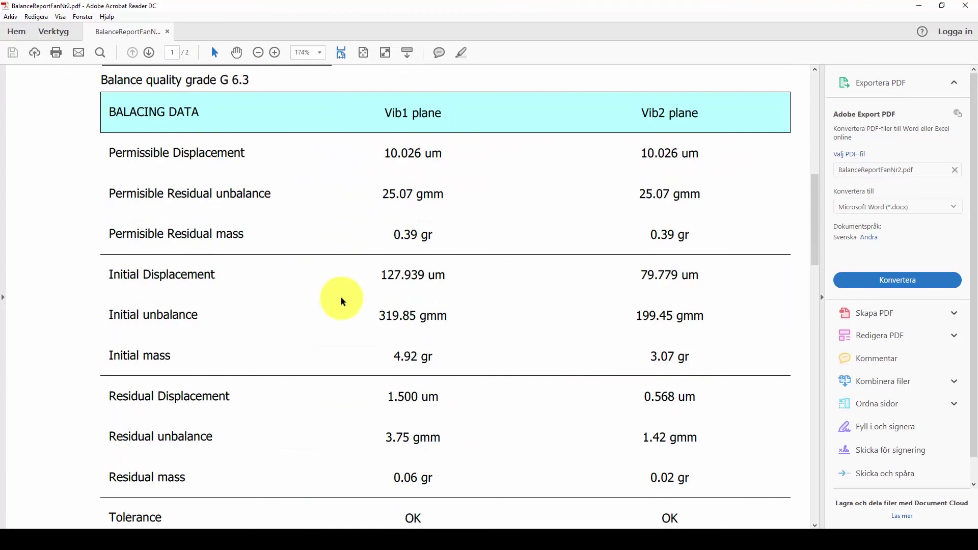
scroll(341, 298, "up", 15)
left_click(366, 53)
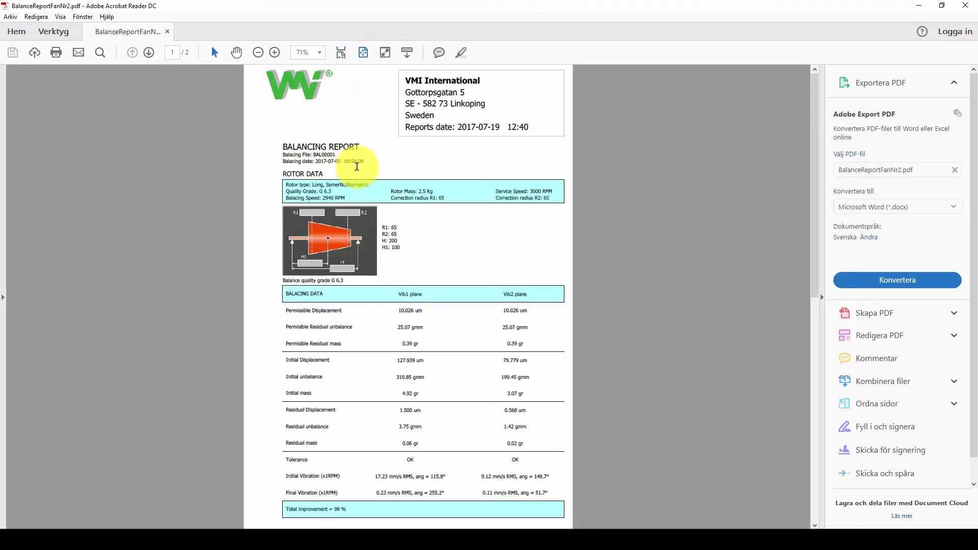
scroll(356, 166, "down", 2)
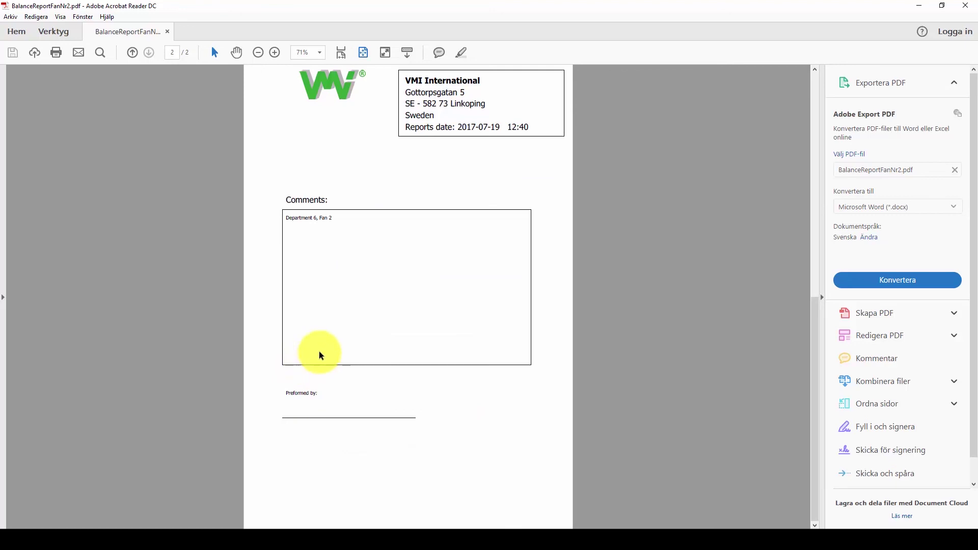
left_click(965, 6)
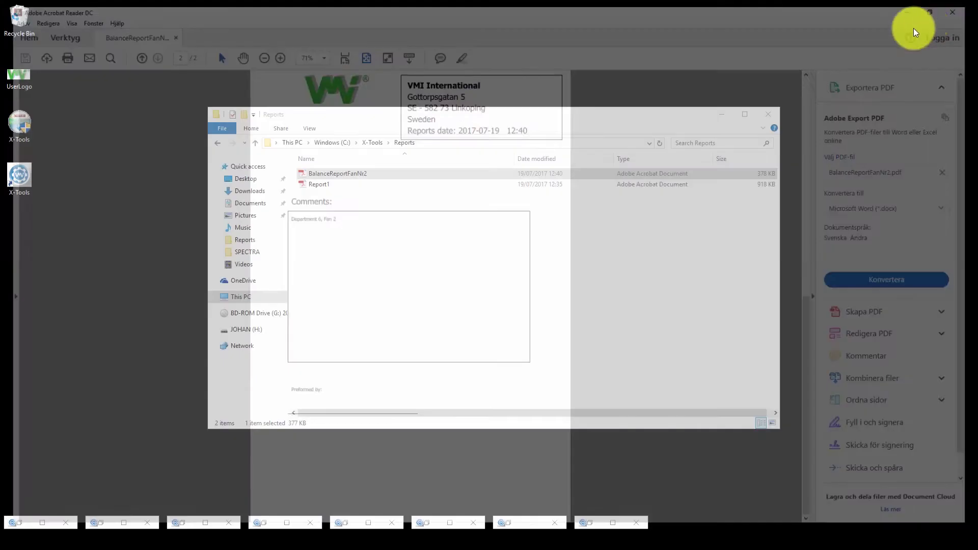
left_click(718, 114)
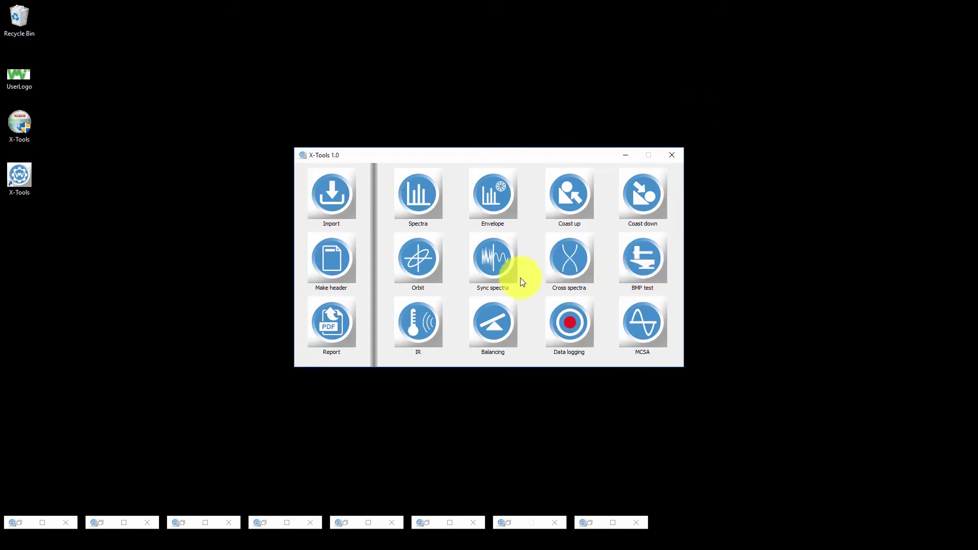
- Load the data logging measurement LOG00001.MV0 from the LOGGING folder in X5Data and save its report as the PDF DataLoggingMachine2
left_click(562, 315)
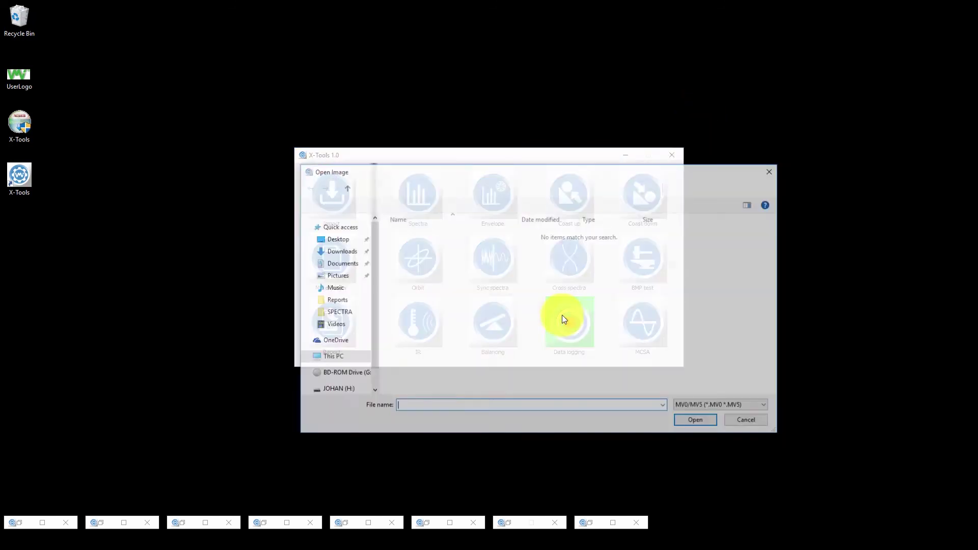
left_click(493, 187)
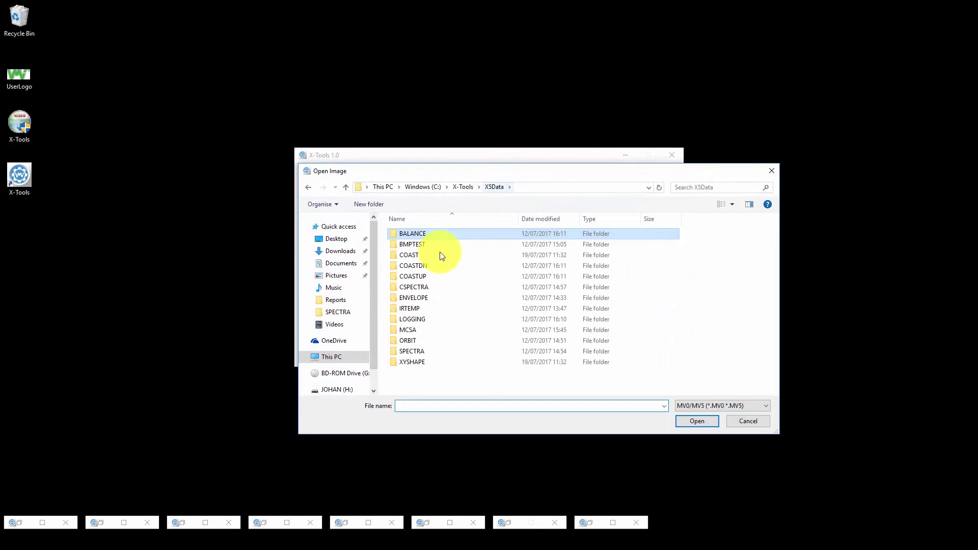
double_click(427, 320)
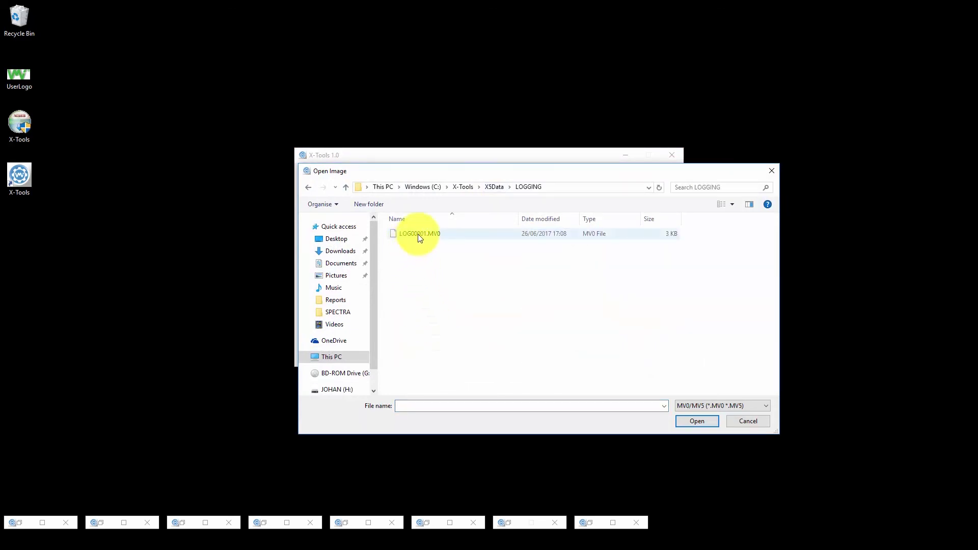
double_click(418, 233)
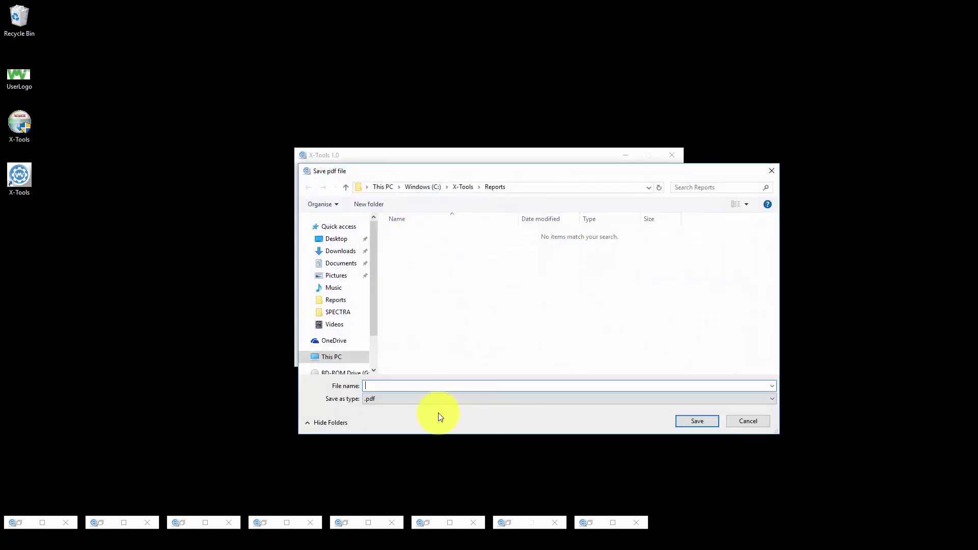
type("DataLoggingMachine2")
left_click(694, 422)
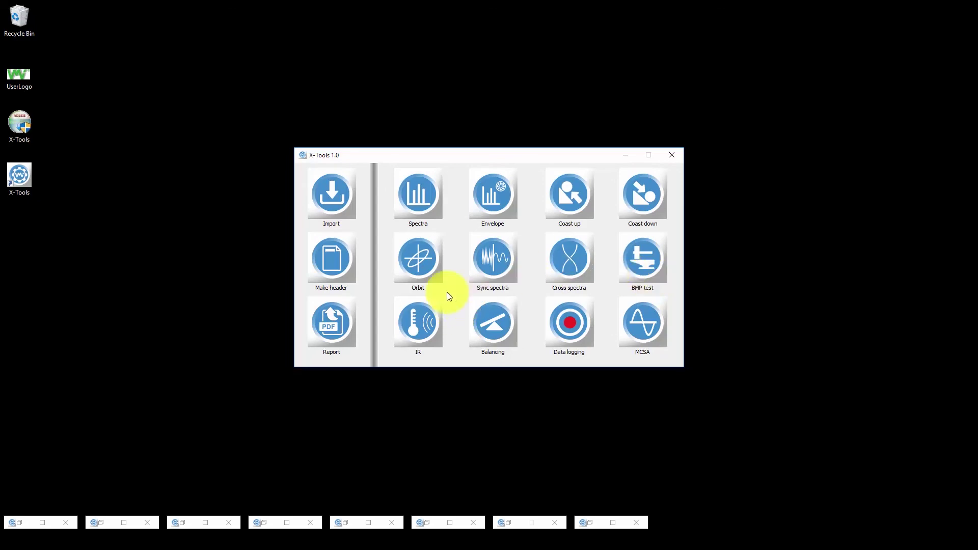
- Switch to the Reports folder in File Explorer and open the DataLoggingMachine2 PDF
left_click(94, 523)
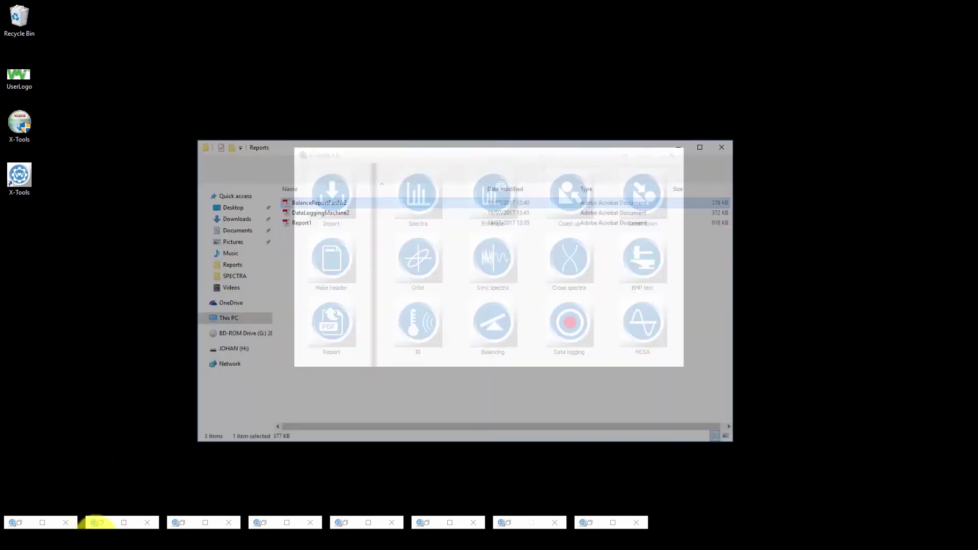
left_click(350, 209)
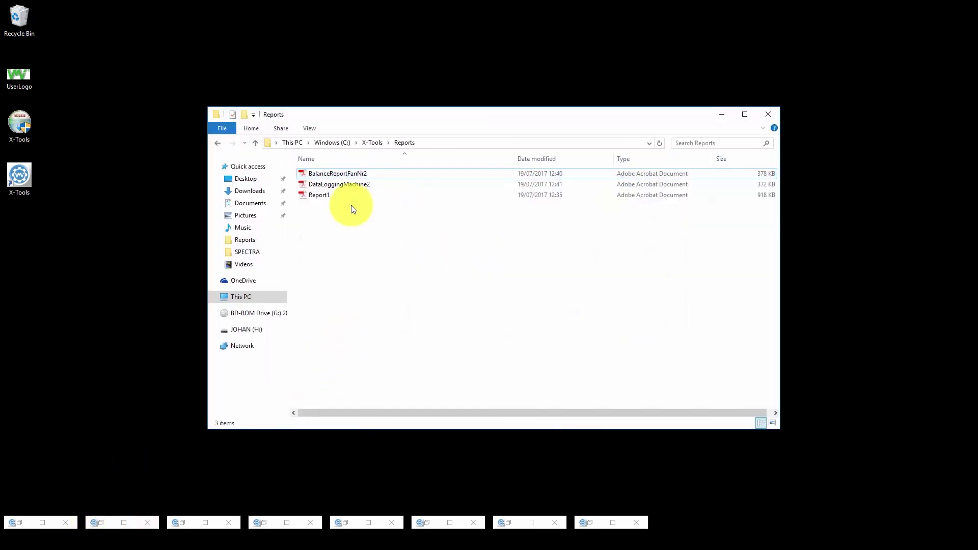
double_click(333, 185)
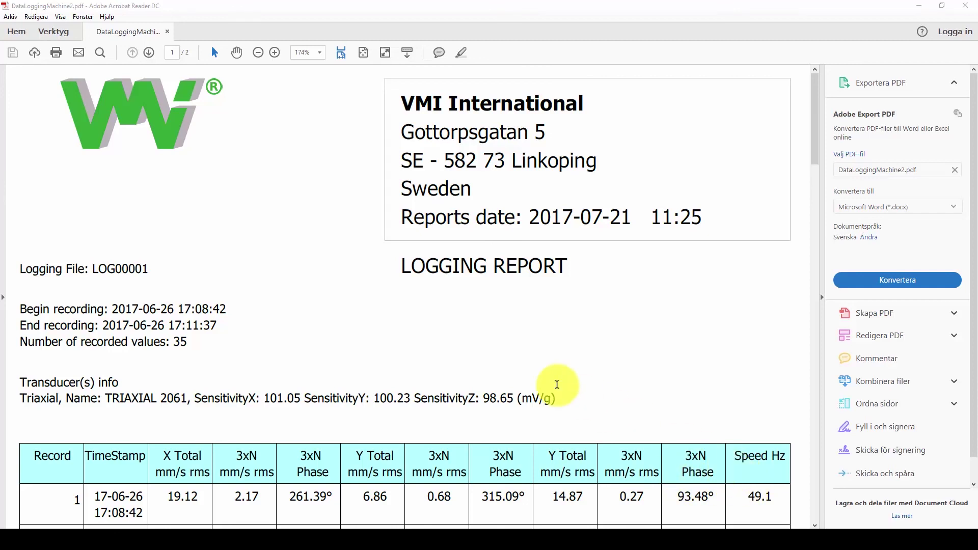
- Examine the recorded values on both pages of the logging report, switch to full-page view and return to the first page
scroll(143, 302, "down", 1)
scroll(144, 302, "down", 11)
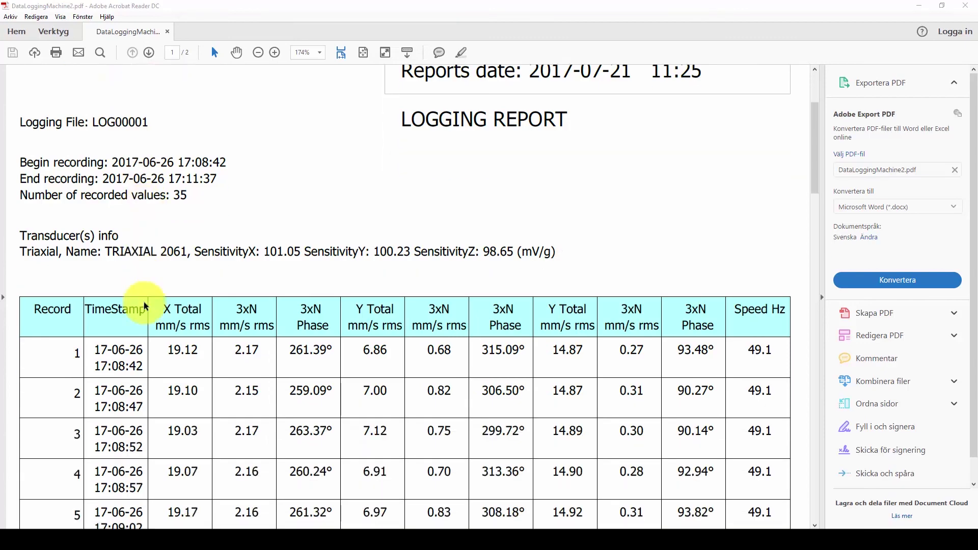
scroll(143, 302, "down", 13)
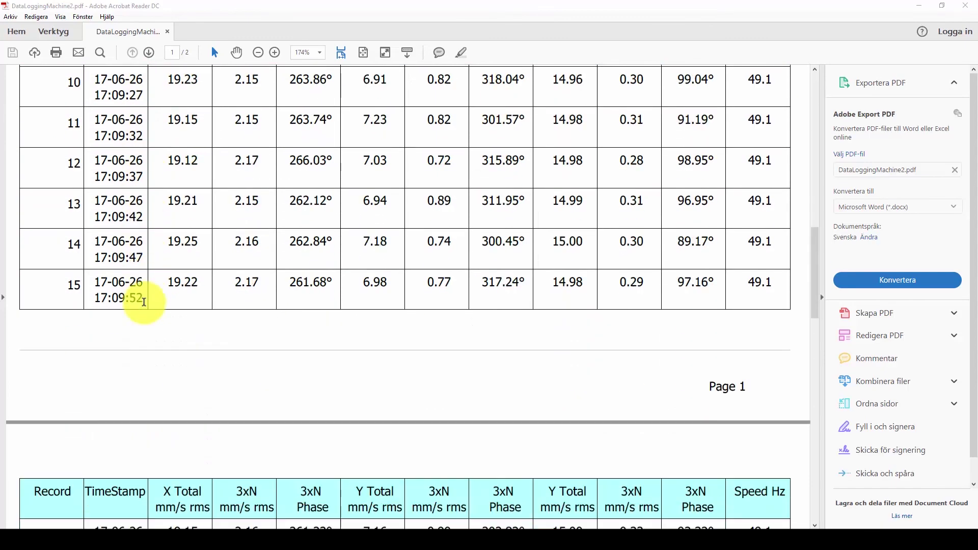
scroll(143, 302, "down", 3)
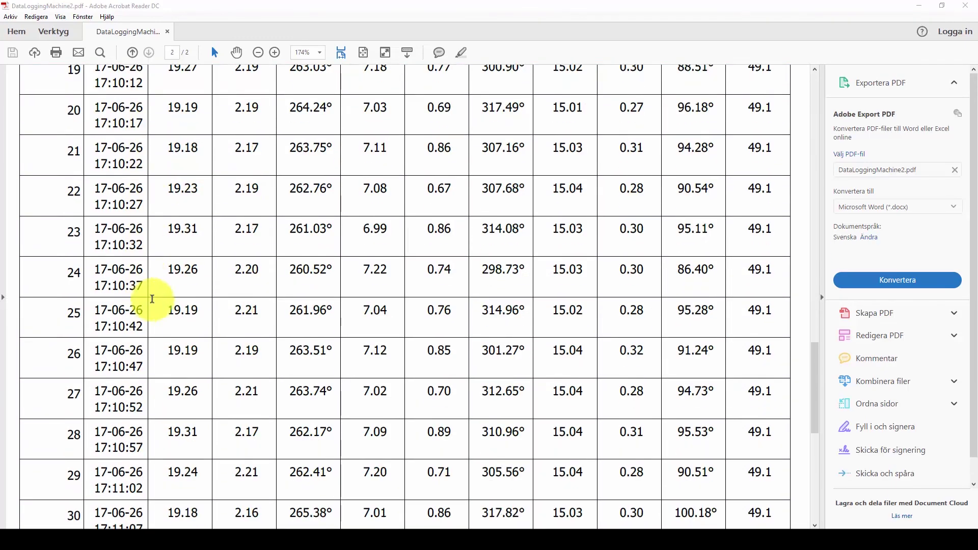
left_click(363, 52)
scroll(321, 143, "up", 1)
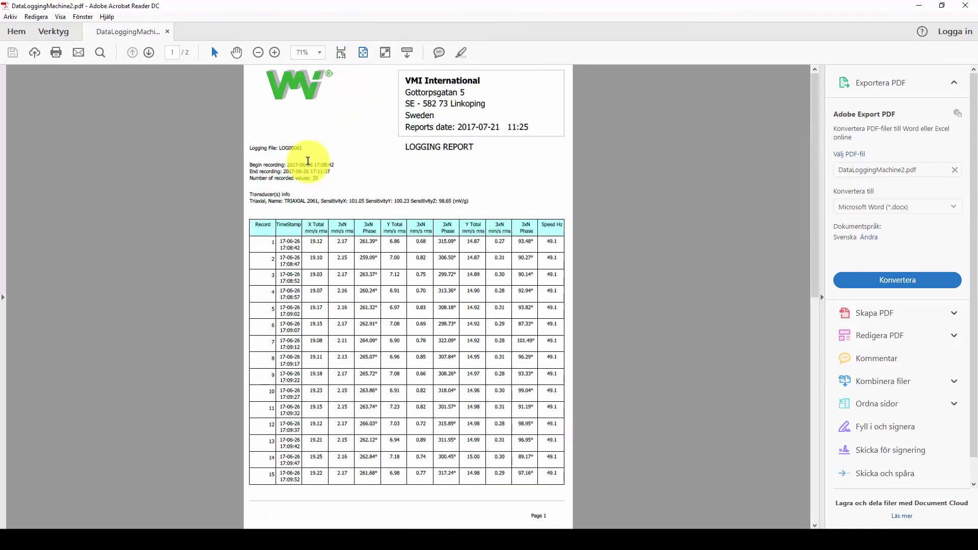
scroll(308, 161, "down", 1)
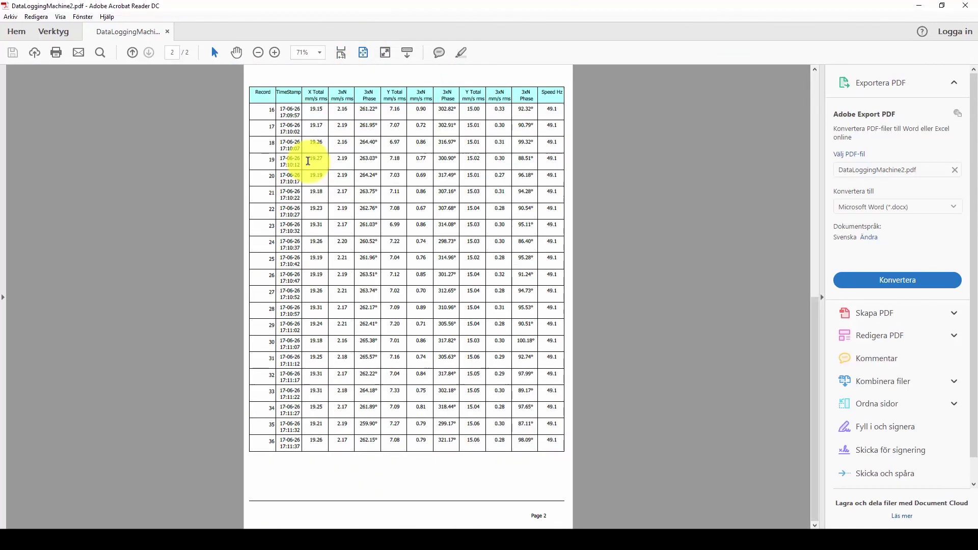
scroll(308, 161, "up", 1)
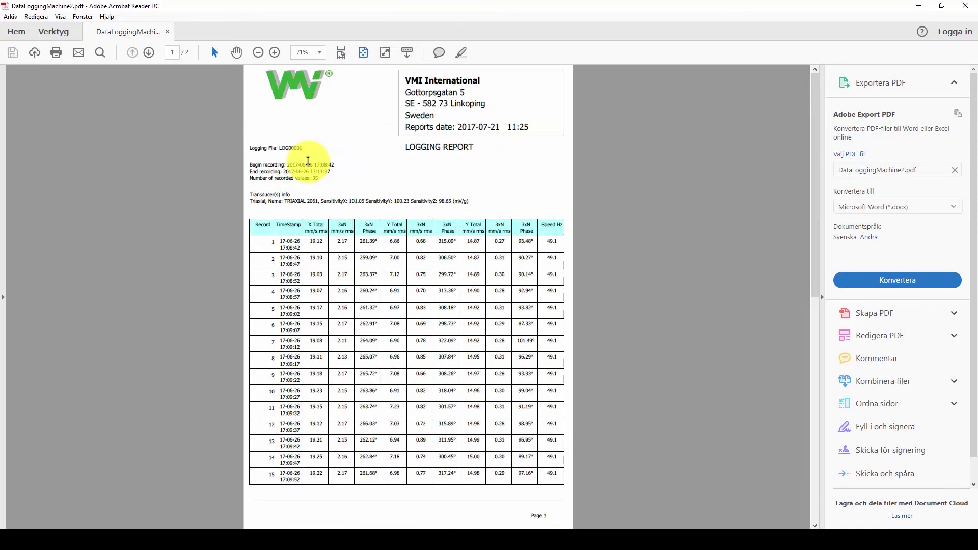